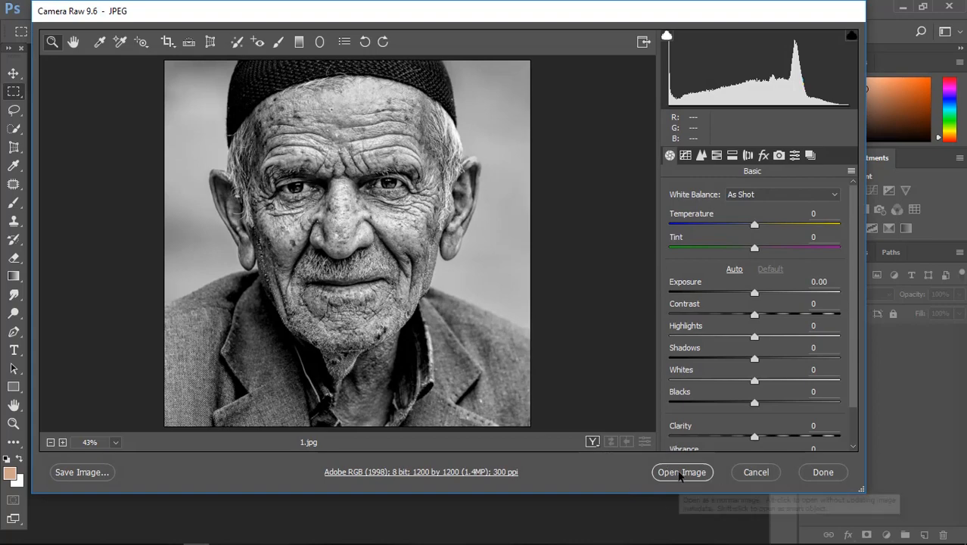
Step: Open the portrait 1.jpg as a document with default raw settings and duplicate its Background layer
{"action": "left_click", "coordinate": [680, 471]}
{"action": "left_click_drag", "start_coordinate": [928, 342], "coordinate": [925, 534]}
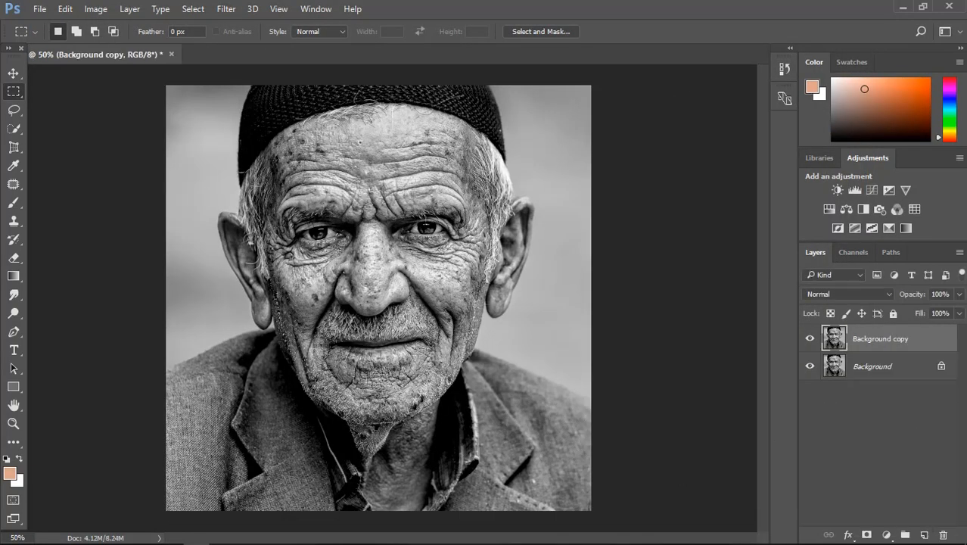
Step: Place the colour reference photo 2 into the document over the upper part of the face and commit it
{"action": "left_click", "coordinate": [91, 539]}
{"action": "left_click_drag", "start_coordinate": [404, 184], "coordinate": [374, 454]}
{"action": "left_click", "coordinate": [749, 468]}
{"action": "left_click_drag", "start_coordinate": [380, 282], "coordinate": [352, 178]}
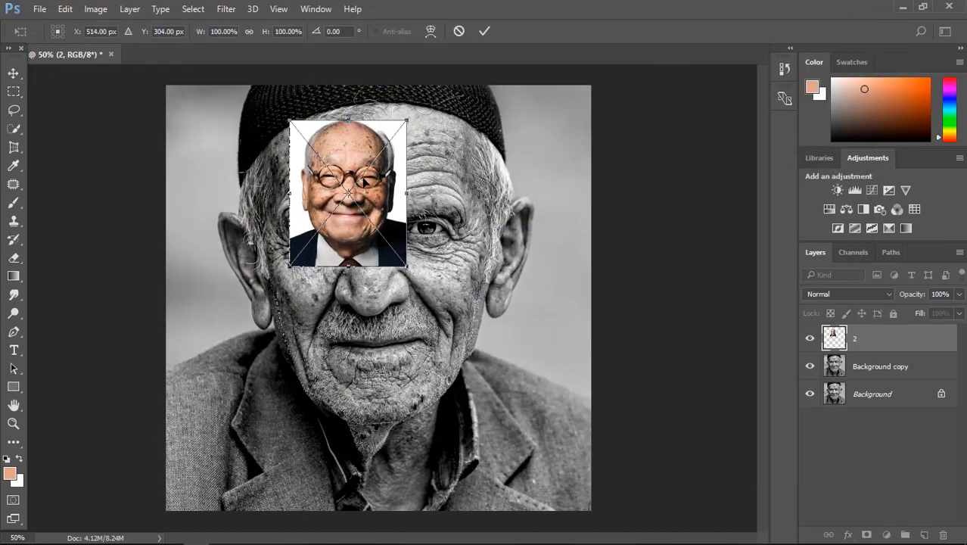
{"action": "left_click", "coordinate": [488, 32]}
Step: Sample a dark brown skin shadow from the reference face, rasterize layer 2 and paint a swatch of it on the gray backdrop beside the head
{"action": "left_click", "coordinate": [13, 172]}
{"action": "scroll", "coordinate": [195, 242], "scroll_direction": "up", "scroll_amount": 10}
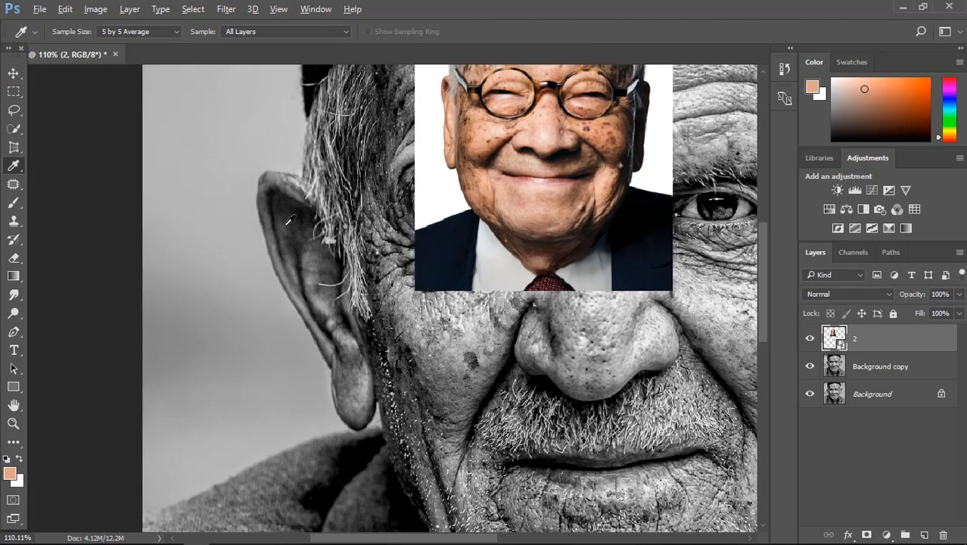
{"action": "scroll", "coordinate": [615, 197], "scroll_direction": "up", "scroll_amount": 2}
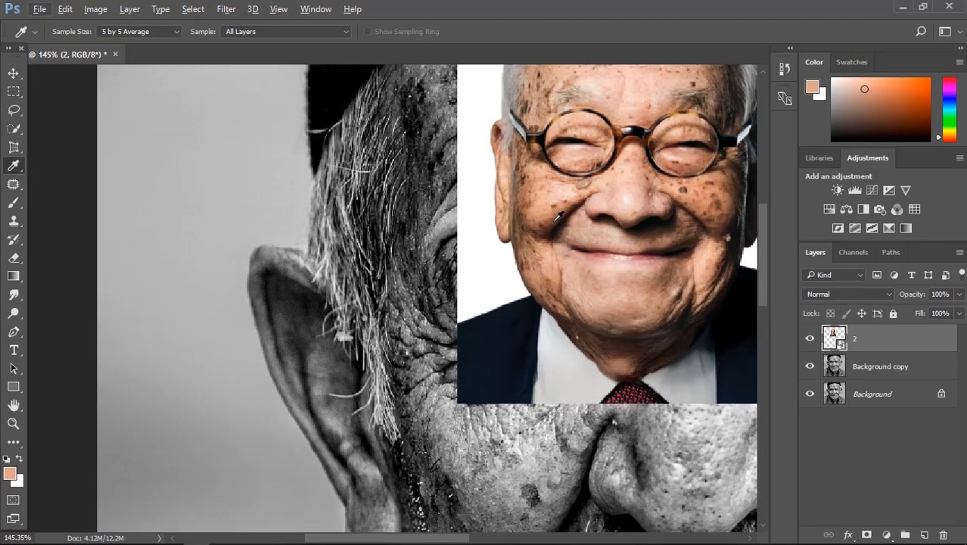
{"action": "left_click", "coordinate": [530, 278]}
{"action": "left_click", "coordinate": [9, 211]}
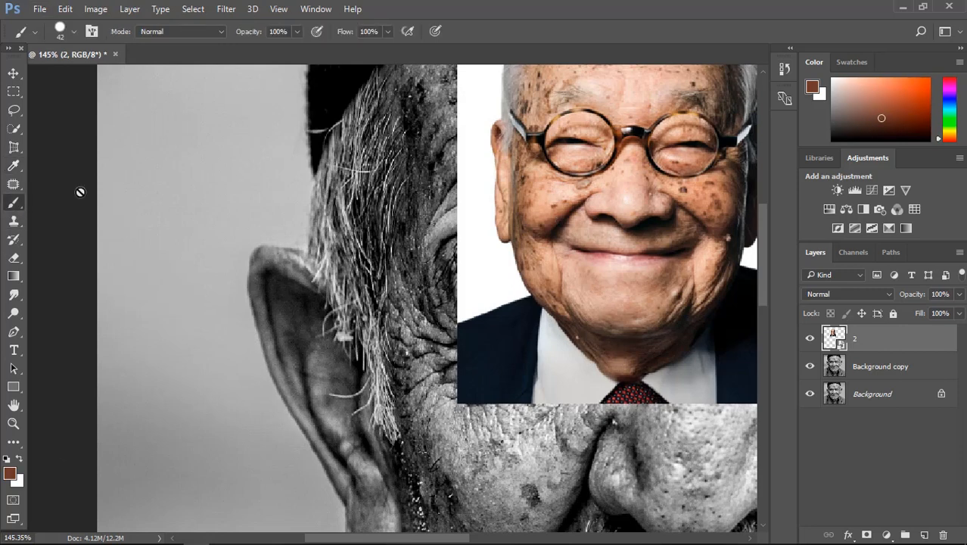
{"action": "left_click", "coordinate": [324, 188]}
{"action": "left_click", "coordinate": [460, 227]}
{"action": "left_click_drag", "start_coordinate": [119, 150], "coordinate": [234, 153]}
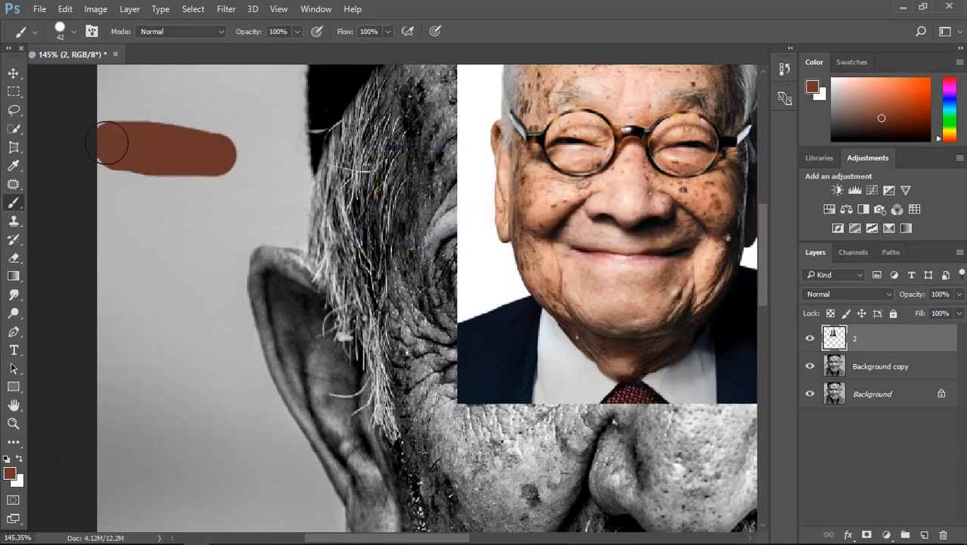
Step: Sample three progressively lighter skin tones from the reference face and paint each as a swatch below the dark brown one
{"action": "left_click", "coordinate": [14, 166]}
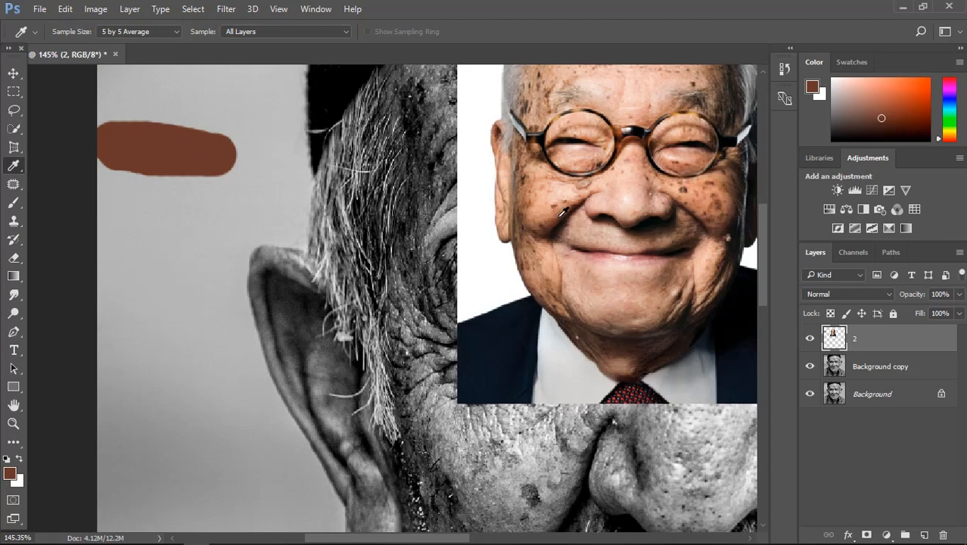
{"action": "left_click", "coordinate": [10, 204]}
{"action": "mouse_move", "coordinate": [112, 184]}
{"action": "left_mouse_down"}
{"action": "mouse_move", "coordinate": [214, 189]}
{"action": "mouse_move", "coordinate": [112, 188]}
{"action": "left_mouse_up"}
{"action": "left_click", "coordinate": [13, 168]}
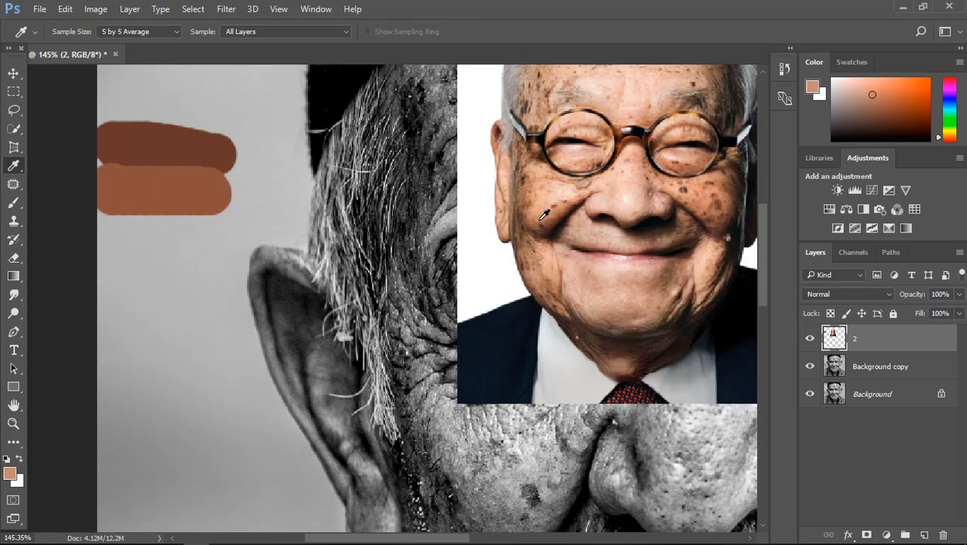
{"action": "left_click", "coordinate": [14, 203]}
{"action": "mouse_move", "coordinate": [106, 227]}
{"action": "left_mouse_down"}
{"action": "mouse_move", "coordinate": [160, 229]}
{"action": "mouse_move", "coordinate": [70, 216]}
{"action": "left_mouse_up"}
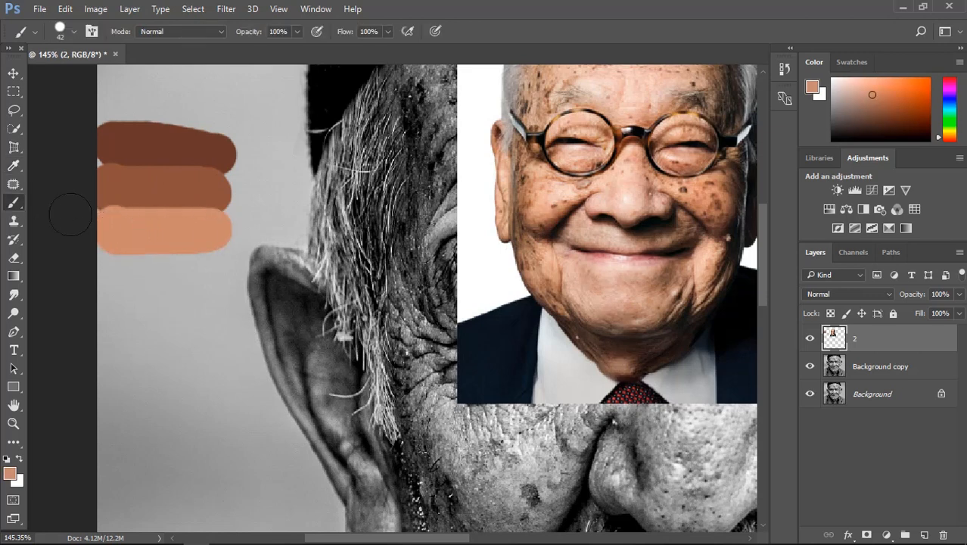
{"action": "left_click", "coordinate": [14, 167]}
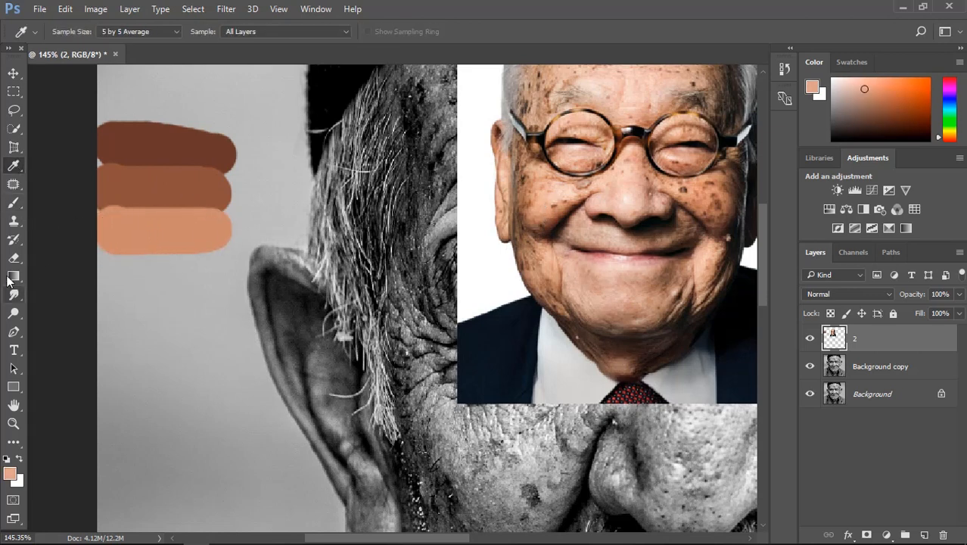
{"action": "left_click", "coordinate": [14, 202]}
{"action": "mouse_move", "coordinate": [105, 267]}
{"action": "left_mouse_down"}
{"action": "mouse_move", "coordinate": [200, 266]}
{"action": "mouse_move", "coordinate": [102, 270]}
{"action": "left_mouse_up"}
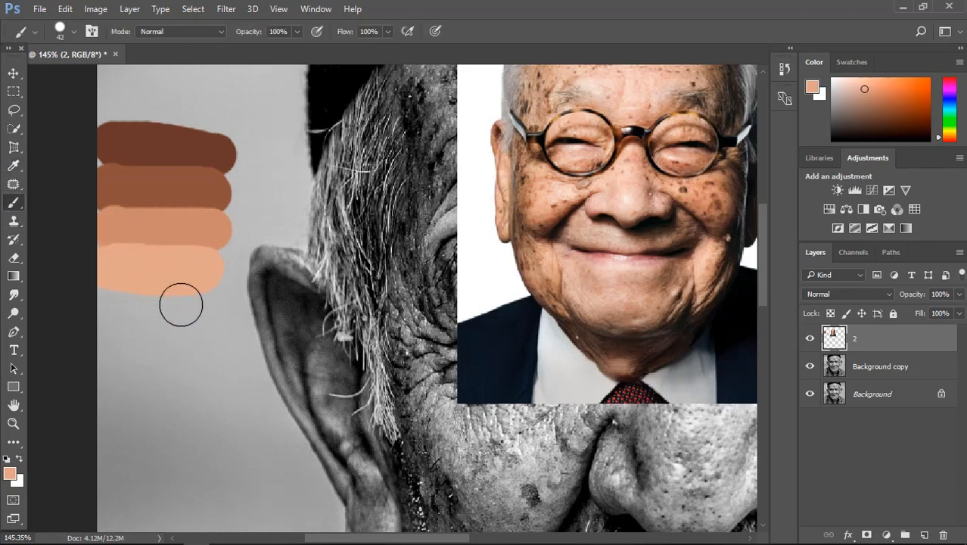
Step: Select a rectangle across the four colour swatches, put it on its own layer and delete the reference photo layer 2
{"action": "key", "text": "m"}
{"action": "left_click_drag", "start_coordinate": [108, 125], "coordinate": [198, 291]}
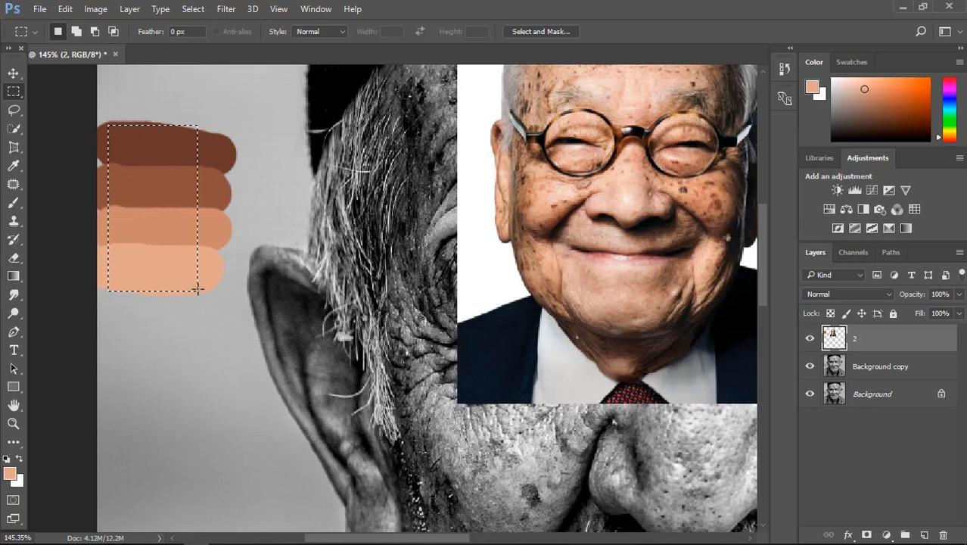
{"action": "right_click", "coordinate": [160, 165]}
{"action": "left_click", "coordinate": [292, 316]}
{"action": "left_click", "coordinate": [880, 370]}
{"action": "key", "text": "Delete"}
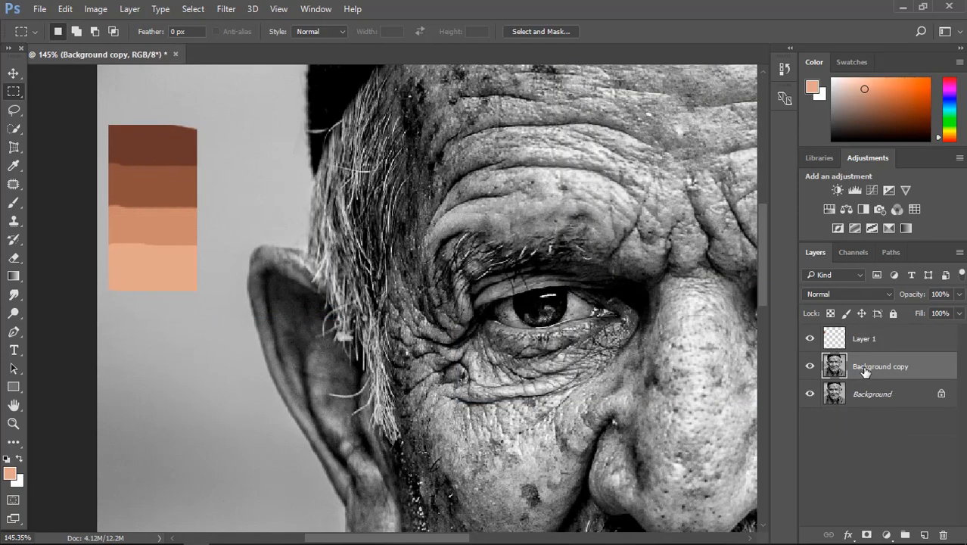
Step: Add a Gradient Map adjustment layer above Background copy
{"action": "key", "text": "ctrl+0"}
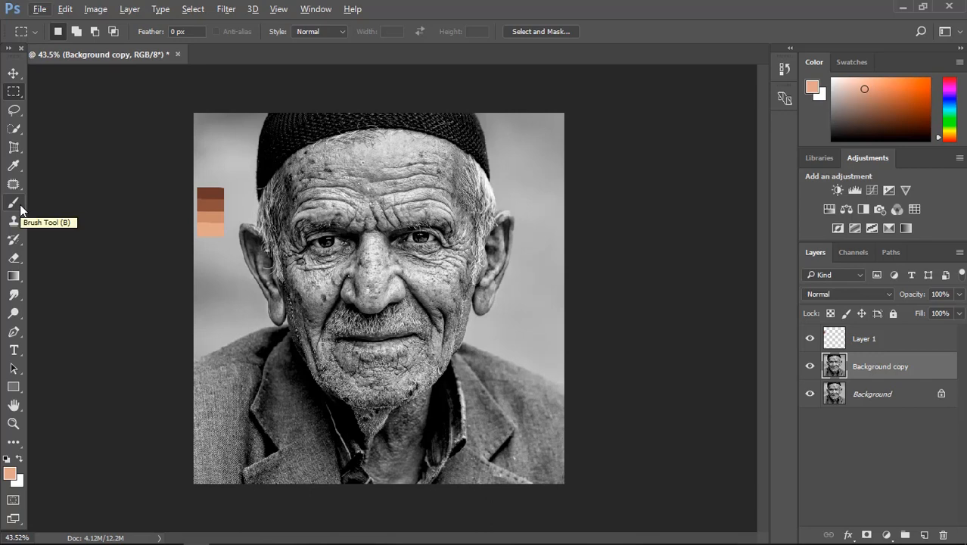
{"action": "left_click", "coordinate": [886, 535]}
{"action": "left_click", "coordinate": [878, 517]}
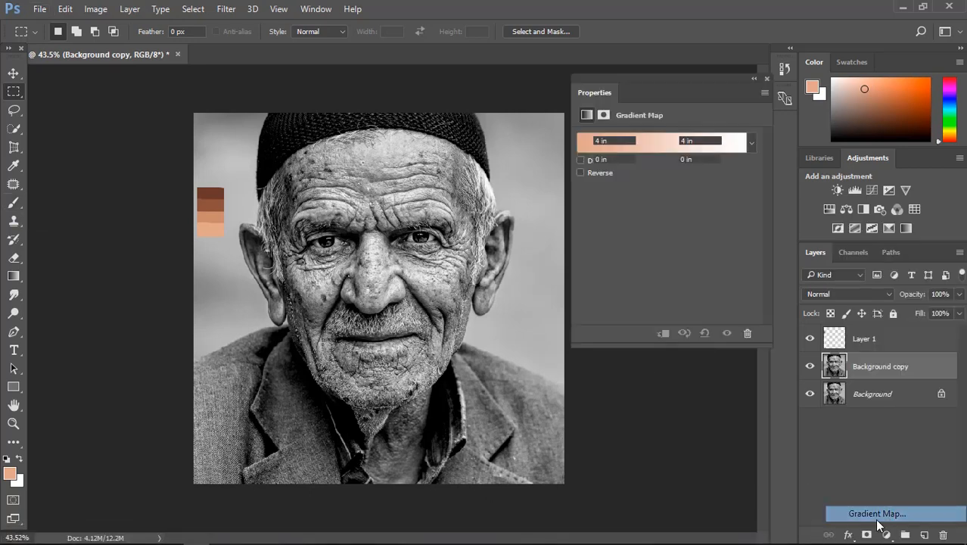
Step: Edit the gradient map's end stops, sampling the darkest brown swatch for 0% and the lightest peach swatch for 100%
{"action": "left_click", "coordinate": [632, 143]}
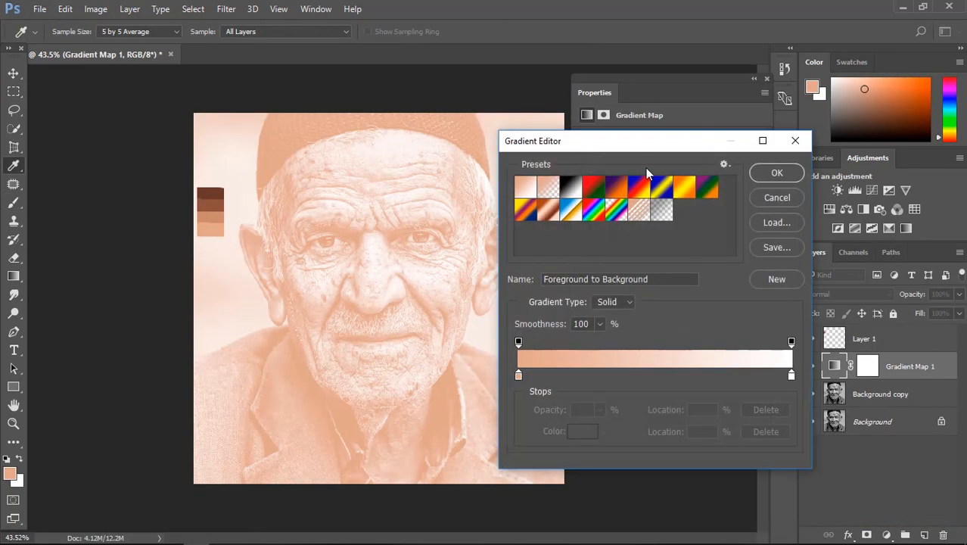
{"action": "left_click", "coordinate": [519, 375]}
{"action": "left_click", "coordinate": [214, 189]}
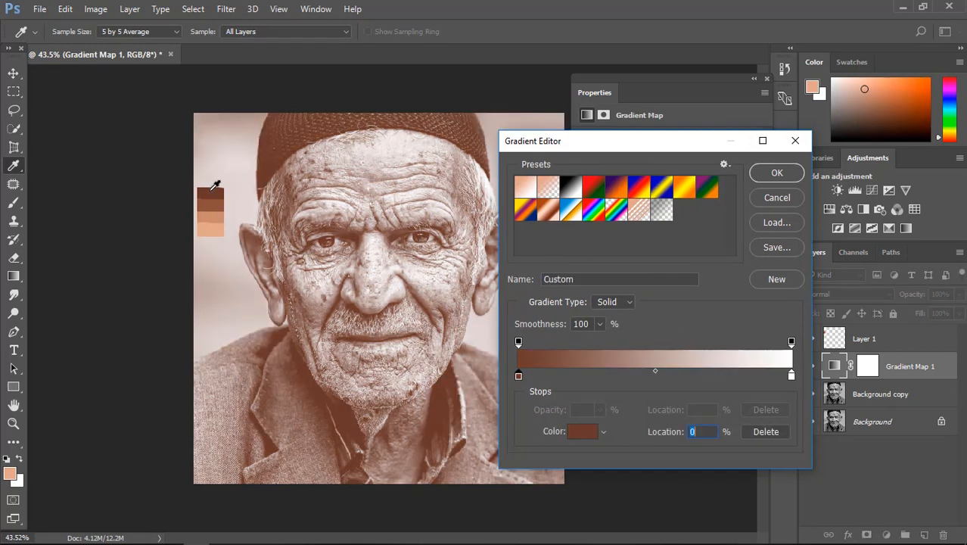
{"action": "left_click", "coordinate": [791, 376]}
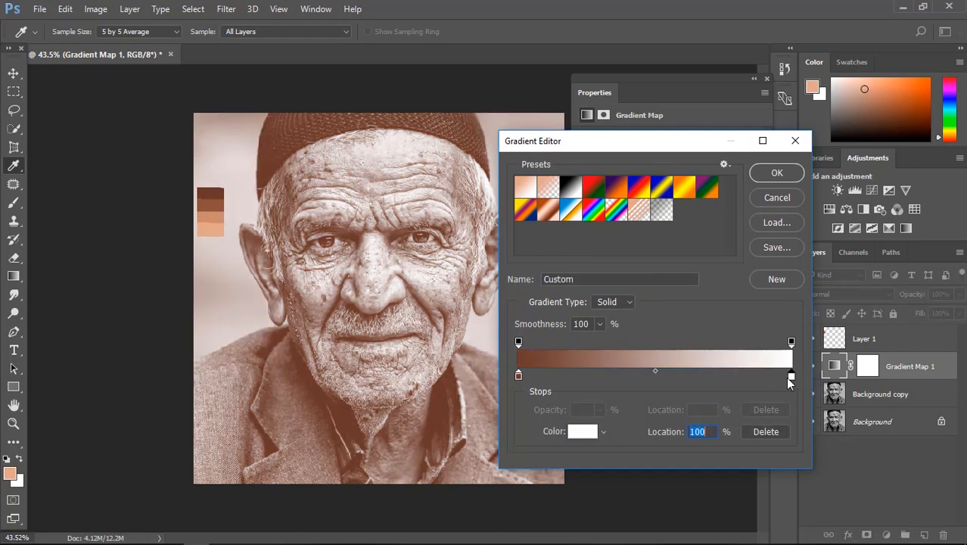
{"action": "left_click", "coordinate": [204, 233]}
Step: Add gradient stops at 18% with the second-darkest brown swatch and at 80% with the light tan swatch
{"action": "left_click", "coordinate": [569, 377]}
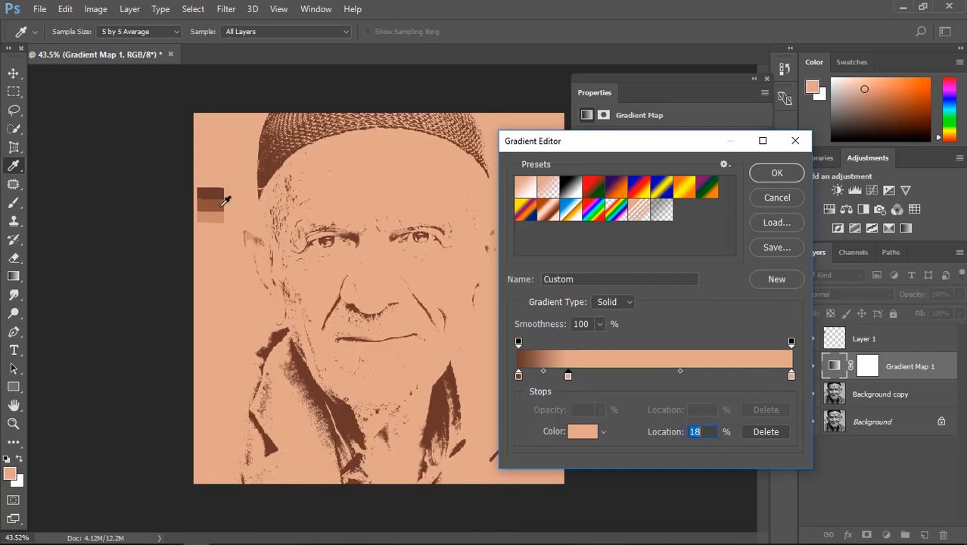
{"action": "left_click", "coordinate": [216, 203]}
{"action": "left_click", "coordinate": [736, 376]}
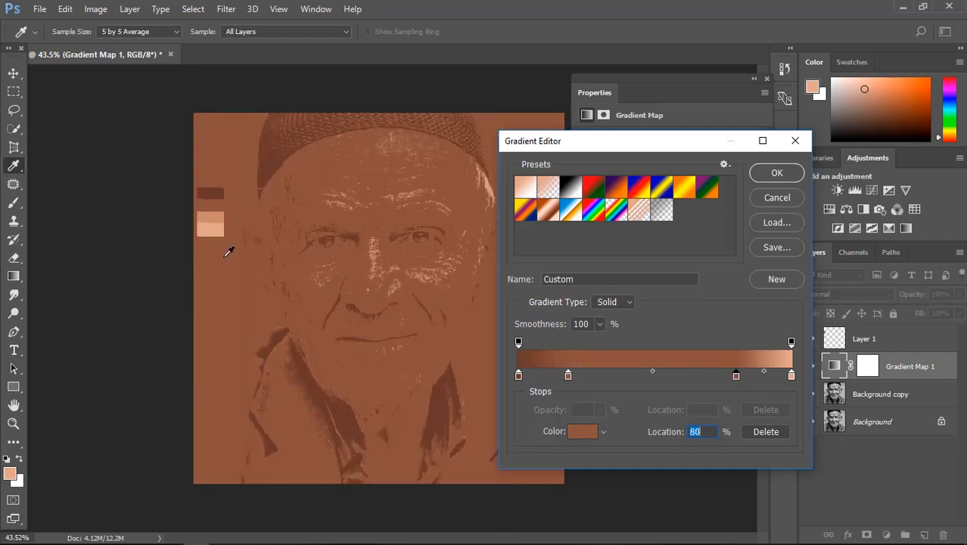
{"action": "left_click", "coordinate": [219, 215]}
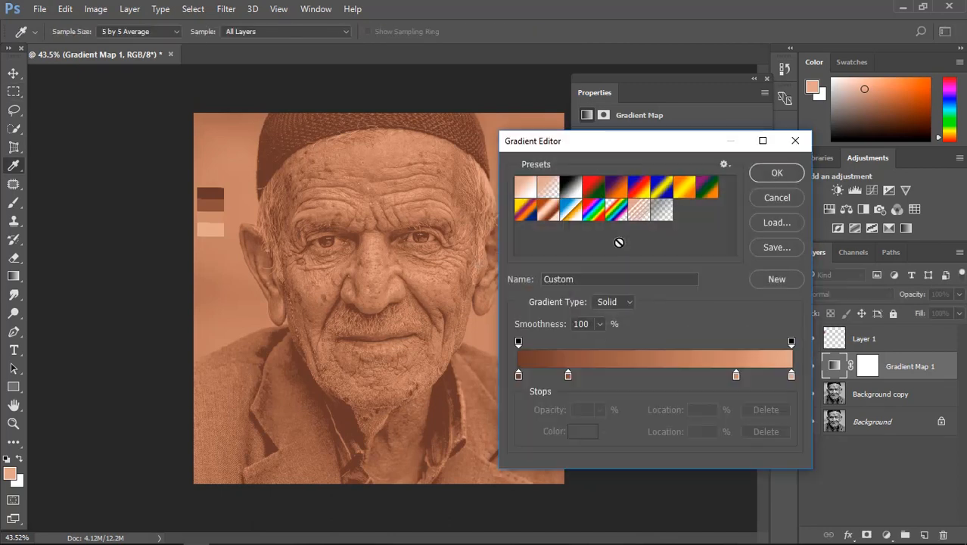
Step: Shift the two dark stops toward the midtones, set the tan stop to 68% and the peach stop to 98%, and accept the gradient
{"action": "left_click_drag", "start_coordinate": [568, 377], "coordinate": [583, 381]}
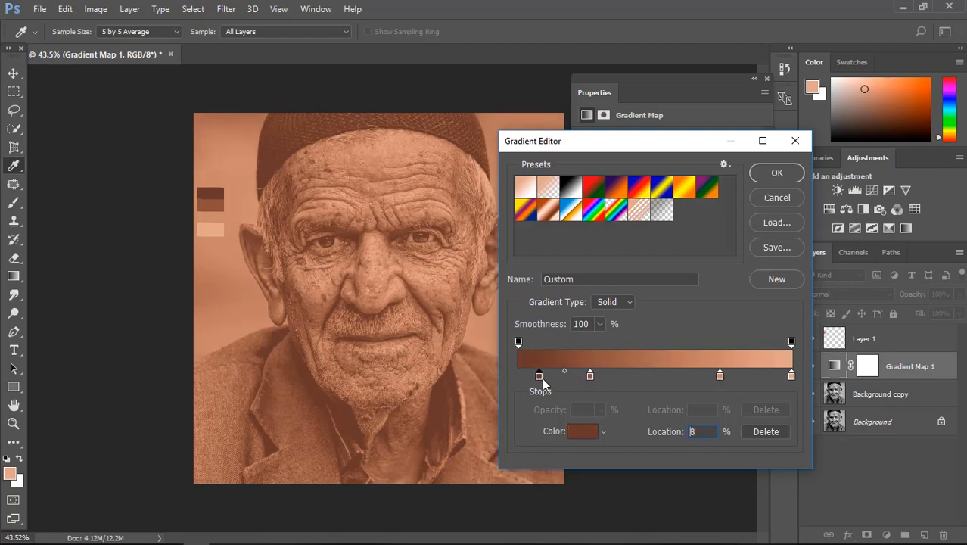
{"action": "key", "text": "Down"}
{"action": "key", "text": "Down"}
{"action": "left_click_drag", "start_coordinate": [793, 377], "coordinate": [784, 376]}
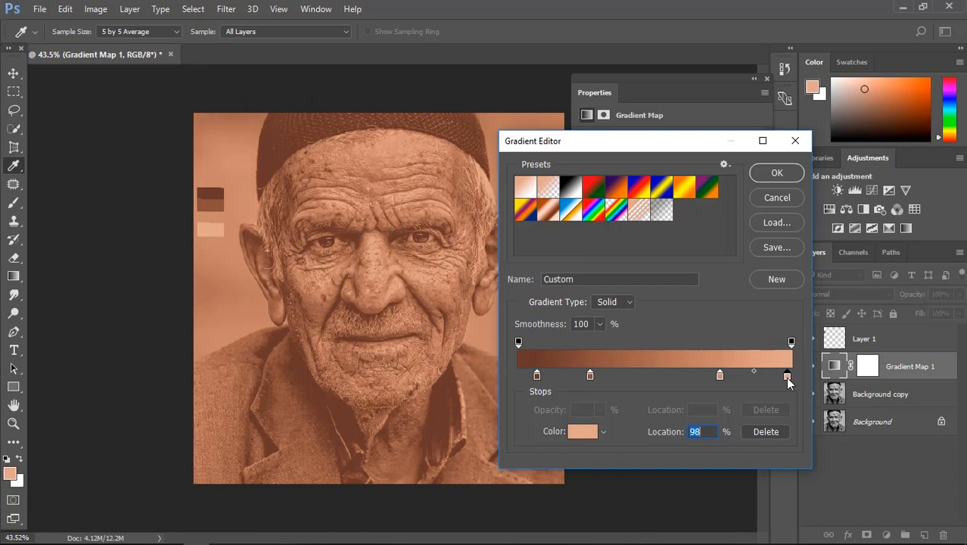
{"action": "left_click_drag", "start_coordinate": [723, 384], "coordinate": [711, 384]}
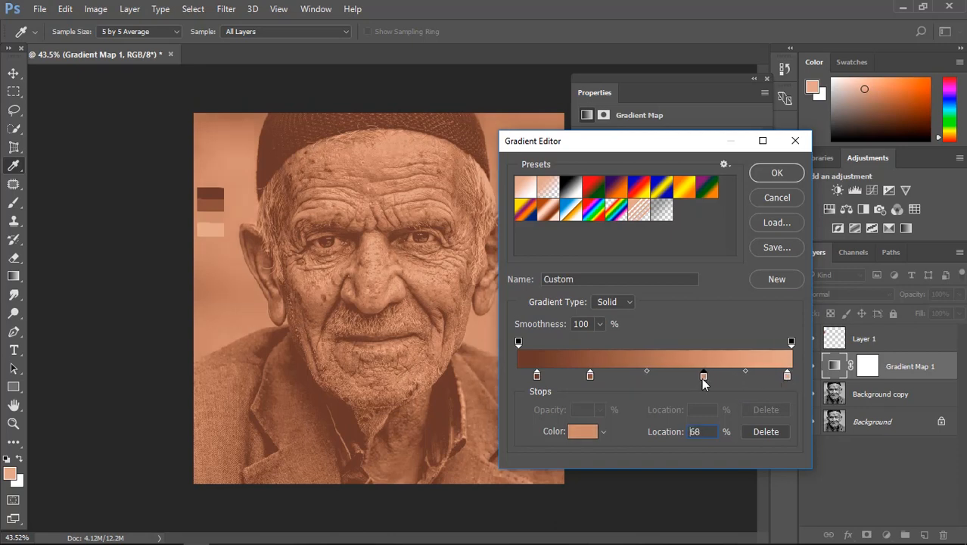
{"action": "left_click", "coordinate": [787, 179]}
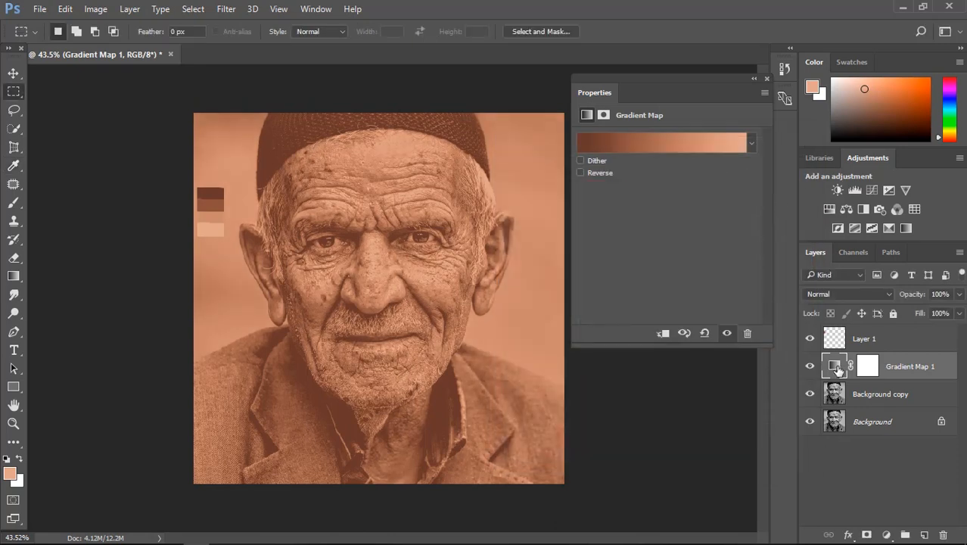
Step: Invert the Gradient Map 1 layer mask to black to hide the colour effect
{"action": "scroll", "coordinate": [389, 252], "scroll_direction": "up", "scroll_amount": 5}
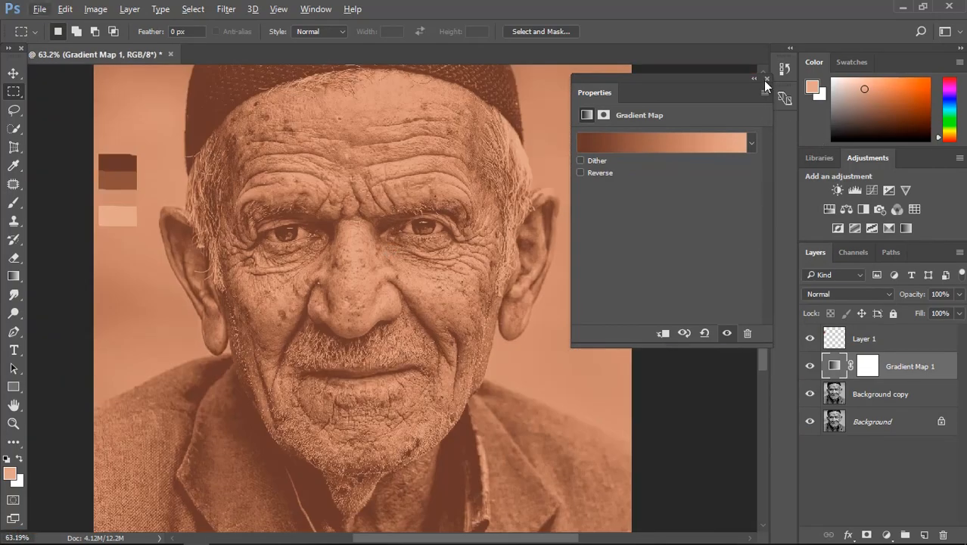
{"action": "left_click", "coordinate": [766, 78]}
{"action": "scroll", "coordinate": [401, 279], "scroll_direction": "down", "scroll_amount": 5}
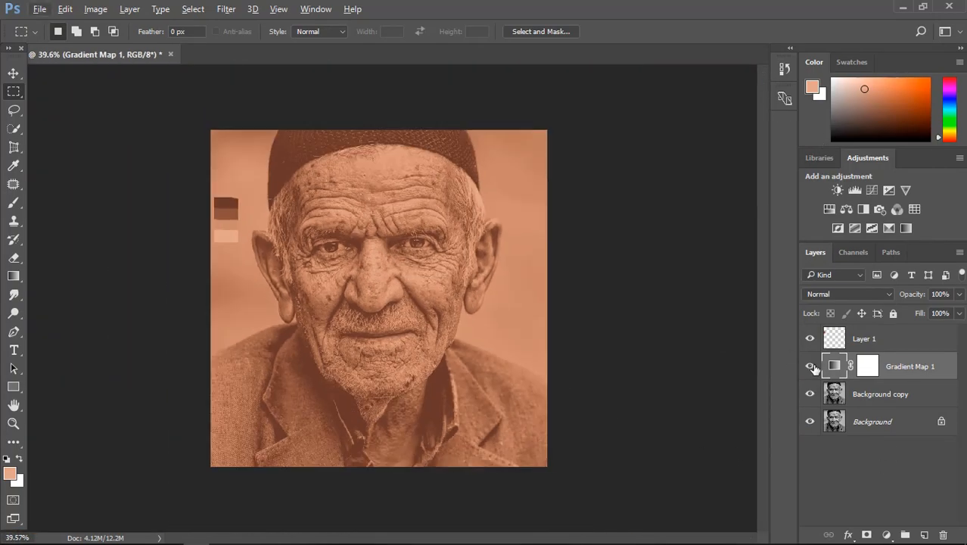
{"action": "left_click", "coordinate": [869, 367]}
{"action": "key", "text": "ctrl+i"}
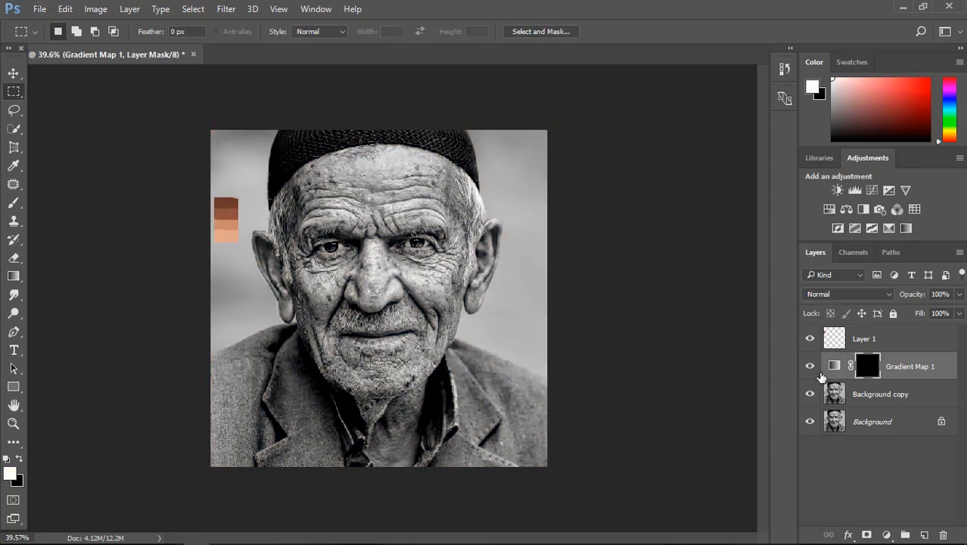
Step: Delete the swatch layer, Layer 1
{"action": "scroll", "coordinate": [347, 182], "scroll_direction": "up", "scroll_amount": 5}
{"action": "left_click", "coordinate": [902, 338]}
{"action": "key", "text": "Delete"}
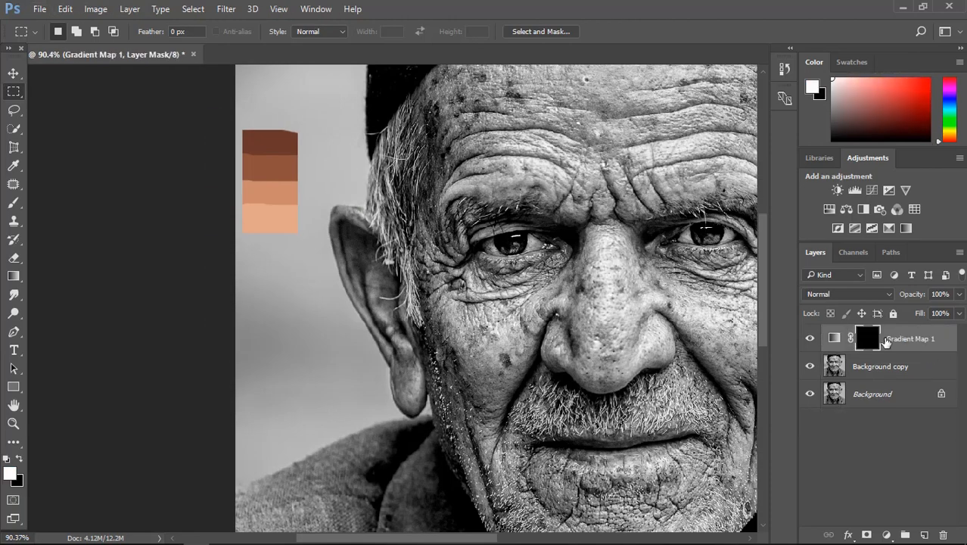
Step: Start a Pen tool path at the hat's lower edge and trace the hairline down toward the top of the man's right ear
{"action": "left_click", "coordinate": [13, 332]}
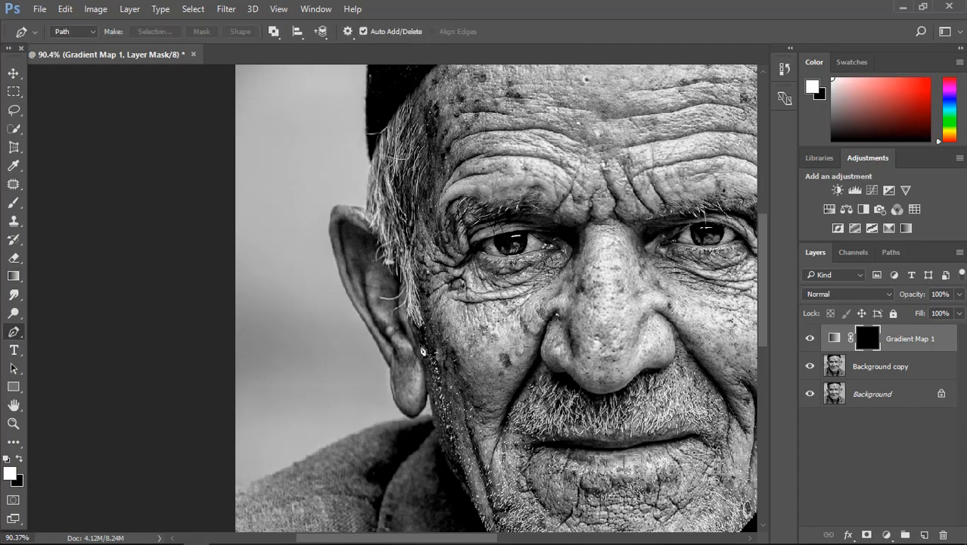
{"action": "scroll", "coordinate": [361, 201], "scroll_direction": "up", "scroll_amount": 3}
{"action": "scroll", "coordinate": [371, 215], "scroll_direction": "down", "scroll_amount": 6}
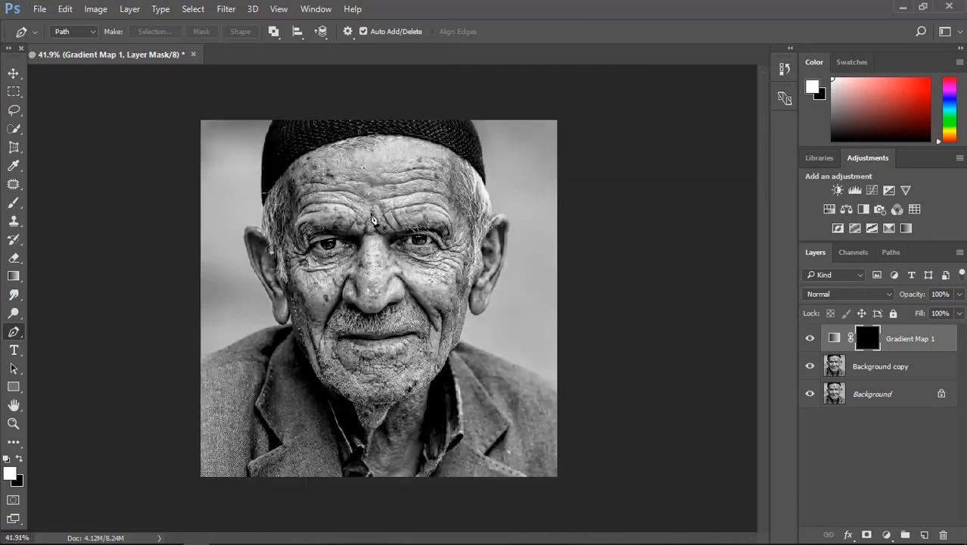
{"action": "scroll", "coordinate": [252, 137], "scroll_direction": "up", "scroll_amount": 4}
{"action": "left_click", "coordinate": [209, 130]}
{"action": "left_click", "coordinate": [197, 209]}
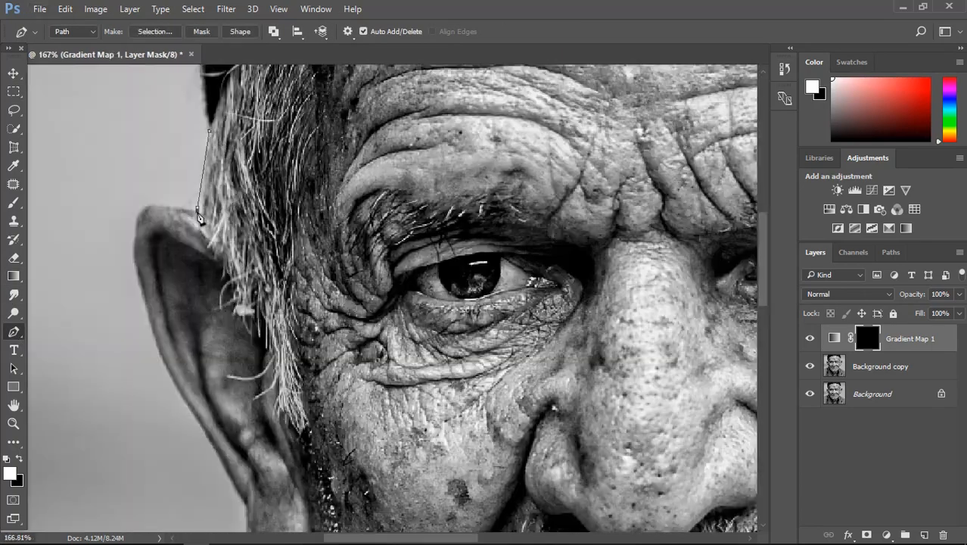
Step: Continue the pen path around the top of the ear and along its upper outer edge
{"action": "left_click", "coordinate": [135, 235], "text": "alt"}
{"action": "scroll", "coordinate": [134, 239], "scroll_direction": "up", "scroll_amount": 3}
{"action": "left_click", "coordinate": [141, 263]}
{"action": "left_click", "coordinate": [147, 294]}
{"action": "left_click", "coordinate": [154, 313]}
{"action": "scroll", "coordinate": [172, 368], "scroll_direction": "down", "scroll_amount": 3}
{"action": "left_click", "coordinate": [185, 318]}
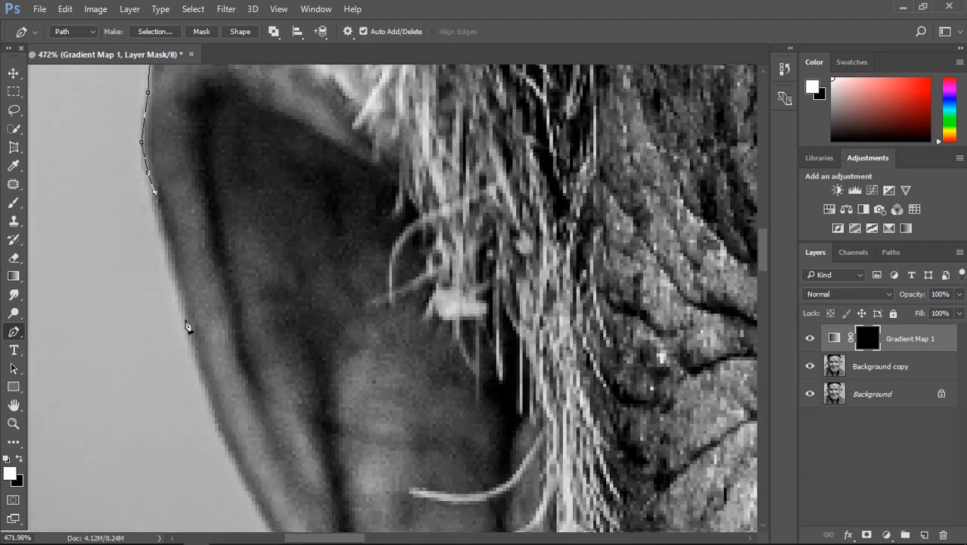
Step: Continue the pen path down the outer edge of the man's right ear toward the earlobe
{"action": "left_click", "coordinate": [194, 303]}
{"action": "left_click", "coordinate": [232, 400]}
{"action": "scroll", "coordinate": [233, 379], "scroll_direction": "down", "scroll_amount": 5}
{"action": "left_click", "coordinate": [309, 307]}
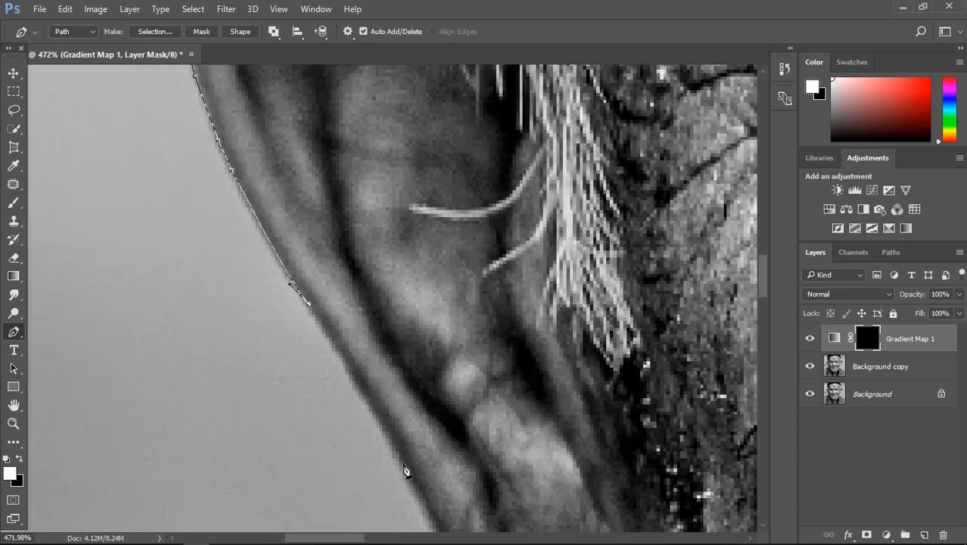
{"action": "left_click", "coordinate": [402, 468]}
{"action": "scroll", "coordinate": [405, 469], "scroll_direction": "down", "scroll_amount": 3}
Step: Trace the path around the right earlobe and up to where it meets the jaw
{"action": "left_click_drag", "start_coordinate": [464, 419], "coordinate": [468, 426]}
{"action": "scroll", "coordinate": [464, 422], "scroll_direction": "down", "scroll_amount": 3}
{"action": "left_click_drag", "start_coordinate": [466, 373], "coordinate": [466, 381]}
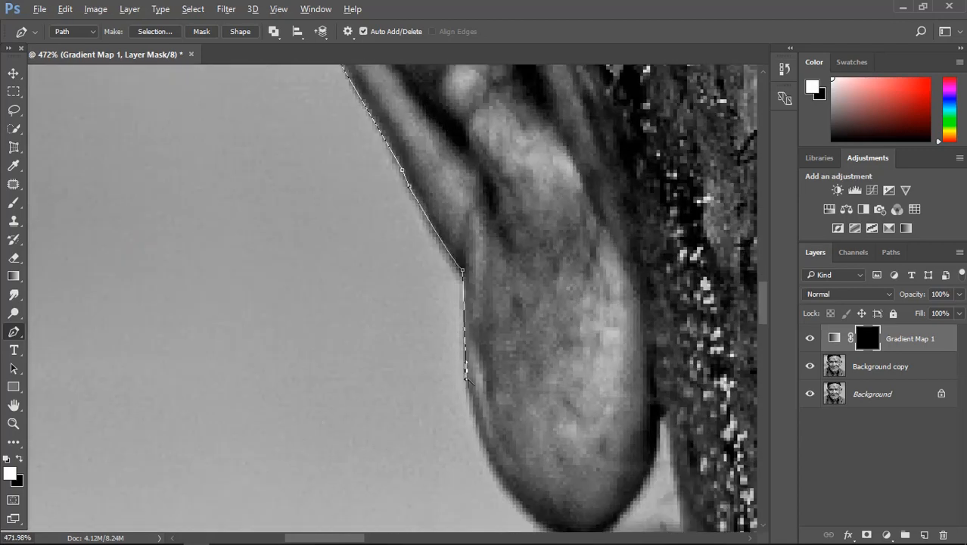
{"action": "left_click_drag", "start_coordinate": [522, 510], "coordinate": [569, 482]}
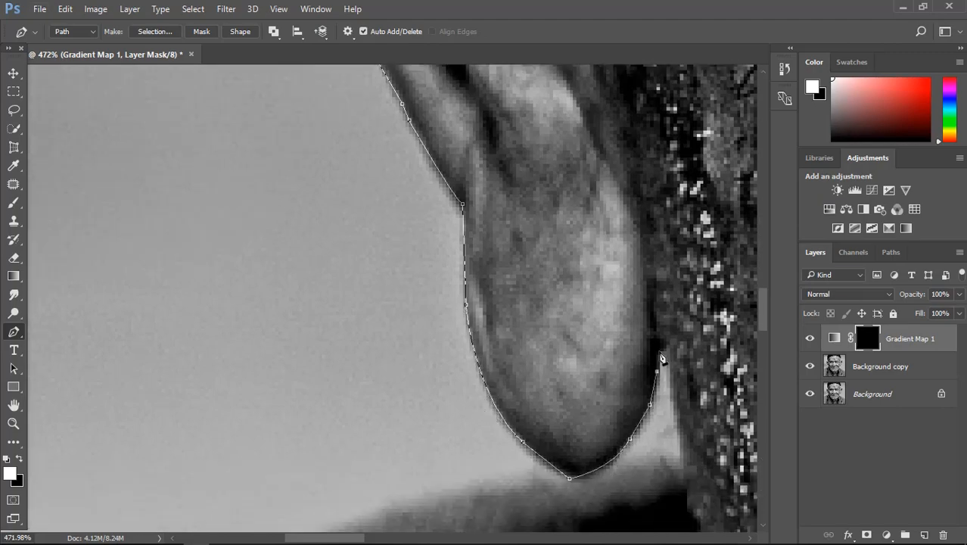
{"action": "scroll", "coordinate": [684, 454], "scroll_direction": "down", "scroll_amount": 3}
Step: Continue the path from the earlobe down the cheek's edge beside the jacket
{"action": "left_click", "coordinate": [705, 319]}
{"action": "scroll", "coordinate": [707, 393], "scroll_direction": "down", "scroll_amount": 3}
{"action": "scroll", "coordinate": [628, 407], "scroll_direction": "up", "scroll_amount": 3}
{"action": "left_click_drag", "start_coordinate": [563, 409], "coordinate": [598, 459]}
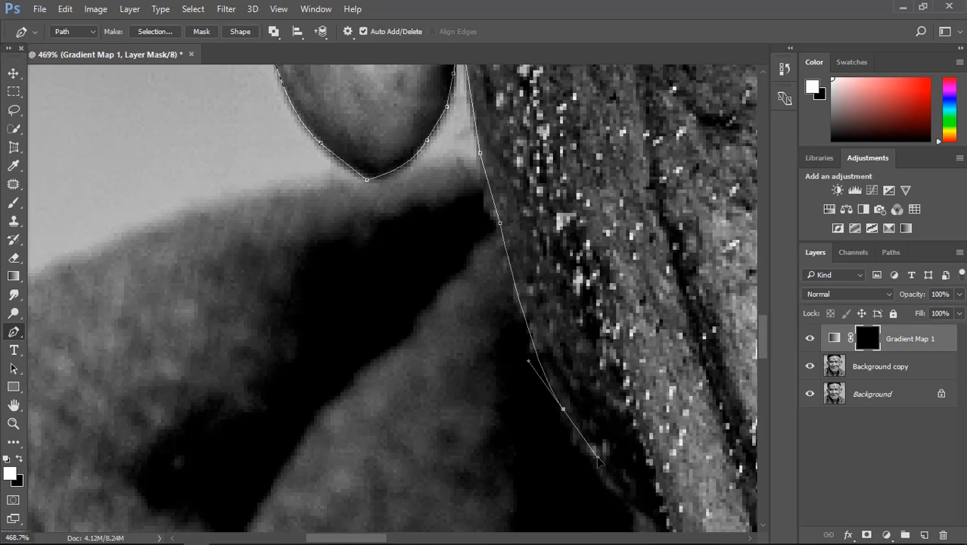
{"action": "left_click", "coordinate": [613, 489]}
{"action": "left_click", "coordinate": [632, 508]}
{"action": "scroll", "coordinate": [636, 511], "scroll_direction": "down", "scroll_amount": 3}
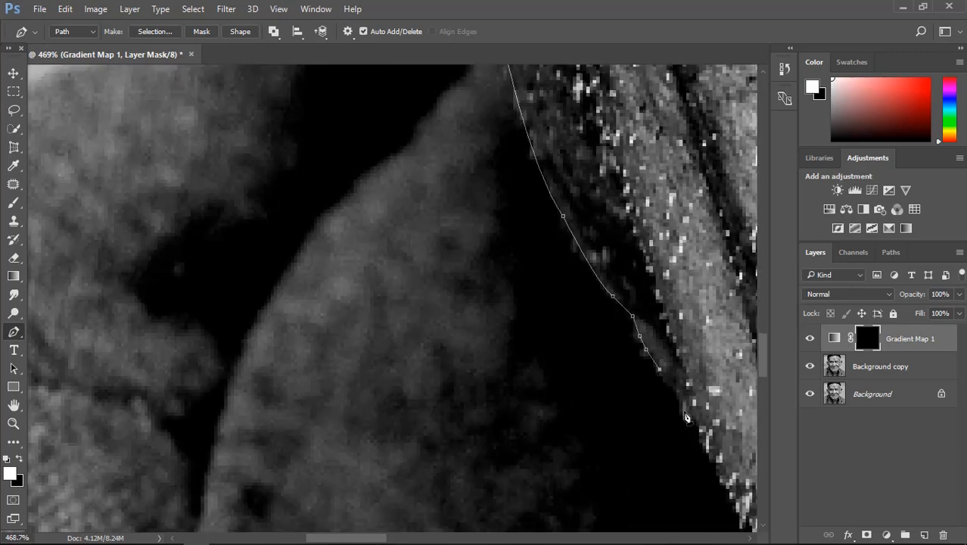
Step: Extend the path down the stubbled jawline toward the chin with short segments
{"action": "left_click", "coordinate": [683, 397]}
{"action": "left_click", "coordinate": [687, 416]}
{"action": "scroll", "coordinate": [687, 417], "scroll_direction": "down", "scroll_amount": 3}
{"action": "left_click", "coordinate": [703, 384]}
{"action": "left_click_drag", "start_coordinate": [732, 361], "coordinate": [746, 382]}
{"action": "scroll", "coordinate": [733, 372], "scroll_direction": "down", "scroll_amount": 4}
{"action": "scroll", "coordinate": [640, 333], "scroll_direction": "up", "scroll_amount": 4}
{"action": "left_click_drag", "start_coordinate": [619, 394], "coordinate": [651, 414]}
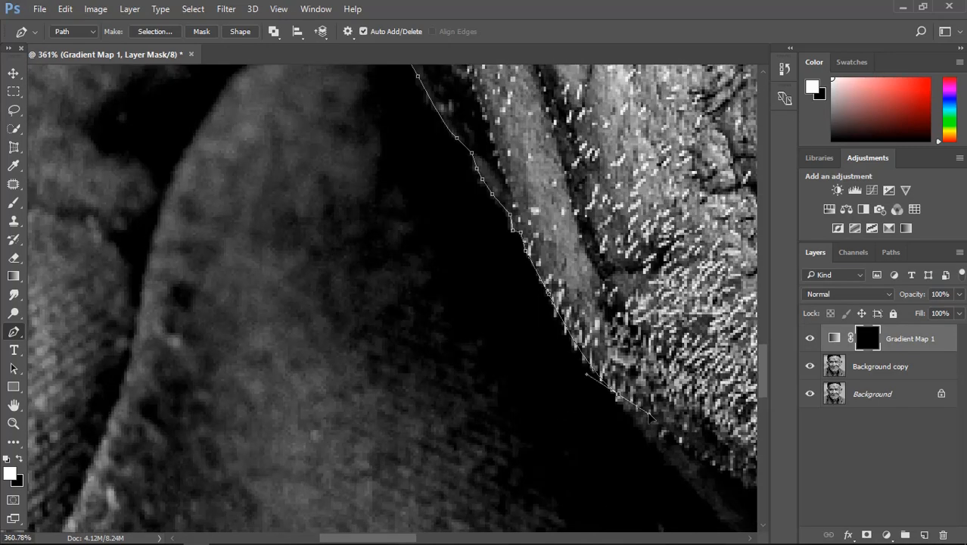
{"action": "scroll", "coordinate": [651, 416], "scroll_direction": "down", "scroll_amount": 3}
Step: Trace around the dark fold of skin beneath the jaw and follow the lower edge of the stubble toward the chin
{"action": "scroll", "coordinate": [531, 311], "scroll_direction": "up", "scroll_amount": 4}
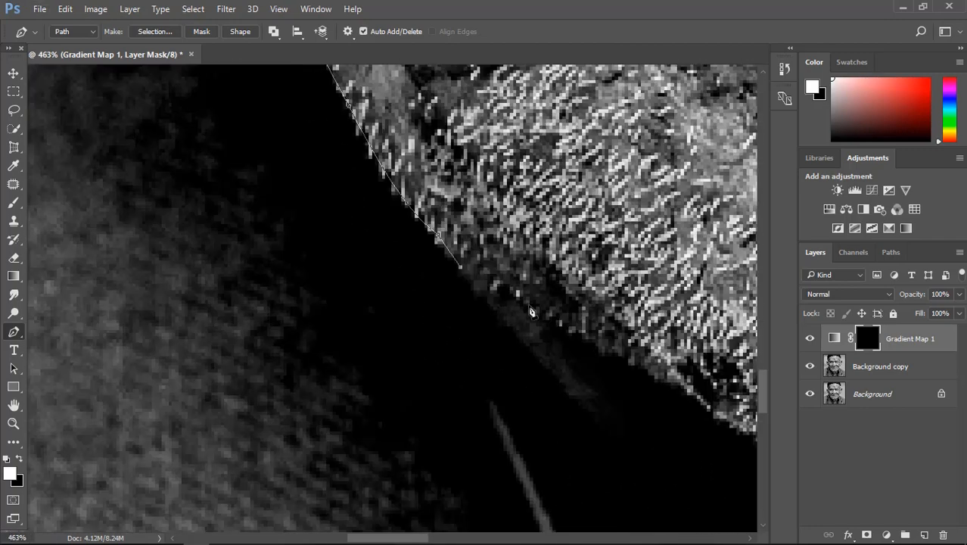
{"action": "left_click", "coordinate": [599, 418]}
{"action": "left_click", "coordinate": [615, 415]}
{"action": "left_click", "coordinate": [542, 309]}
{"action": "left_click", "coordinate": [605, 349]}
{"action": "left_click", "coordinate": [632, 362]}
{"action": "left_click", "coordinate": [654, 378]}
{"action": "left_click", "coordinate": [681, 385]}
{"action": "scroll", "coordinate": [700, 404], "scroll_direction": "down", "scroll_amount": 1}
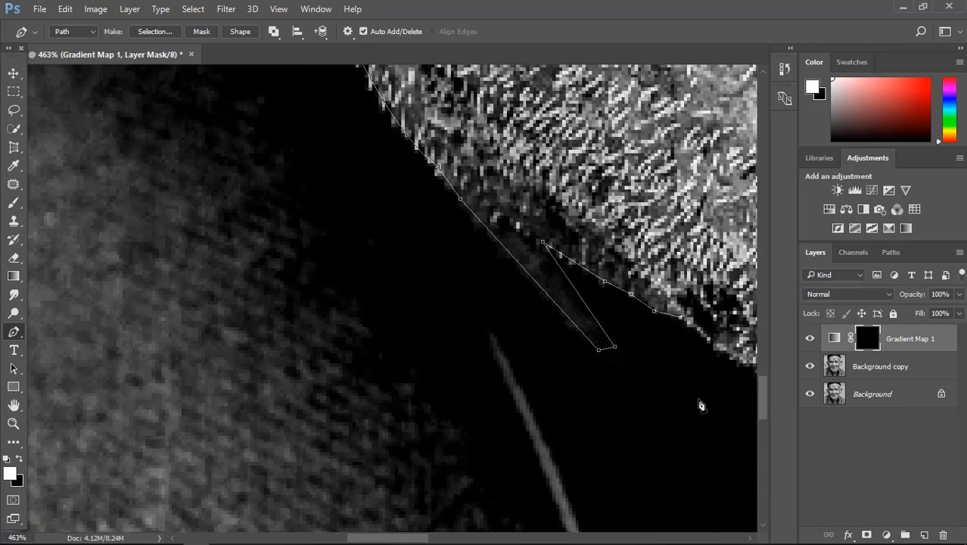
Step: Continue the path past the chin and down the neck along the inner edge of the shirt collar
{"action": "scroll", "coordinate": [713, 419], "scroll_direction": "down", "scroll_amount": 5}
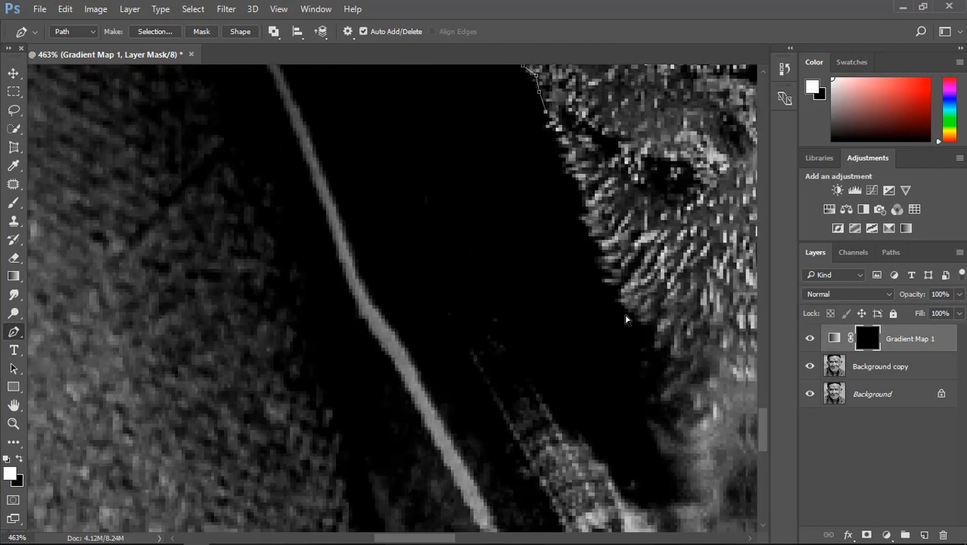
{"action": "scroll", "coordinate": [647, 426], "scroll_direction": "up", "scroll_amount": 4}
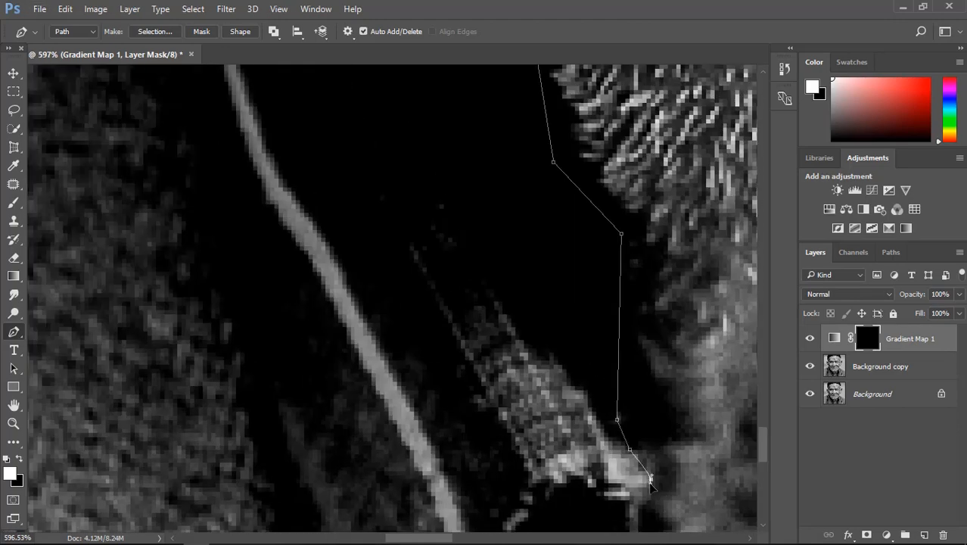
{"action": "scroll", "coordinate": [641, 519], "scroll_direction": "down", "scroll_amount": 3}
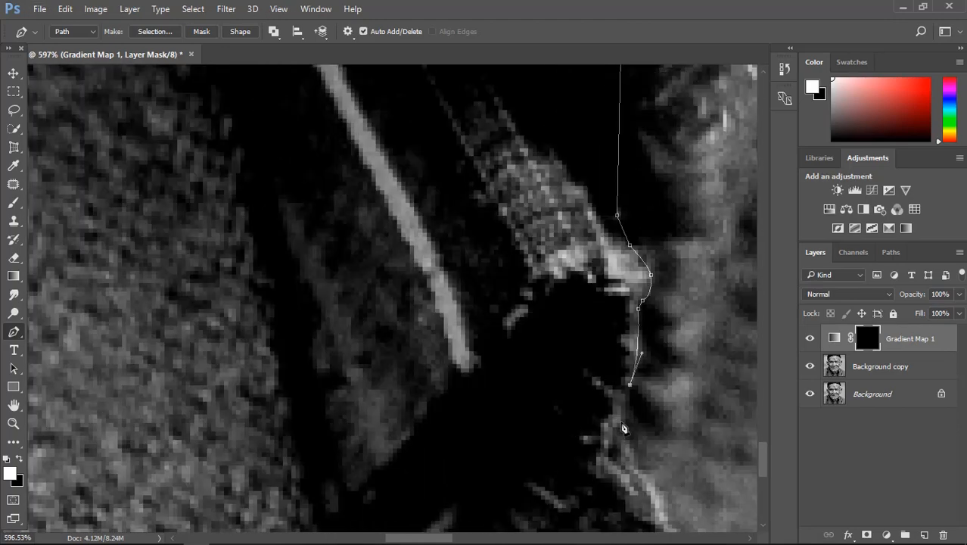
{"action": "left_click", "coordinate": [621, 424]}
{"action": "scroll", "coordinate": [636, 424], "scroll_direction": "down", "scroll_amount": 1}
{"action": "left_click", "coordinate": [660, 434]}
{"action": "scroll", "coordinate": [660, 454], "scroll_direction": "down", "scroll_amount": 2}
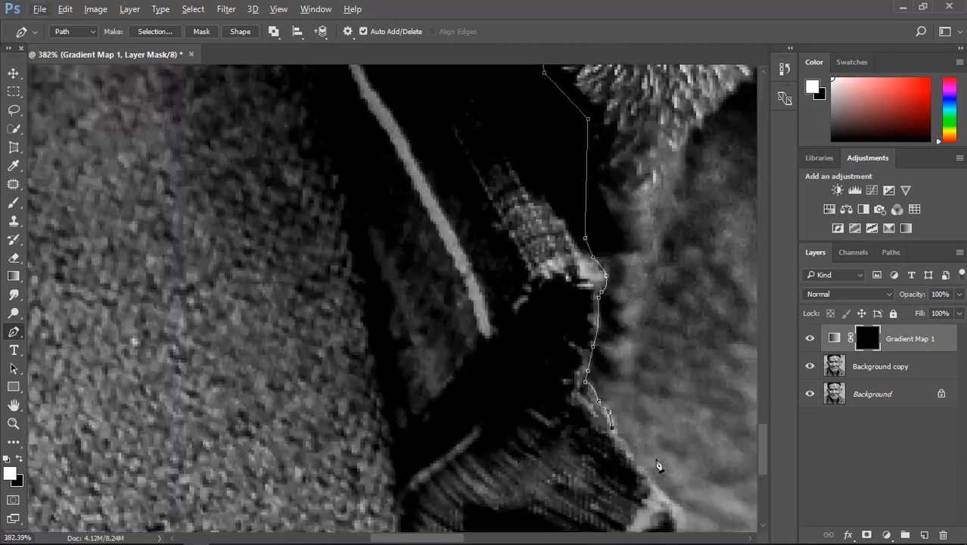
Step: Follow the lower collar edge with the path until it passes just below the image's bottom border
{"action": "scroll", "coordinate": [659, 464], "scroll_direction": "up", "scroll_amount": 3}
{"action": "left_click", "coordinate": [568, 349]}
{"action": "left_click", "coordinate": [592, 390]}
{"action": "left_click", "coordinate": [618, 417]}
{"action": "scroll", "coordinate": [627, 422], "scroll_direction": "down", "scroll_amount": 2}
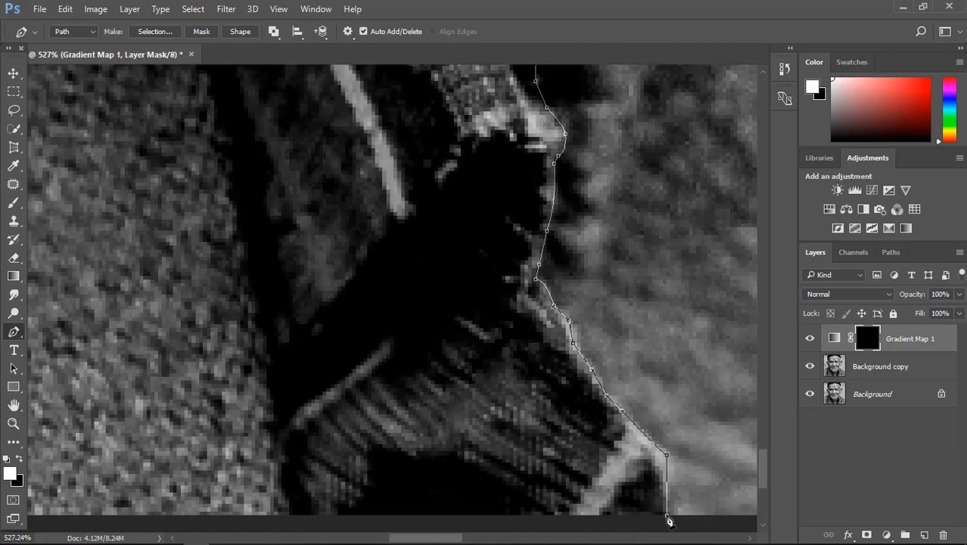
{"action": "left_click", "coordinate": [674, 528]}
Step: Run the path below the image across the neck's width and start it up the neck's opposite side
{"action": "scroll", "coordinate": [669, 522], "scroll_direction": "down", "scroll_amount": 4}
{"action": "scroll", "coordinate": [606, 511], "scroll_direction": "up", "scroll_amount": 6}
{"action": "left_click", "coordinate": [595, 521]}
{"action": "left_click", "coordinate": [610, 500]}
{"action": "scroll", "coordinate": [616, 498], "scroll_direction": "down", "scroll_amount": 6}
{"action": "left_click", "coordinate": [653, 448]}
{"action": "left_click", "coordinate": [665, 381]}
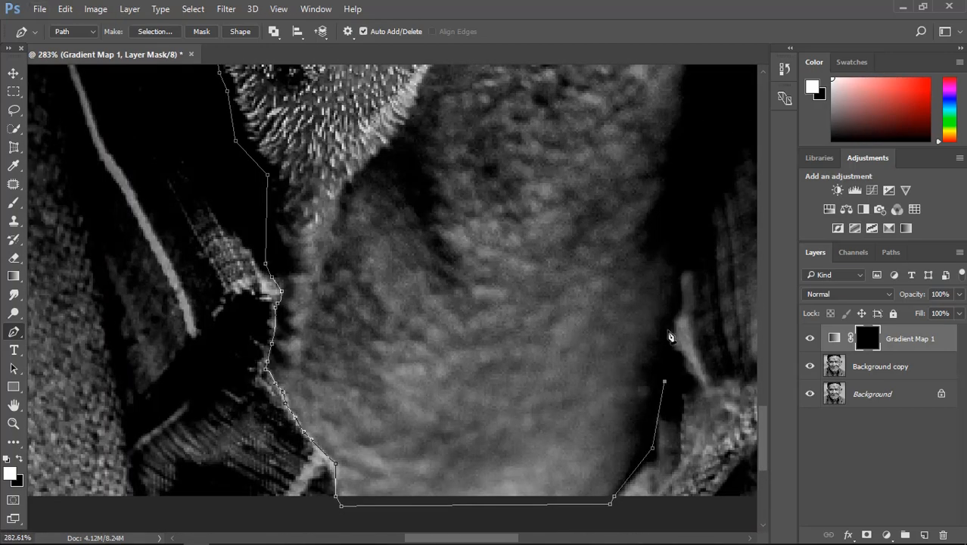
Step: Continue the path up the shadowed side of the neck to the jaw on the man's left side
{"action": "left_click", "coordinate": [679, 297]}
{"action": "left_click", "coordinate": [713, 125]}
{"action": "left_click", "coordinate": [719, 105]}
{"action": "scroll", "coordinate": [718, 113], "scroll_direction": "down", "scroll_amount": 5}
{"action": "scroll", "coordinate": [713, 146], "scroll_direction": "up", "scroll_amount": 4}
{"action": "left_click", "coordinate": [671, 225]}
{"action": "left_click", "coordinate": [692, 278]}
{"action": "left_click", "coordinate": [720, 219]}
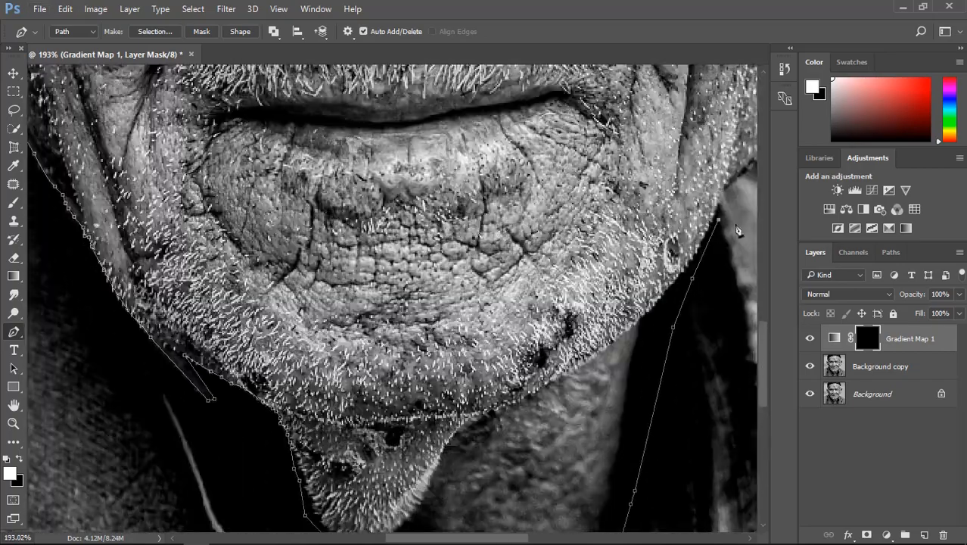
Step: Trace the man's left jaw and cheek edge upward with curved segments toward the left ear
{"action": "scroll", "coordinate": [738, 231], "scroll_direction": "up", "scroll_amount": 4}
{"action": "scroll", "coordinate": [663, 213], "scroll_direction": "down", "scroll_amount": 6}
{"action": "scroll", "coordinate": [469, 454], "scroll_direction": "up", "scroll_amount": 6}
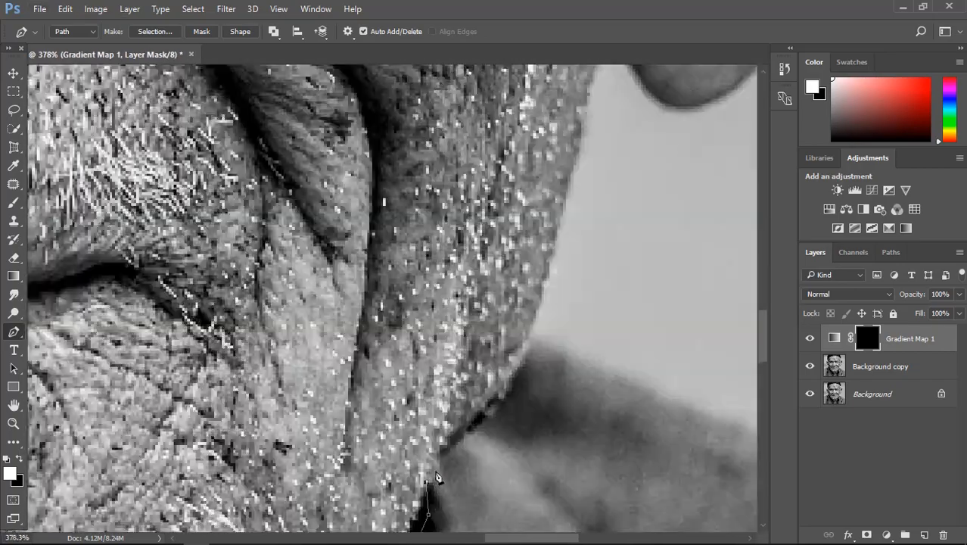
{"action": "left_click_drag", "start_coordinate": [535, 322], "coordinate": [540, 243]}
{"action": "left_click", "coordinate": [536, 322], "text": "alt"}
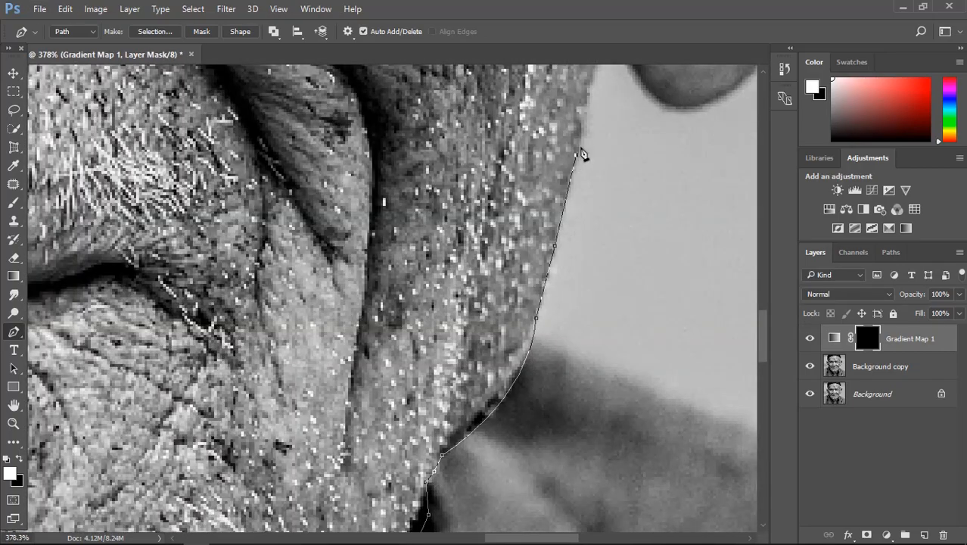
{"action": "scroll", "coordinate": [596, 142], "scroll_direction": "up", "scroll_amount": 3}
Step: Curve the path around the left earlobe and continue up the ear's outer edge
{"action": "left_click_drag", "start_coordinate": [707, 230], "coordinate": [722, 234]}
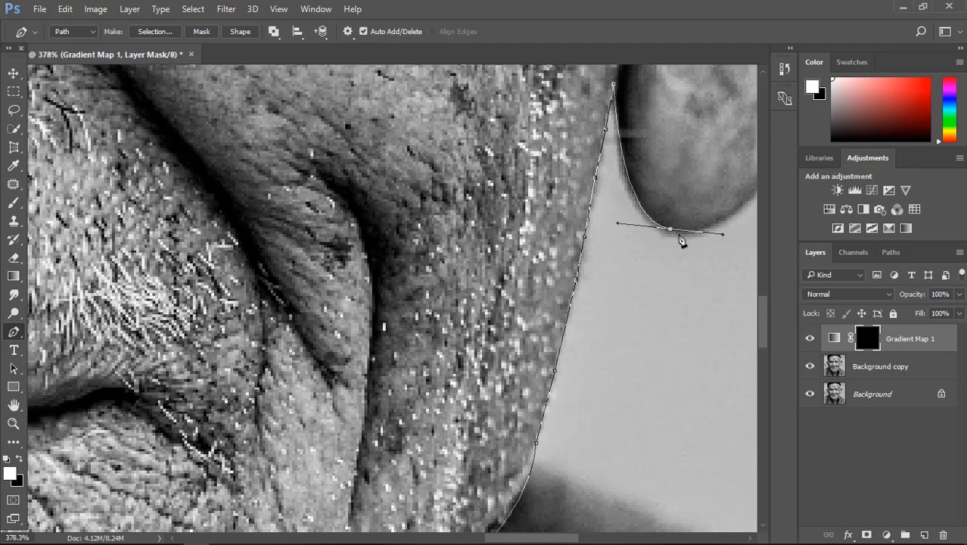
{"action": "scroll", "coordinate": [715, 212], "scroll_direction": "down", "scroll_amount": 4}
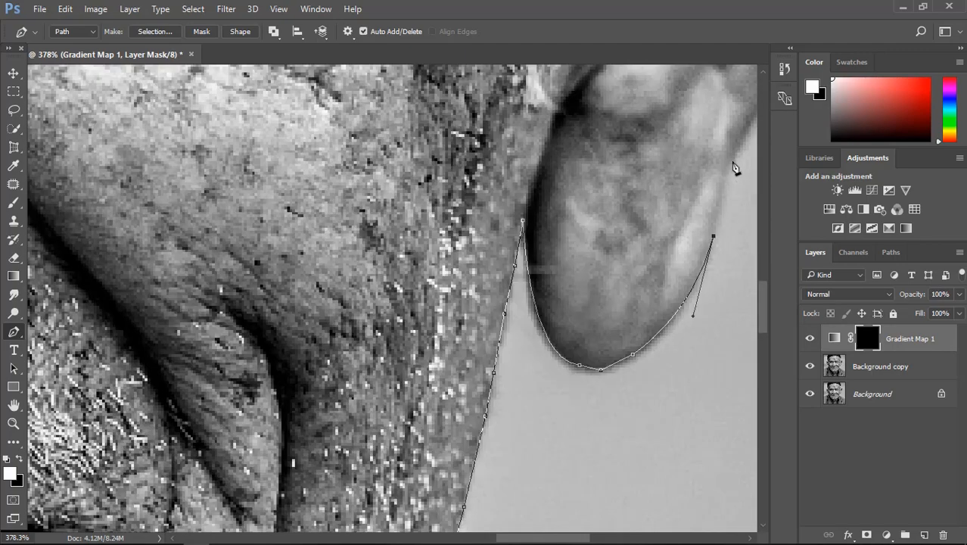
{"action": "scroll", "coordinate": [722, 204], "scroll_direction": "up", "scroll_amount": 6}
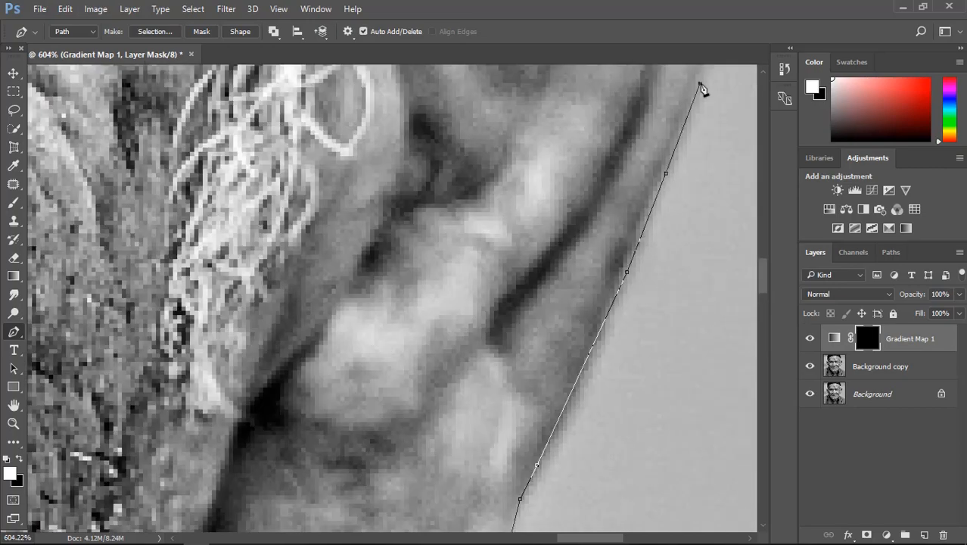
Step: Trace the path over the rounded top of the man's left ear to the hair, undoing a misplaced curve
{"action": "scroll", "coordinate": [716, 166], "scroll_direction": "down", "scroll_amount": 4}
{"action": "left_click_drag", "start_coordinate": [737, 174], "coordinate": [737, 92]}
{"action": "scroll", "coordinate": [744, 181], "scroll_direction": "up", "scroll_amount": 3}
{"action": "left_click_drag", "start_coordinate": [538, 169], "coordinate": [288, 257]}
{"action": "key", "text": "ctrl+z"}
{"action": "left_click_drag", "start_coordinate": [673, 206], "coordinate": [627, 140]}
{"action": "left_click", "coordinate": [674, 206], "text": "alt"}
{"action": "left_click_drag", "start_coordinate": [544, 170], "coordinate": [453, 230]}
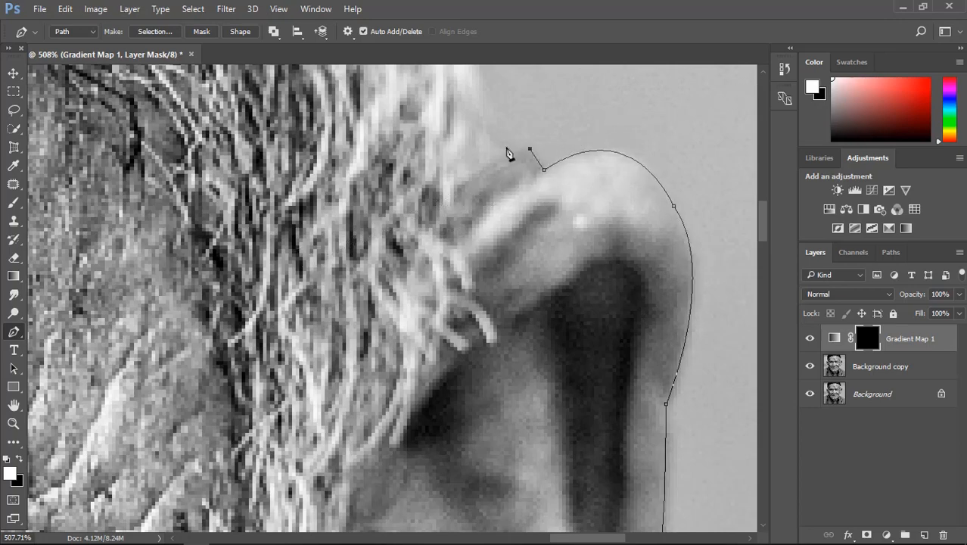
Step: Continue the path along the side hair and loosely around the outside of the hat to close it at the starting point
{"action": "scroll", "coordinate": [507, 154], "scroll_direction": "down", "scroll_amount": 5}
{"action": "left_click", "coordinate": [479, 87]}
{"action": "scroll", "coordinate": [479, 87], "scroll_direction": "down", "scroll_amount": 10}
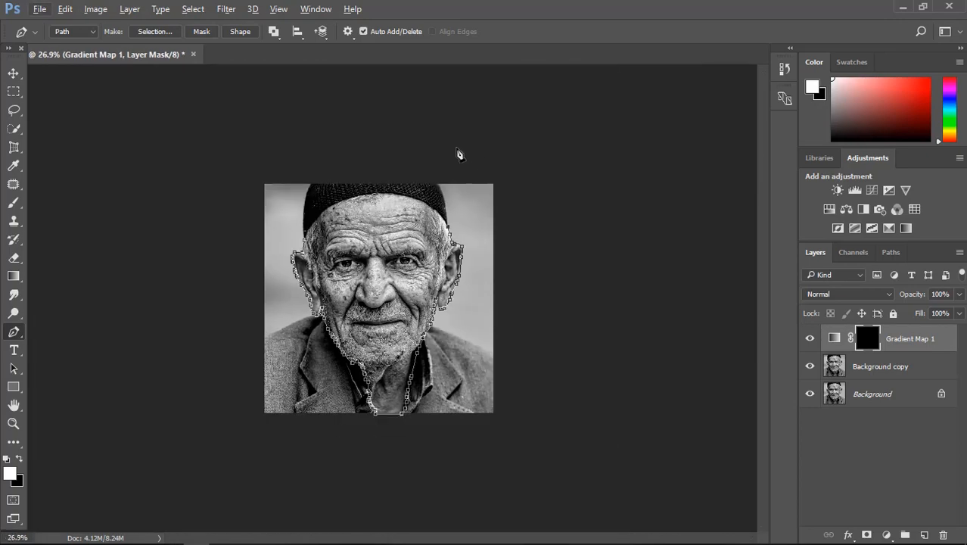
{"action": "left_click", "coordinate": [455, 146]}
{"action": "left_click", "coordinate": [260, 146]}
{"action": "left_click", "coordinate": [289, 220]}
{"action": "scroll", "coordinate": [291, 225], "scroll_direction": "up", "scroll_amount": 5}
{"action": "left_click", "coordinate": [212, 151]}
Step: Convert the closed pen path into a selection
{"action": "right_click", "coordinate": [448, 256]}
{"action": "left_click", "coordinate": [503, 250]}
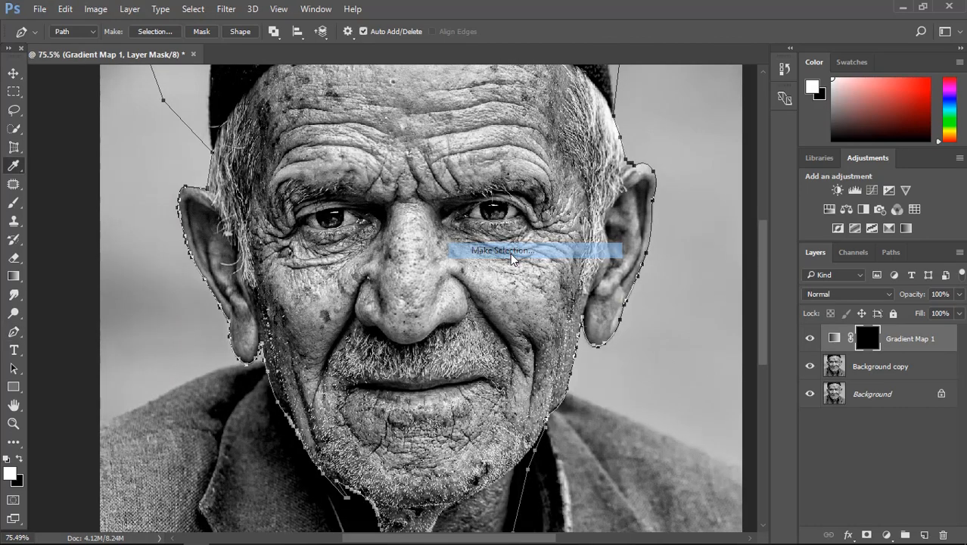
{"action": "left_click", "coordinate": [561, 144]}
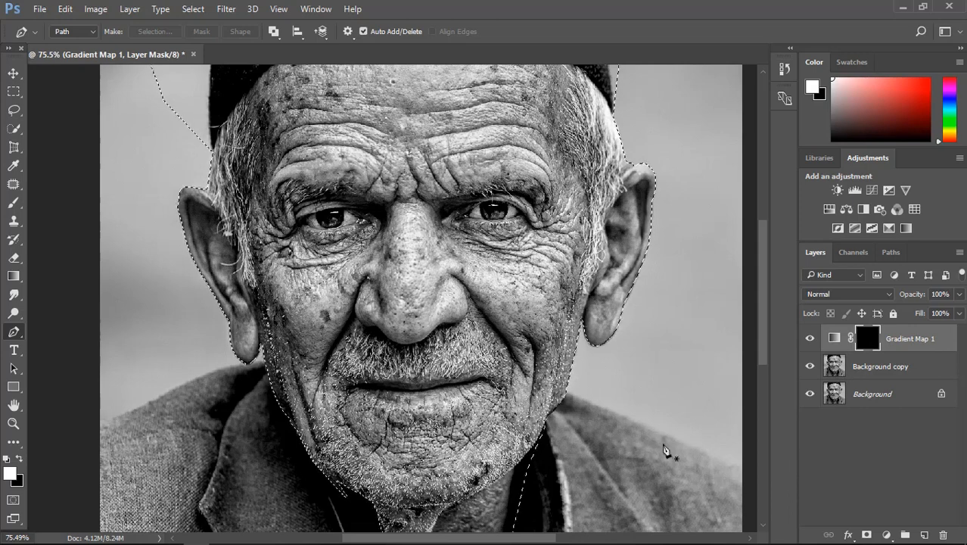
Step: Paint white over the forehead on the Gradient Map 1 mask with a 94 px hard brush
{"action": "key", "text": "b"}
{"action": "right_click", "coordinate": [335, 130]}
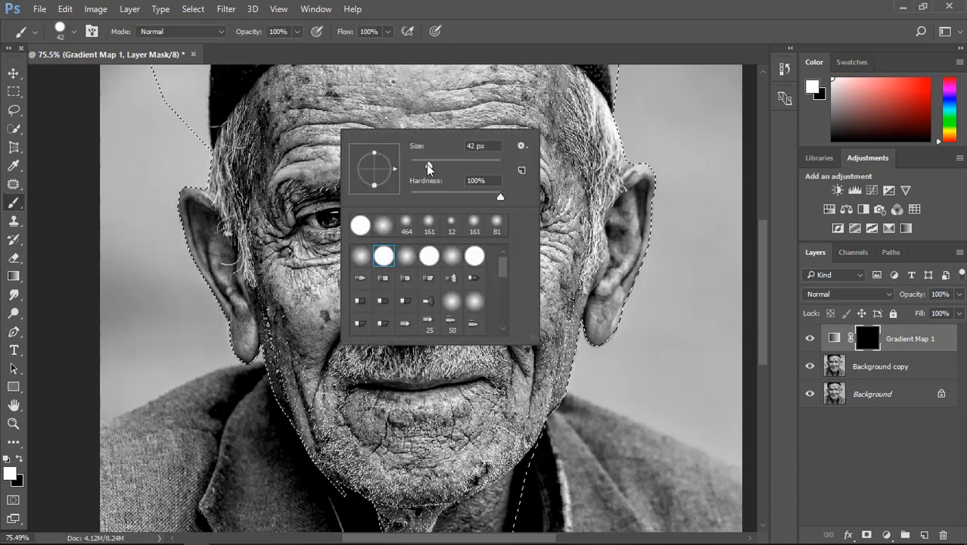
{"action": "left_click_drag", "start_coordinate": [426, 164], "coordinate": [464, 169]}
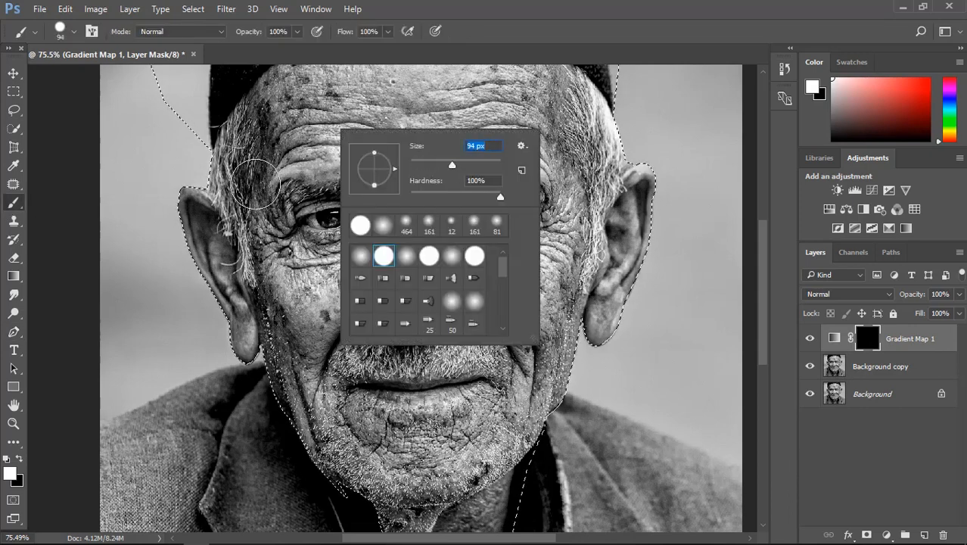
{"action": "left_click", "coordinate": [288, 126]}
{"action": "left_click", "coordinate": [274, 103]}
{"action": "scroll", "coordinate": [277, 114], "scroll_direction": "up", "scroll_amount": 4}
{"action": "mouse_move", "coordinate": [278, 123]}
{"action": "left_mouse_down"}
{"action": "mouse_move", "coordinate": [278, 168]}
{"action": "mouse_move", "coordinate": [290, 162]}
{"action": "mouse_move", "coordinate": [313, 176]}
{"action": "mouse_move", "coordinate": [280, 190]}
{"action": "mouse_move", "coordinate": [330, 154]}
{"action": "mouse_move", "coordinate": [370, 142]}
{"action": "mouse_move", "coordinate": [482, 137]}
{"action": "mouse_move", "coordinate": [537, 118]}
{"action": "mouse_move", "coordinate": [536, 107]}
{"action": "mouse_move", "coordinate": [630, 119]}
{"action": "mouse_move", "coordinate": [723, 169]}
{"action": "mouse_move", "coordinate": [583, 180]}
{"action": "mouse_move", "coordinate": [374, 224]}
{"action": "mouse_move", "coordinate": [637, 178]}
{"action": "mouse_move", "coordinate": [671, 228]}
{"action": "mouse_move", "coordinate": [708, 242]}
{"action": "left_mouse_up"}
{"action": "scroll", "coordinate": [305, 169], "scroll_direction": "up", "scroll_amount": 2}
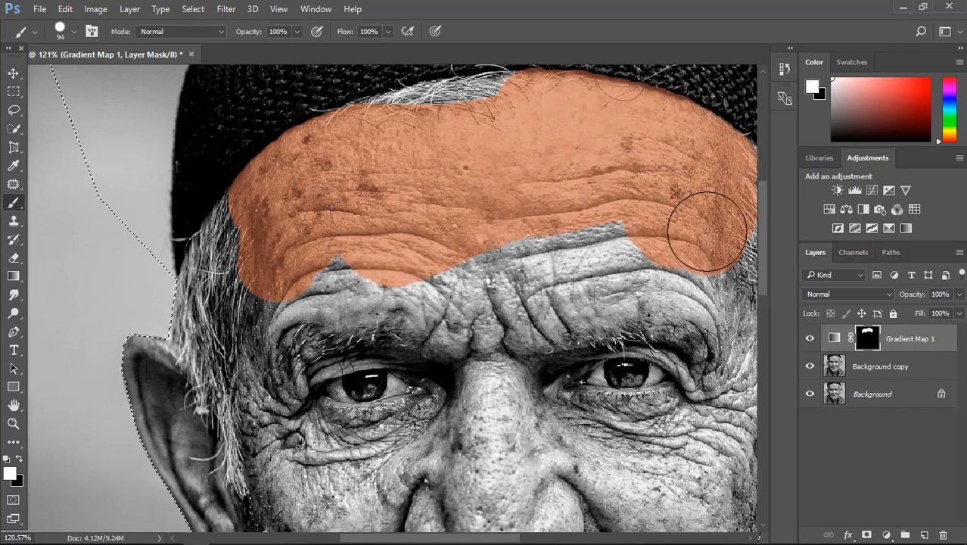
Step: Reduce the brush to 25 px and paint the mask along the man's left temple and the lower forehead
{"action": "scroll", "coordinate": [712, 229], "scroll_direction": "down", "scroll_amount": 3}
{"action": "scroll", "coordinate": [666, 236], "scroll_direction": "up", "scroll_amount": 4}
{"action": "left_click", "coordinate": [663, 246]}
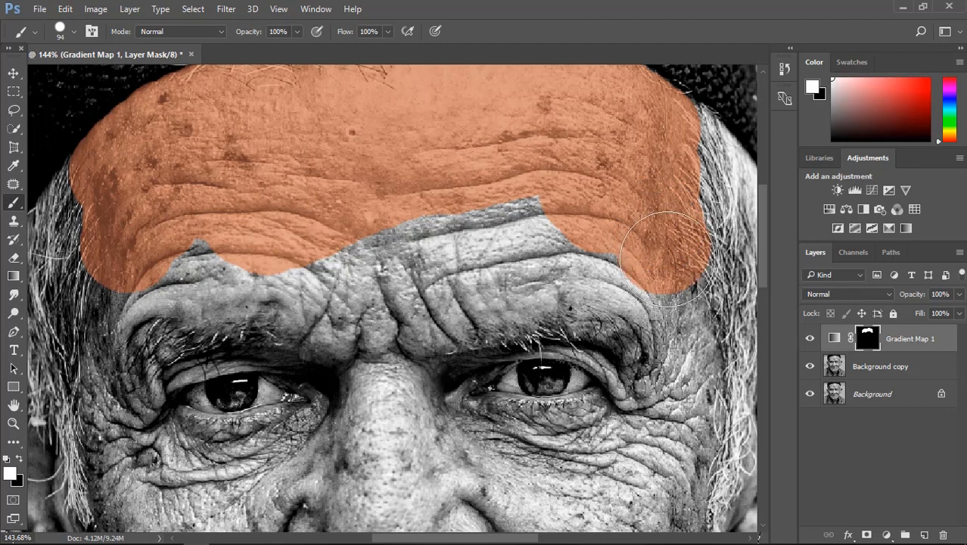
{"action": "right_click", "coordinate": [673, 256]}
{"action": "left_click", "coordinate": [631, 243]}
{"action": "key", "text": "bracketleft"}
{"action": "key", "text": "bracketleft"}
{"action": "key", "text": "bracketleft"}
{"action": "key", "text": "bracketleft"}
{"action": "key", "text": "bracketleft"}
{"action": "key", "text": "bracketleft"}
{"action": "key", "text": "bracketleft"}
{"action": "key", "text": "bracketleft"}
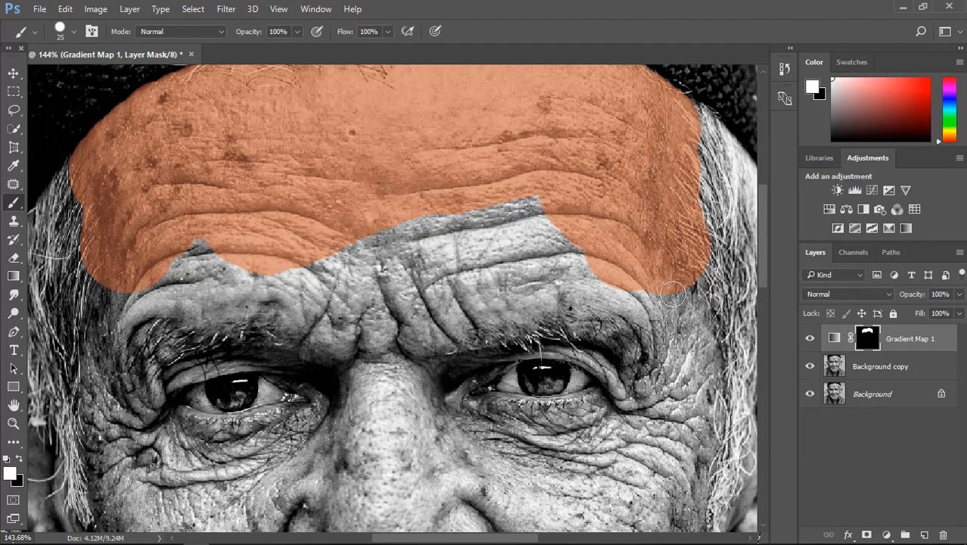
{"action": "left_click_drag", "start_coordinate": [698, 317], "coordinate": [713, 334]}
{"action": "mouse_move", "coordinate": [674, 295]}
{"action": "left_mouse_down"}
{"action": "mouse_move", "coordinate": [616, 335]}
{"action": "mouse_move", "coordinate": [544, 300]}
{"action": "mouse_move", "coordinate": [620, 317]}
{"action": "mouse_move", "coordinate": [642, 295]}
{"action": "mouse_move", "coordinate": [572, 295]}
{"action": "mouse_move", "coordinate": [561, 268]}
{"action": "mouse_move", "coordinate": [538, 311]}
{"action": "mouse_move", "coordinate": [519, 317]}
{"action": "mouse_move", "coordinate": [531, 322]}
{"action": "mouse_move", "coordinate": [440, 353]}
{"action": "mouse_move", "coordinate": [474, 331]}
{"action": "mouse_move", "coordinate": [458, 365]}
{"action": "mouse_move", "coordinate": [493, 356]}
{"action": "mouse_move", "coordinate": [550, 287]}
{"action": "mouse_move", "coordinate": [525, 263]}
{"action": "mouse_move", "coordinate": [548, 233]}
{"action": "left_mouse_up"}
Step: Paint the skin across the brows and down the man's right temple on the mask with a 35 px brush
{"action": "right_click", "coordinate": [526, 267]}
{"action": "left_click_drag", "start_coordinate": [612, 303], "coordinate": [623, 303]}
{"action": "mouse_move", "coordinate": [526, 232]}
{"action": "left_mouse_down"}
{"action": "mouse_move", "coordinate": [478, 230]}
{"action": "mouse_move", "coordinate": [336, 299]}
{"action": "mouse_move", "coordinate": [386, 337]}
{"action": "mouse_move", "coordinate": [295, 322]}
{"action": "mouse_move", "coordinate": [241, 277]}
{"action": "mouse_move", "coordinate": [173, 268]}
{"action": "mouse_move", "coordinate": [169, 281]}
{"action": "mouse_move", "coordinate": [244, 286]}
{"action": "mouse_move", "coordinate": [161, 314]}
{"action": "mouse_move", "coordinate": [114, 356]}
{"action": "mouse_move", "coordinate": [129, 390]}
{"action": "mouse_move", "coordinate": [182, 371]}
{"action": "mouse_move", "coordinate": [172, 362]}
{"action": "mouse_move", "coordinate": [262, 358]}
{"action": "left_mouse_up"}
{"action": "key", "text": "bracketleft"}
{"action": "key", "text": "ctrl+z"}
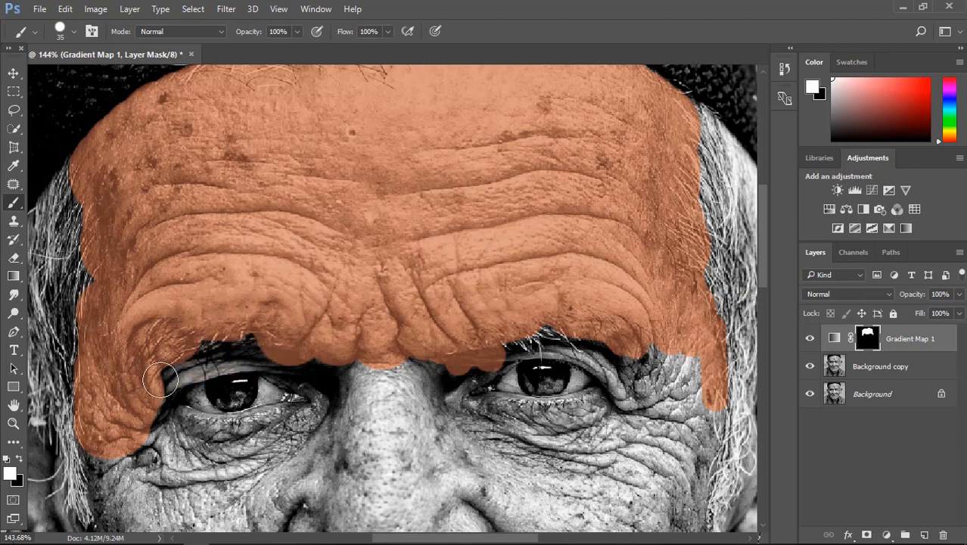
Step: Paint the eyelid and the skin beneath the man's right eye on the mask, leaving the eyeball unpainted
{"action": "left_click_drag", "start_coordinate": [155, 383], "coordinate": [196, 365]}
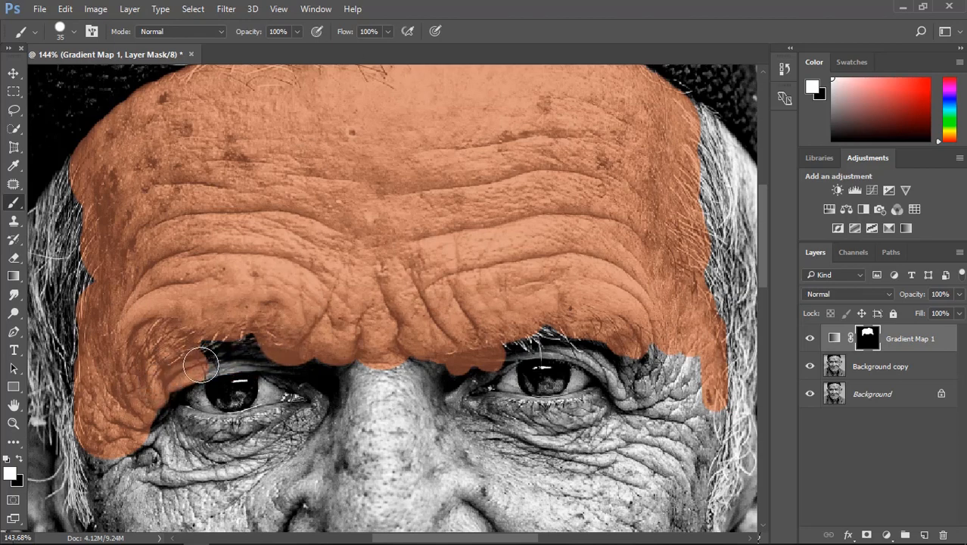
{"action": "key", "text": "ctrl+z"}
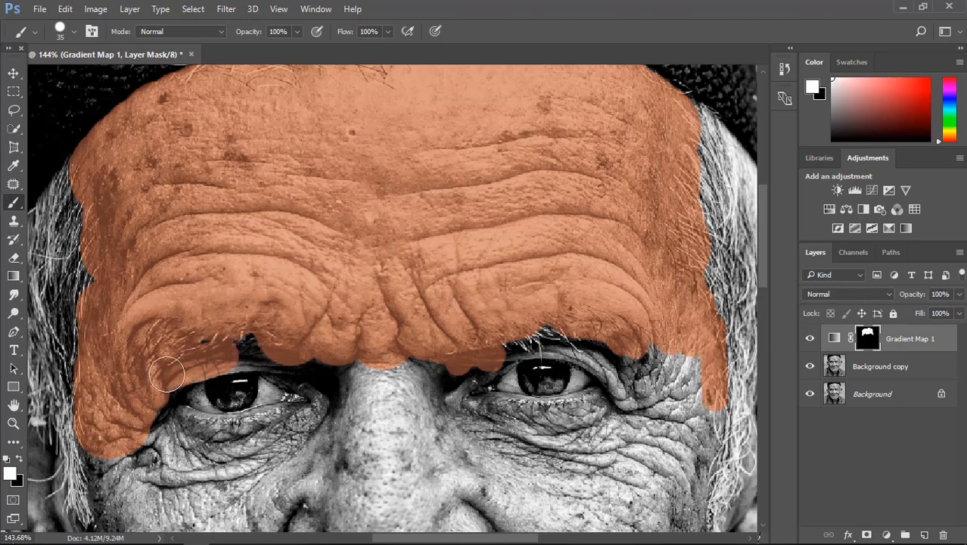
{"action": "mouse_move", "coordinate": [167, 373]}
{"action": "left_mouse_down"}
{"action": "mouse_move", "coordinate": [225, 343]}
{"action": "mouse_move", "coordinate": [220, 358]}
{"action": "mouse_move", "coordinate": [277, 355]}
{"action": "mouse_move", "coordinate": [313, 382]}
{"action": "mouse_move", "coordinate": [269, 360]}
{"action": "mouse_move", "coordinate": [320, 380]}
{"action": "mouse_move", "coordinate": [351, 415]}
{"action": "mouse_move", "coordinate": [296, 405]}
{"action": "mouse_move", "coordinate": [294, 417]}
{"action": "mouse_move", "coordinate": [231, 430]}
{"action": "left_mouse_up"}
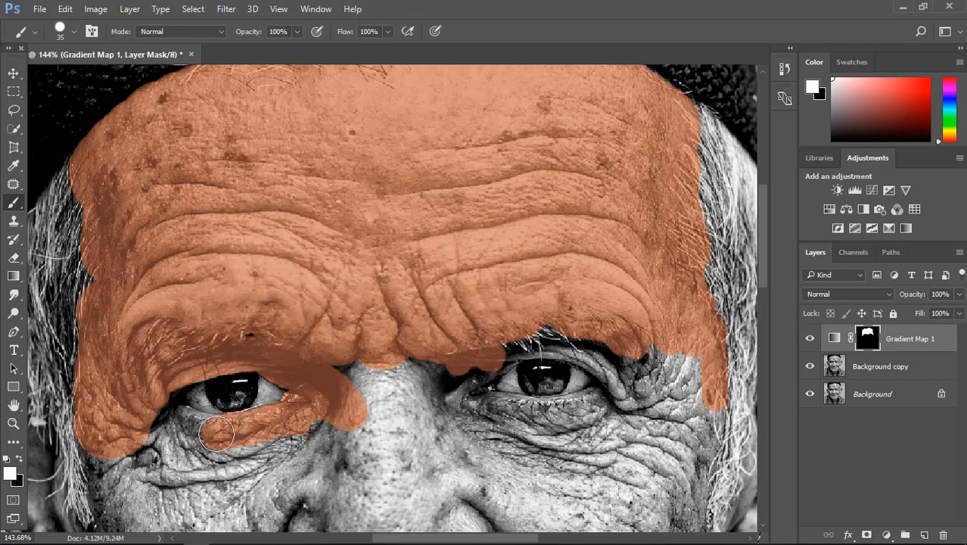
{"action": "scroll", "coordinate": [203, 439], "scroll_direction": "up", "scroll_amount": 3}
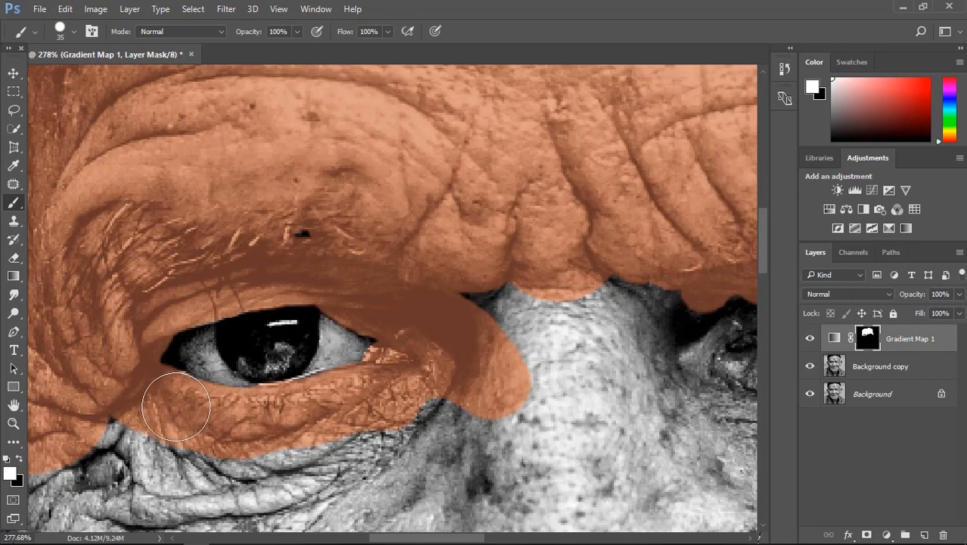
{"action": "mouse_move", "coordinate": [176, 406]}
{"action": "left_mouse_down"}
{"action": "mouse_move", "coordinate": [357, 452]}
{"action": "mouse_move", "coordinate": [475, 276]}
{"action": "mouse_move", "coordinate": [631, 274]}
{"action": "mouse_move", "coordinate": [667, 324]}
{"action": "mouse_move", "coordinate": [701, 314]}
{"action": "left_mouse_up"}
Step: Extend the mask painting over the nose bridge and the skin around the man's left eye, leaving the eyeball unpainted
{"action": "scroll", "coordinate": [598, 330], "scroll_direction": "down", "scroll_amount": 5}
{"action": "mouse_move", "coordinate": [495, 433]}
{"action": "left_mouse_down"}
{"action": "mouse_move", "coordinate": [354, 466]}
{"action": "mouse_move", "coordinate": [488, 430]}
{"action": "mouse_move", "coordinate": [224, 442]}
{"action": "mouse_move", "coordinate": [215, 518]}
{"action": "mouse_move", "coordinate": [147, 371]}
{"action": "mouse_move", "coordinate": [84, 288]}
{"action": "mouse_move", "coordinate": [79, 324]}
{"action": "mouse_move", "coordinate": [108, 385]}
{"action": "mouse_move", "coordinate": [151, 465]}
{"action": "mouse_move", "coordinate": [202, 473]}
{"action": "mouse_move", "coordinate": [197, 506]}
{"action": "left_mouse_up"}
{"action": "scroll", "coordinate": [203, 473], "scroll_direction": "down", "scroll_amount": 3}
{"action": "scroll", "coordinate": [202, 473], "scroll_direction": "down", "scroll_amount": 2}
{"action": "mouse_move", "coordinate": [153, 421]}
{"action": "left_mouse_down"}
{"action": "mouse_move", "coordinate": [230, 405]}
{"action": "mouse_move", "coordinate": [187, 401]}
{"action": "mouse_move", "coordinate": [273, 505]}
{"action": "mouse_move", "coordinate": [287, 433]}
{"action": "mouse_move", "coordinate": [305, 405]}
{"action": "mouse_move", "coordinate": [362, 432]}
{"action": "mouse_move", "coordinate": [390, 431]}
{"action": "mouse_move", "coordinate": [413, 406]}
{"action": "mouse_move", "coordinate": [285, 337]}
{"action": "mouse_move", "coordinate": [417, 323]}
{"action": "mouse_move", "coordinate": [370, 341]}
{"action": "mouse_move", "coordinate": [600, 321]}
{"action": "mouse_move", "coordinate": [630, 243]}
{"action": "mouse_move", "coordinate": [582, 337]}
{"action": "mouse_move", "coordinate": [585, 418]}
{"action": "mouse_move", "coordinate": [604, 427]}
{"action": "mouse_move", "coordinate": [399, 523]}
{"action": "left_mouse_up"}
Step: Enlarge the brush to 150 px and paint the remaining cheeks, nose, mouth area, jaw and ears white within the selection
{"action": "key", "text": "bracketright"}
{"action": "key", "text": "bracketright"}
{"action": "key", "text": "bracketright"}
{"action": "key", "text": "bracketright"}
{"action": "key", "text": "bracketright"}
{"action": "key", "text": "bracketright"}
{"action": "key", "text": "bracketright"}
{"action": "key", "text": "bracketright"}
{"action": "key", "text": "bracketright"}
{"action": "key", "text": "bracketright"}
{"action": "scroll", "coordinate": [399, 523], "scroll_direction": "down", "scroll_amount": 4}
{"action": "scroll", "coordinate": [399, 523], "scroll_direction": "down", "scroll_amount": 7}
{"action": "mouse_move", "coordinate": [371, 405]}
{"action": "left_mouse_down"}
{"action": "mouse_move", "coordinate": [477, 541]}
{"action": "mouse_move", "coordinate": [446, 444]}
{"action": "mouse_move", "coordinate": [463, 428]}
{"action": "mouse_move", "coordinate": [511, 496]}
{"action": "left_mouse_up"}
{"action": "scroll", "coordinate": [464, 429], "scroll_direction": "down", "scroll_amount": 5}
{"action": "scroll", "coordinate": [512, 496], "scroll_direction": "down", "scroll_amount": 2}
{"action": "mouse_move", "coordinate": [511, 496]}
{"action": "left_mouse_down"}
{"action": "mouse_move", "coordinate": [568, 388]}
{"action": "mouse_move", "coordinate": [529, 283]}
{"action": "left_mouse_up"}
{"action": "scroll", "coordinate": [579, 349], "scroll_direction": "up", "scroll_amount": 4}
{"action": "mouse_move", "coordinate": [578, 349]}
{"action": "left_mouse_down"}
{"action": "mouse_move", "coordinate": [523, 258]}
{"action": "mouse_move", "coordinate": [524, 237]}
{"action": "mouse_move", "coordinate": [513, 238]}
{"action": "mouse_move", "coordinate": [602, 241]}
{"action": "mouse_move", "coordinate": [626, 224]}
{"action": "mouse_move", "coordinate": [630, 197]}
{"action": "mouse_move", "coordinate": [671, 186]}
{"action": "mouse_move", "coordinate": [683, 170]}
{"action": "mouse_move", "coordinate": [657, 187]}
{"action": "mouse_move", "coordinate": [638, 175]}
{"action": "mouse_move", "coordinate": [625, 225]}
{"action": "mouse_move", "coordinate": [587, 243]}
{"action": "mouse_move", "coordinate": [543, 249]}
{"action": "mouse_move", "coordinate": [514, 233]}
{"action": "mouse_move", "coordinate": [579, 241]}
{"action": "mouse_move", "coordinate": [532, 299]}
{"action": "mouse_move", "coordinate": [680, 223]}
{"action": "mouse_move", "coordinate": [719, 141]}
{"action": "mouse_move", "coordinate": [698, 203]}
{"action": "left_mouse_up"}
{"action": "key", "text": "ctrl+z"}
{"action": "scroll", "coordinate": [635, 270], "scroll_direction": "up", "scroll_amount": 10}
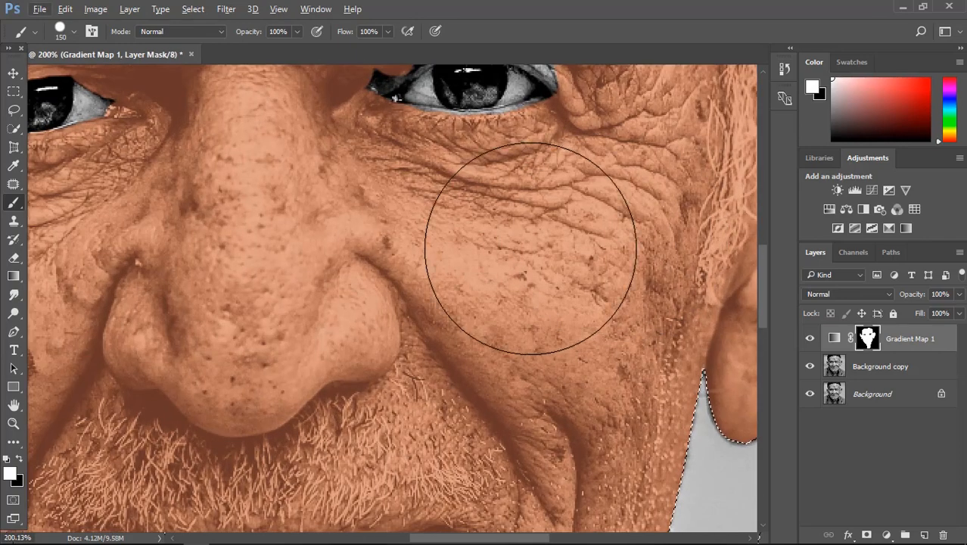
Step: Reduce the brush to 40 px and paint the eyelid and inner corner skin around the man's left eye white on the mask
{"action": "scroll", "coordinate": [531, 248], "scroll_direction": "up", "scroll_amount": 3}
{"action": "scroll", "coordinate": [522, 271], "scroll_direction": "up", "scroll_amount": 5}
{"action": "key", "text": "bracketleft"}
{"action": "key", "text": "bracketleft"}
{"action": "key", "text": "bracketleft"}
{"action": "key", "text": "bracketleft"}
{"action": "key", "text": "bracketleft"}
{"action": "key", "text": "bracketleft"}
{"action": "key", "text": "bracketleft"}
{"action": "key", "text": "bracketleft"}
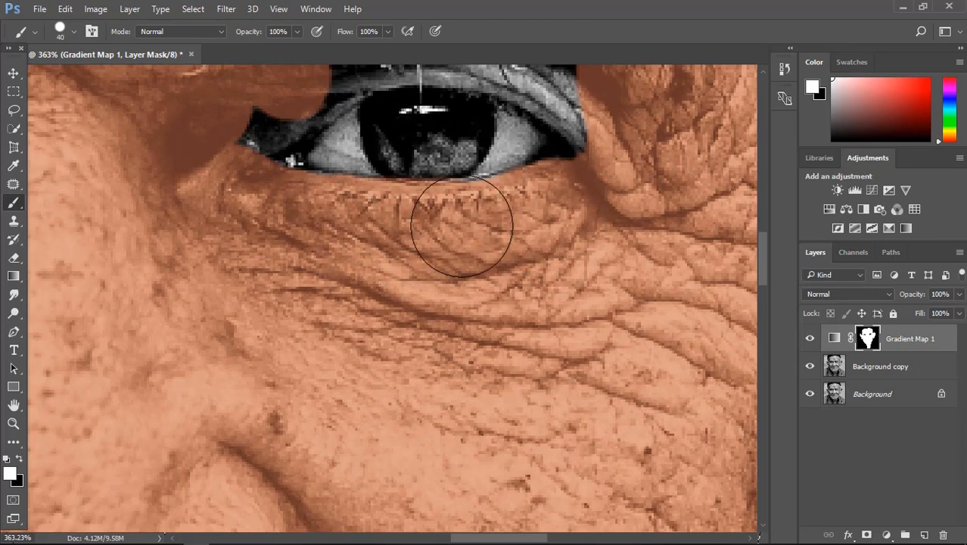
{"action": "left_click", "coordinate": [252, 124]}
{"action": "mouse_move", "coordinate": [297, 82]}
{"action": "left_mouse_down"}
{"action": "mouse_move", "coordinate": [392, 40]}
{"action": "mouse_move", "coordinate": [486, 40]}
{"action": "mouse_move", "coordinate": [565, 72]}
{"action": "mouse_move", "coordinate": [644, 130]}
{"action": "mouse_move", "coordinate": [582, 99]}
{"action": "mouse_move", "coordinate": [608, 130]}
{"action": "left_mouse_up"}
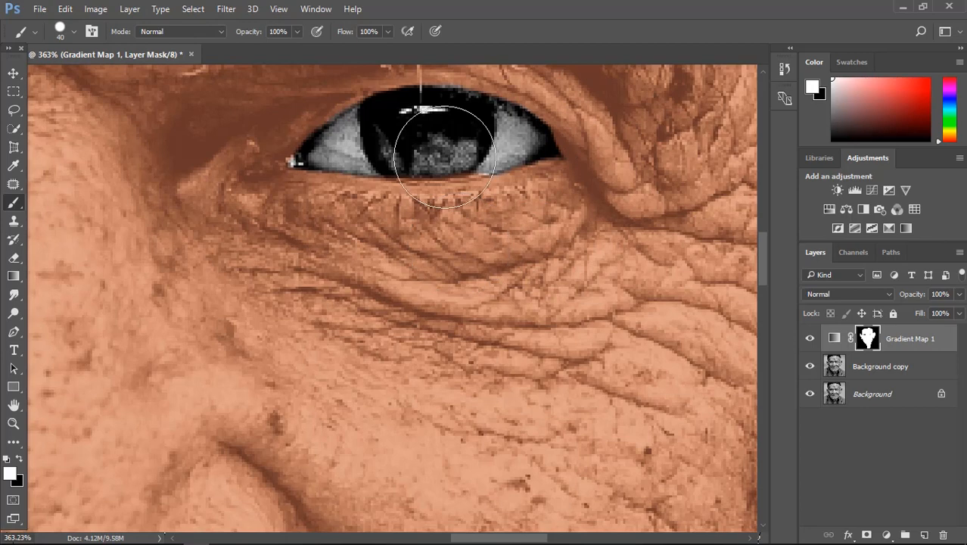
Step: Paint the lower irises of both eyes white on the mask with a 15 px brush
{"action": "key", "text": "bracketleft"}
{"action": "mouse_move", "coordinate": [427, 149]}
{"action": "left_mouse_down"}
{"action": "mouse_move", "coordinate": [395, 151]}
{"action": "mouse_move", "coordinate": [437, 163]}
{"action": "left_mouse_up"}
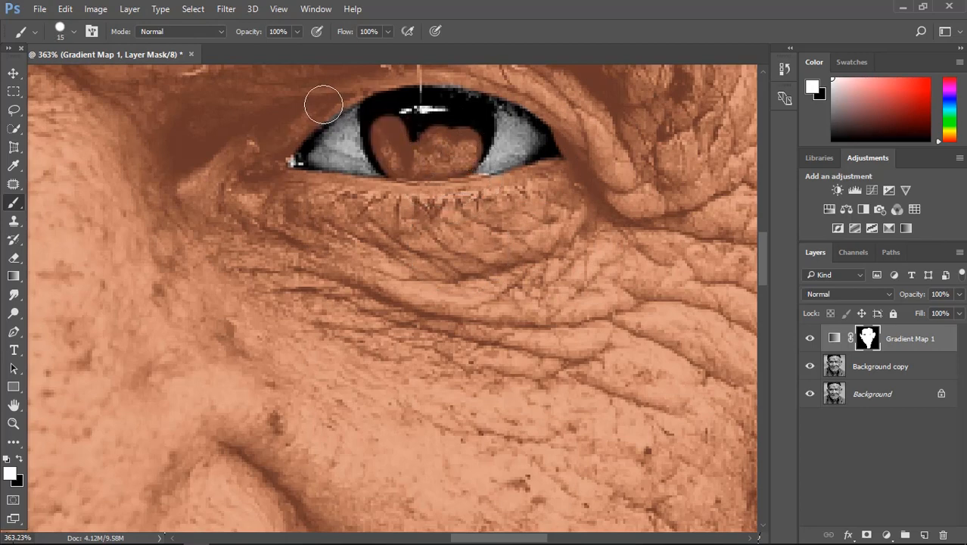
{"action": "scroll", "coordinate": [507, 159], "scroll_direction": "down", "scroll_amount": 5}
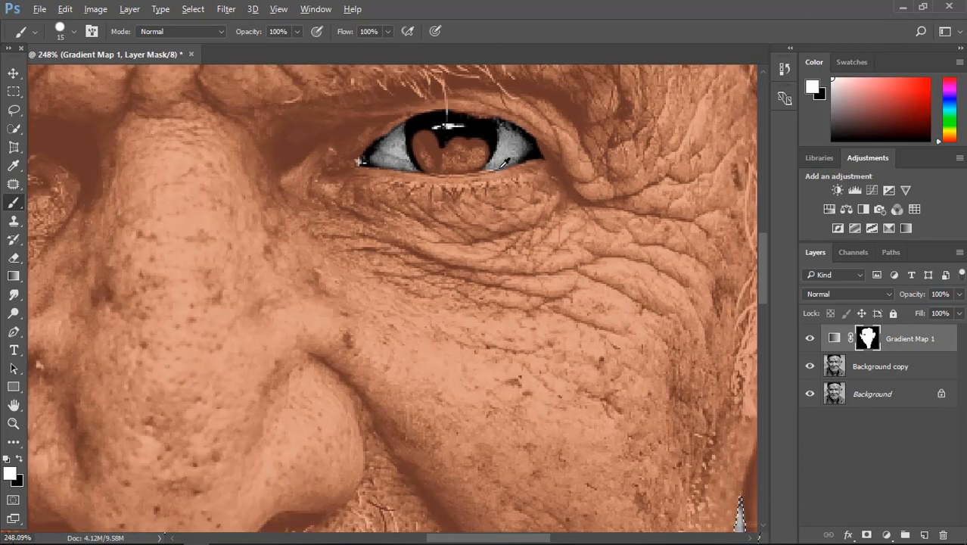
{"action": "scroll", "coordinate": [236, 220], "scroll_direction": "up", "scroll_amount": 7}
{"action": "mouse_move", "coordinate": [273, 112]}
{"action": "left_mouse_down"}
{"action": "mouse_move", "coordinate": [299, 144]}
{"action": "mouse_move", "coordinate": [321, 106]}
{"action": "mouse_move", "coordinate": [324, 134]}
{"action": "left_mouse_up"}
{"action": "scroll", "coordinate": [351, 185], "scroll_direction": "down", "scroll_amount": 1}
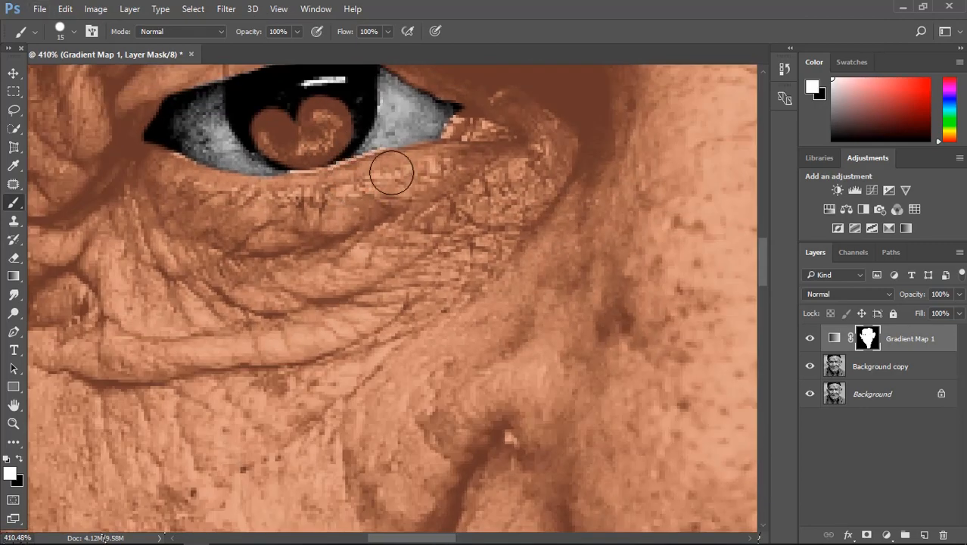
{"action": "scroll", "coordinate": [391, 172], "scroll_direction": "down", "scroll_amount": 2}
{"action": "scroll", "coordinate": [325, 98], "scroll_direction": "up", "scroll_amount": 4}
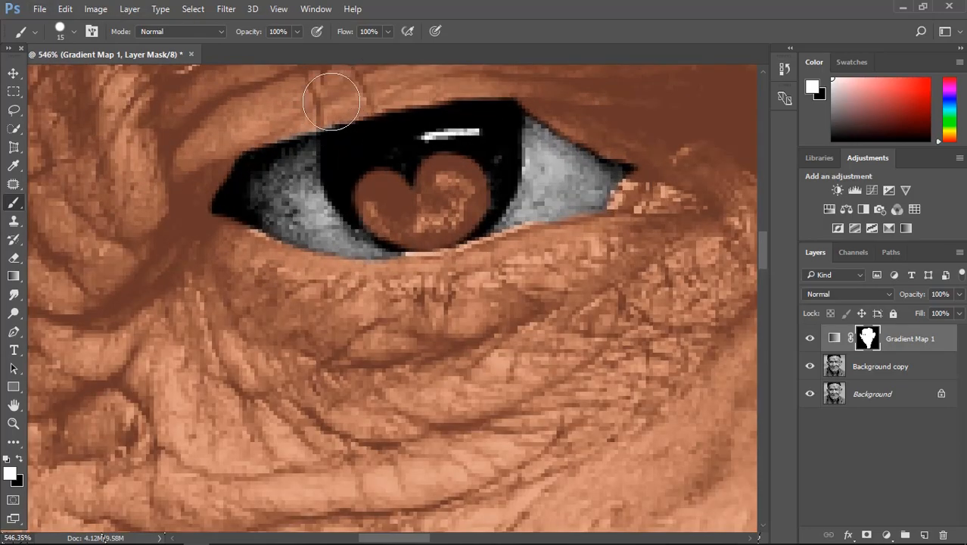
{"action": "scroll", "coordinate": [284, 115], "scroll_direction": "down", "scroll_amount": 6}
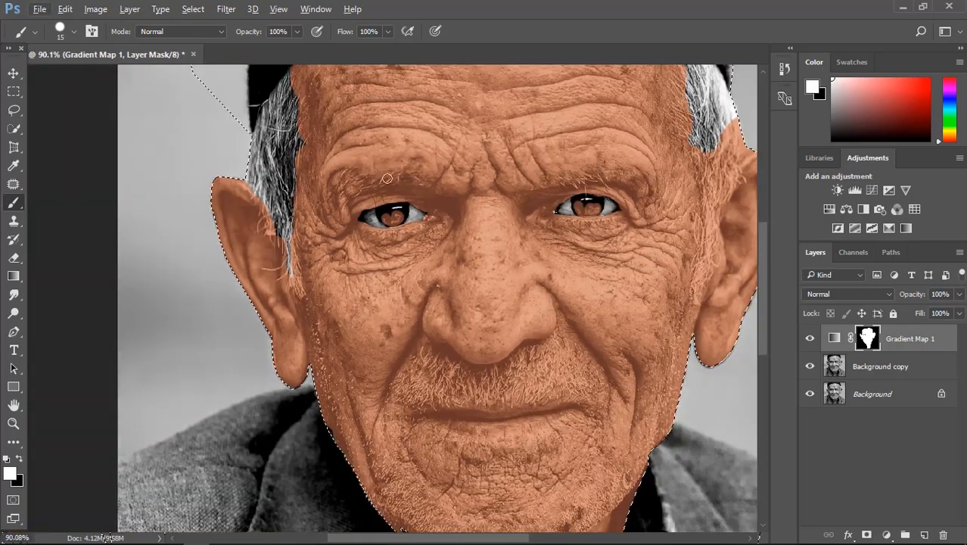
{"action": "scroll", "coordinate": [539, 223], "scroll_direction": "up", "scroll_amount": 4}
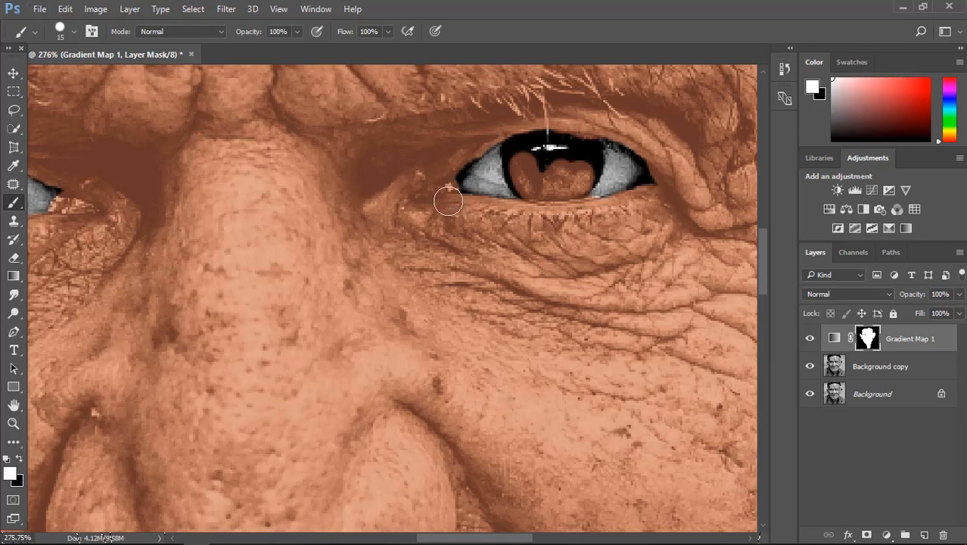
{"action": "scroll", "coordinate": [509, 218], "scroll_direction": "down", "scroll_amount": 5}
Step: Swap to black and mask out the hair above the man's left ear with 70 px and 45 px brushes
{"action": "key", "text": "x"}
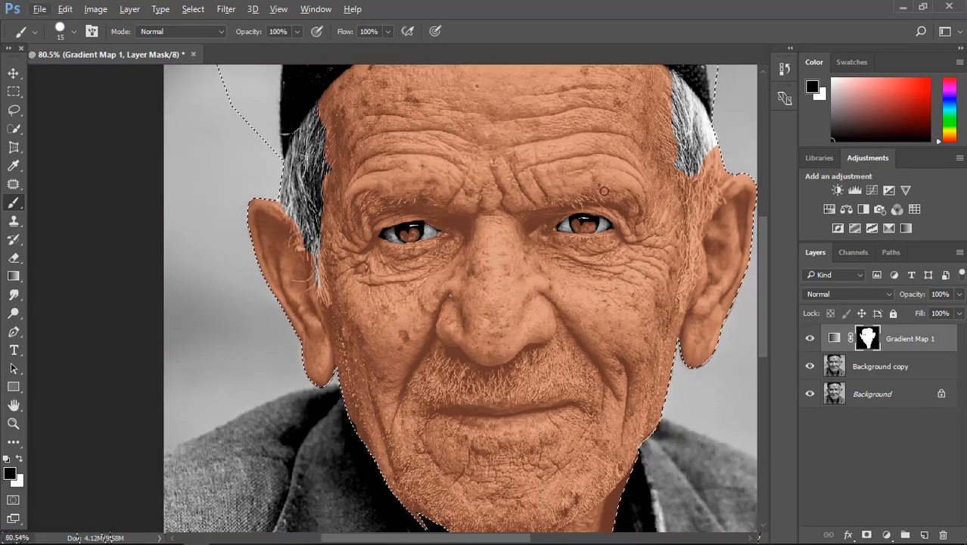
{"action": "right_click", "coordinate": [696, 172]}
{"action": "left_click", "coordinate": [697, 175]}
{"action": "key", "text": "bracketright"}
{"action": "key", "text": "bracketright"}
{"action": "key", "text": "bracketright"}
{"action": "key", "text": "bracketright"}
{"action": "key", "text": "bracketright"}
{"action": "key", "text": "bracketright"}
{"action": "key", "text": "bracketright"}
{"action": "key", "text": "bracketright"}
{"action": "key", "text": "bracketright"}
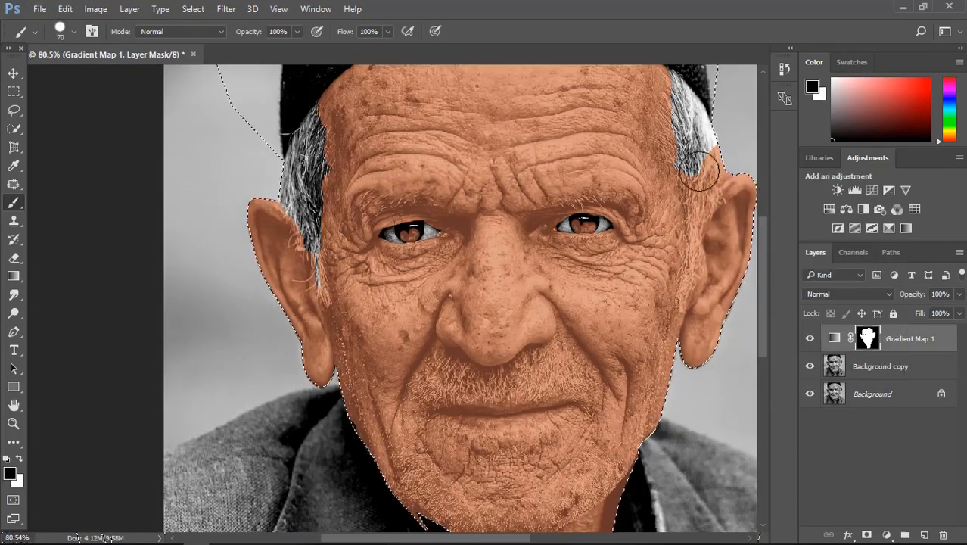
{"action": "left_click", "coordinate": [704, 173]}
{"action": "key", "text": "bracketleft"}
{"action": "key", "text": "bracketleft"}
{"action": "key", "text": "bracketleft"}
{"action": "left_click_drag", "start_coordinate": [712, 153], "coordinate": [724, 166]}
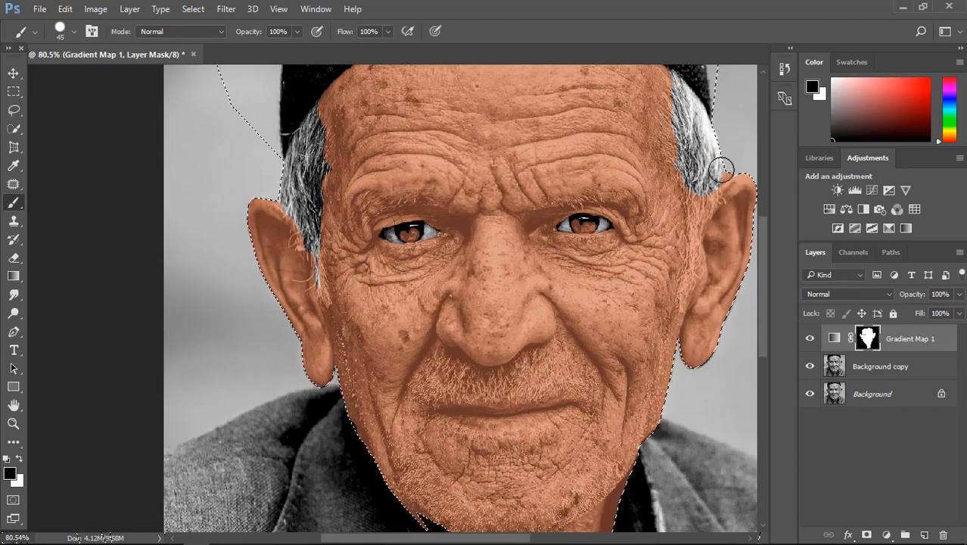
Step: Mask out the sideburn in front of the man's left ear with a 20 px black brush
{"action": "scroll", "coordinate": [685, 201], "scroll_direction": "up", "scroll_amount": 4}
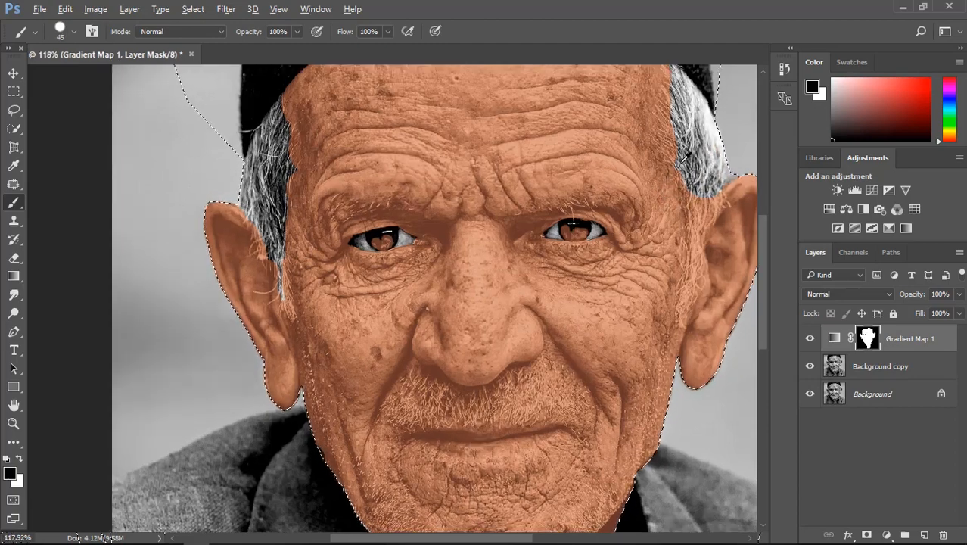
{"action": "scroll", "coordinate": [705, 230], "scroll_direction": "down", "scroll_amount": 2}
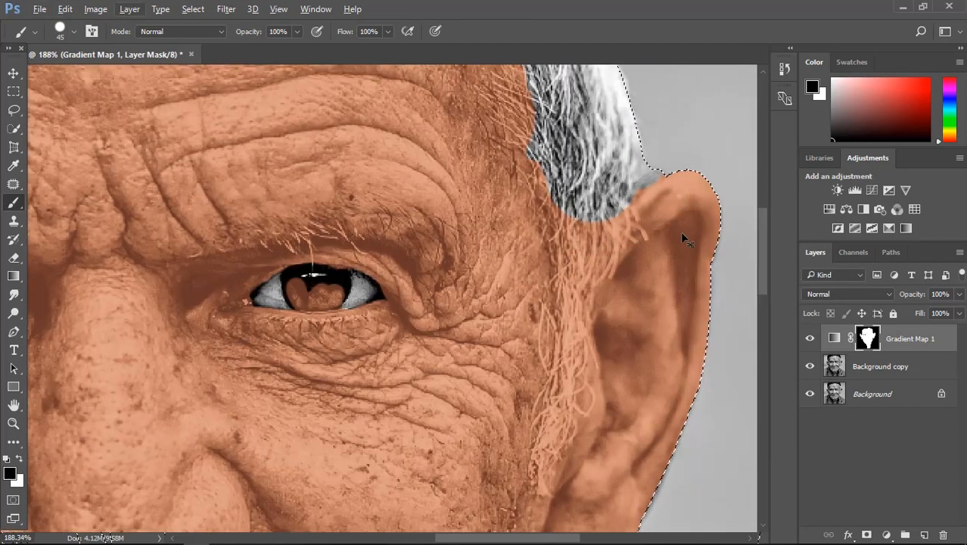
{"action": "scroll", "coordinate": [632, 210], "scroll_direction": "up", "scroll_amount": 5}
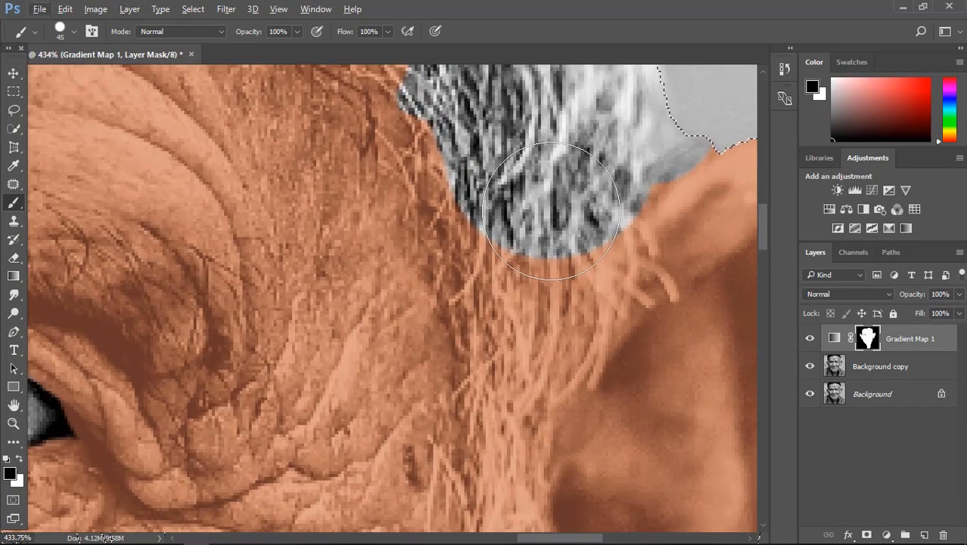
{"action": "key", "text": "bracketleft"}
{"action": "key", "text": "bracketleft"}
{"action": "key", "text": "bracketleft"}
{"action": "mouse_move", "coordinate": [529, 227]}
{"action": "left_mouse_down"}
{"action": "mouse_move", "coordinate": [535, 318]}
{"action": "mouse_move", "coordinate": [562, 259]}
{"action": "left_mouse_up"}
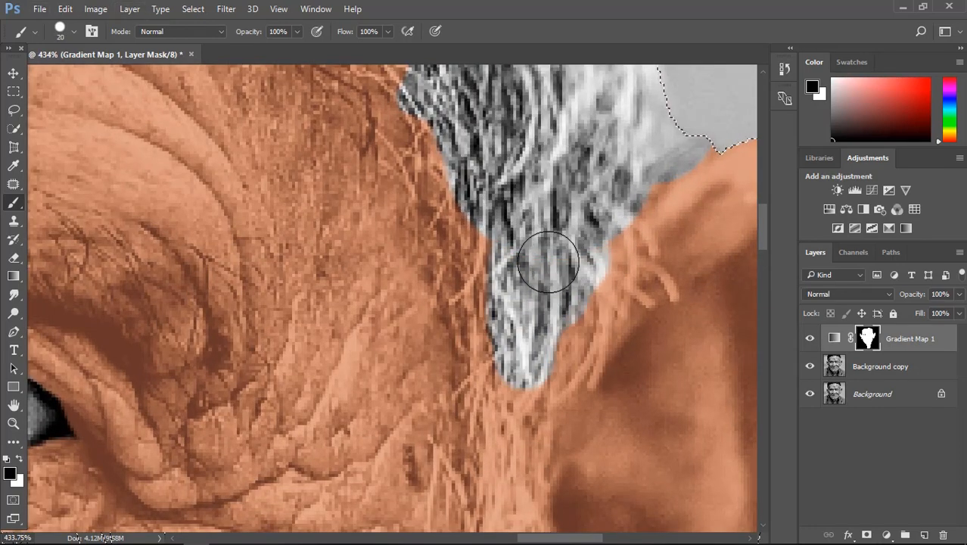
{"action": "scroll", "coordinate": [548, 262], "scroll_direction": "down", "scroll_amount": 4}
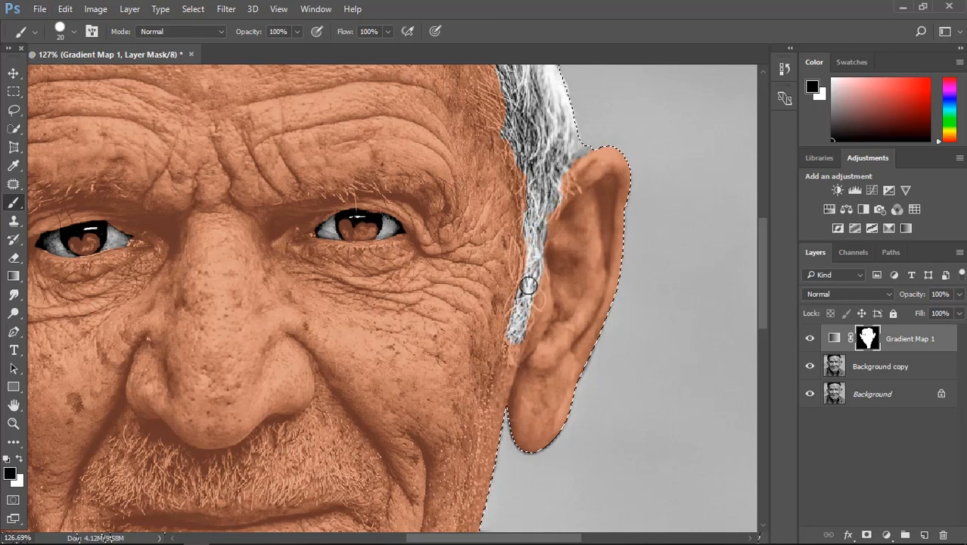
{"action": "scroll", "coordinate": [505, 79], "scroll_direction": "up", "scroll_amount": 5}
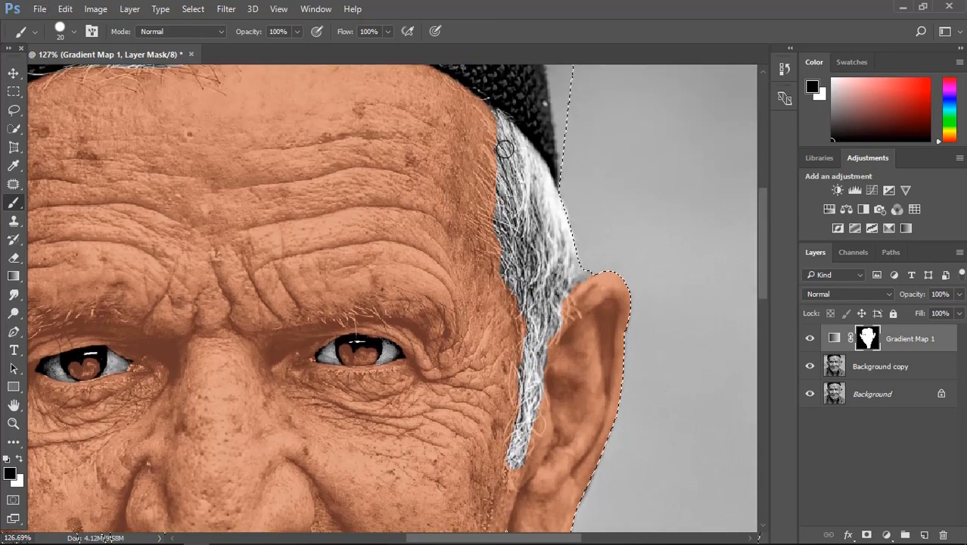
{"action": "scroll", "coordinate": [521, 304], "scroll_direction": "right", "scroll_amount": 2}
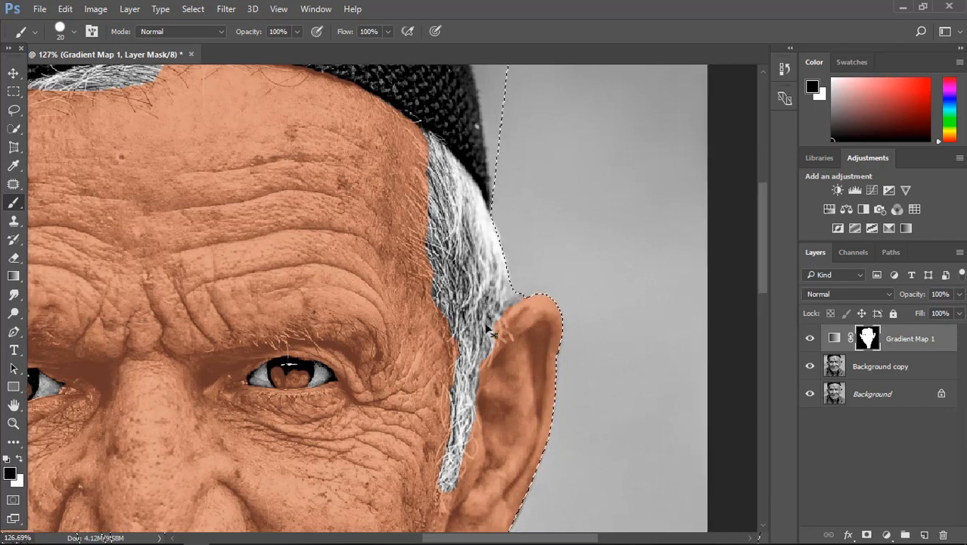
Step: Mask out the sideburn and stray hair beside the man's right ear with a 9 px black brush
{"action": "scroll", "coordinate": [279, 362], "scroll_direction": "left", "scroll_amount": 10}
{"action": "scroll", "coordinate": [186, 378], "scroll_direction": "down", "scroll_amount": 5}
{"action": "scroll", "coordinate": [251, 377], "scroll_direction": "up", "scroll_amount": 3}
{"action": "scroll", "coordinate": [254, 371], "scroll_direction": "up", "scroll_amount": 1}
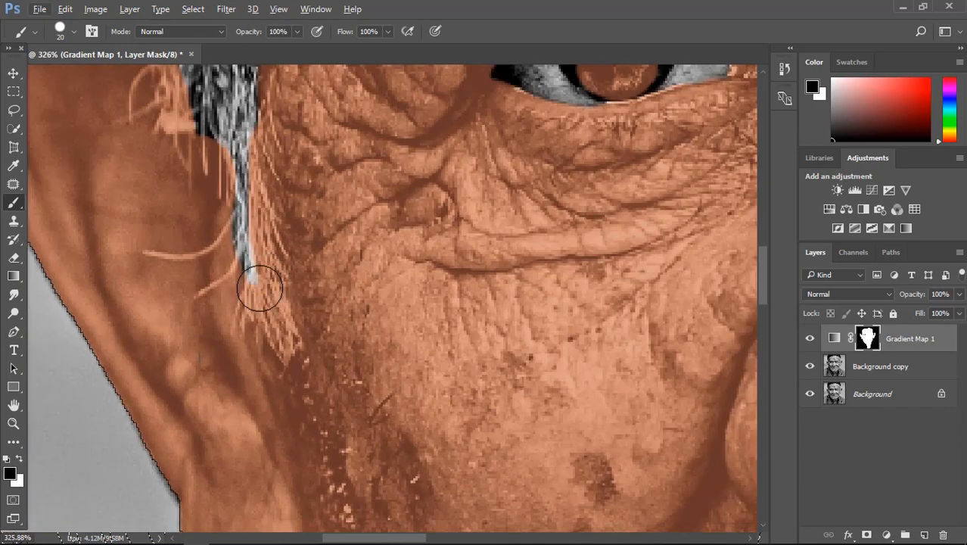
{"action": "key", "text": "bracketleft"}
{"action": "key", "text": "bracketleft"}
{"action": "left_click_drag", "start_coordinate": [256, 283], "coordinate": [267, 307]}
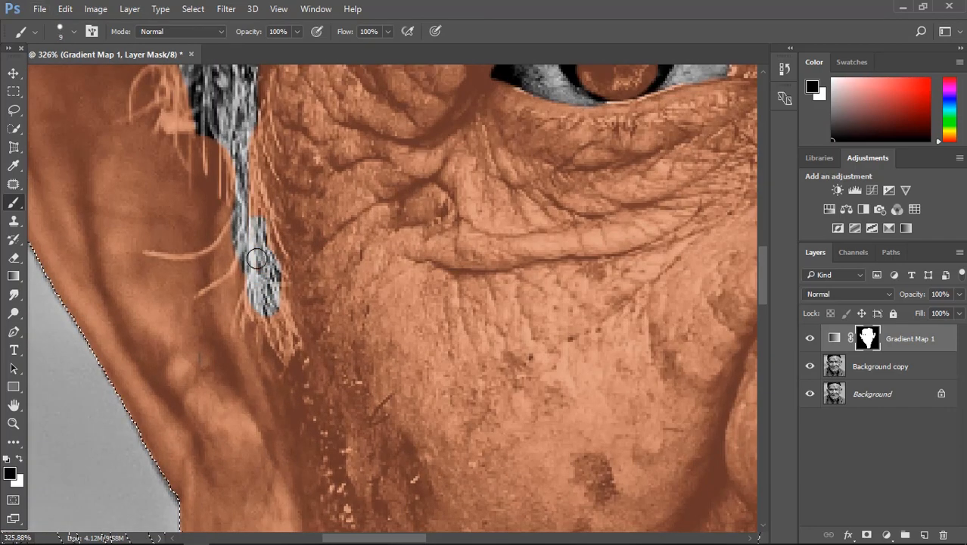
{"action": "left_click_drag", "start_coordinate": [193, 119], "coordinate": [180, 81]}
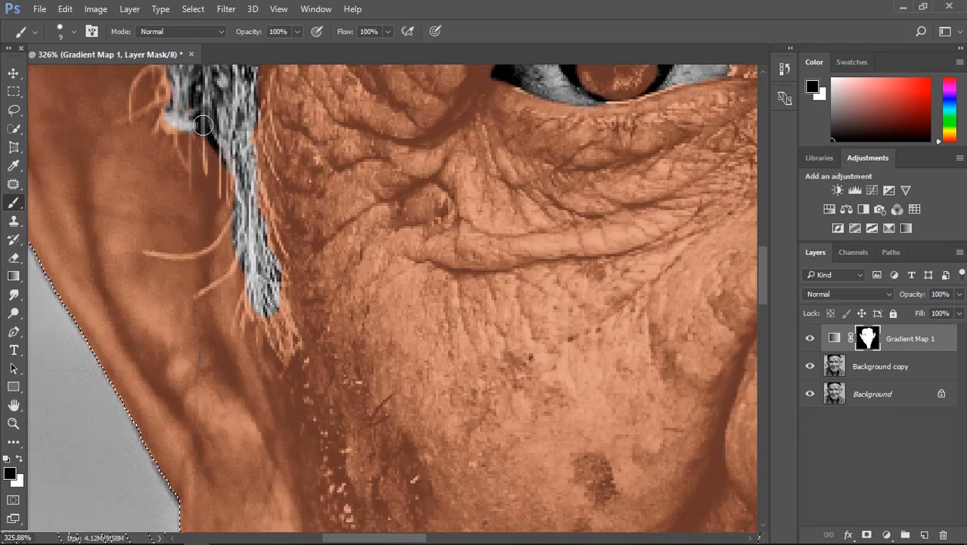
{"action": "scroll", "coordinate": [203, 125], "scroll_direction": "down", "scroll_amount": 2}
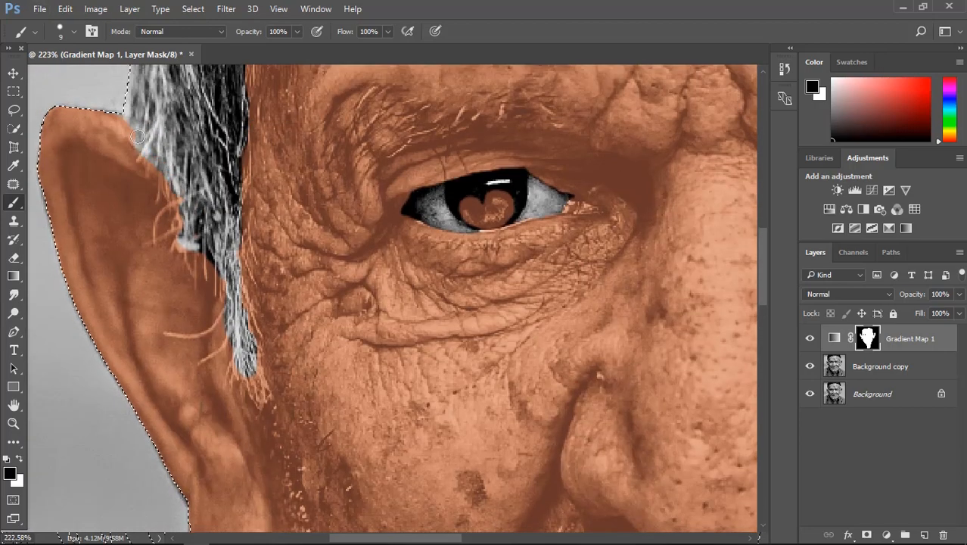
Step: Set the Gradient Map 1 layer's blending mode to Soft Light and clear the pen-path selection
{"action": "scroll", "coordinate": [139, 136], "scroll_direction": "down", "scroll_amount": 4}
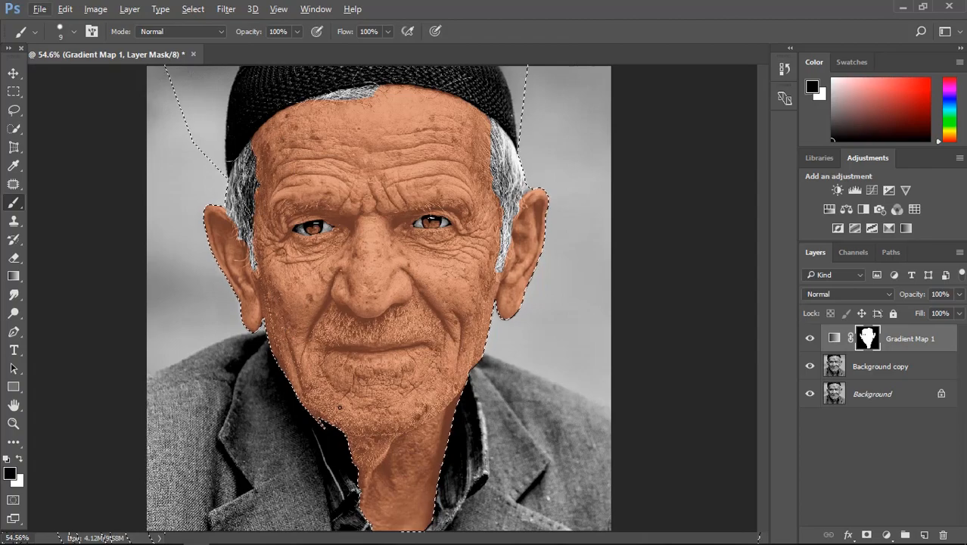
{"action": "scroll", "coordinate": [340, 407], "scroll_direction": "down", "scroll_amount": 5}
{"action": "scroll", "coordinate": [372, 175], "scroll_direction": "up", "scroll_amount": 10}
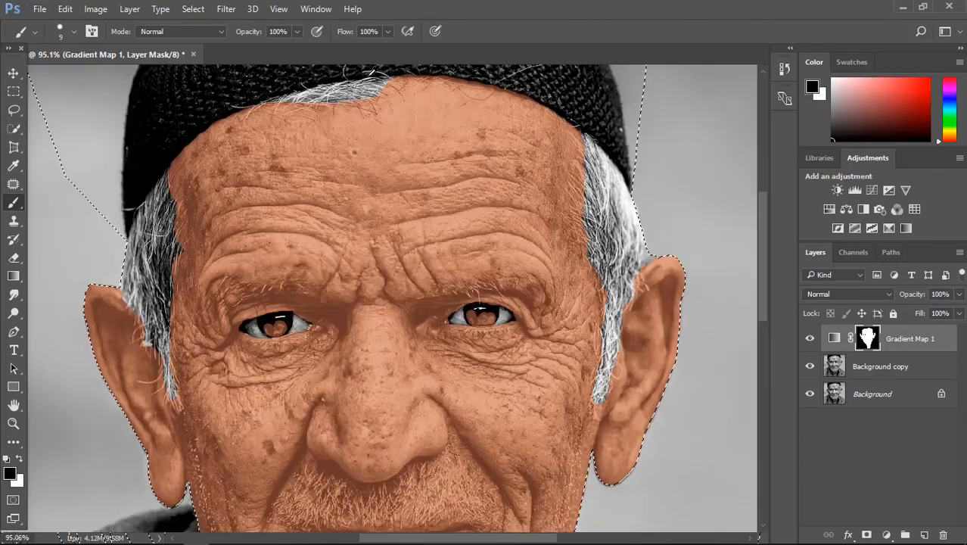
{"action": "scroll", "coordinate": [421, 79], "scroll_direction": "up", "scroll_amount": 3}
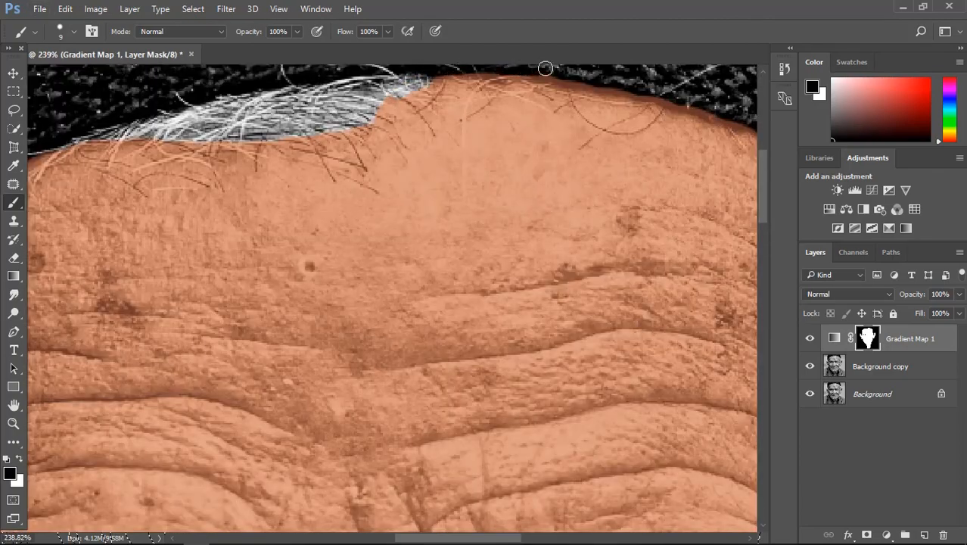
{"action": "scroll", "coordinate": [465, 196], "scroll_direction": "down", "scroll_amount": 5}
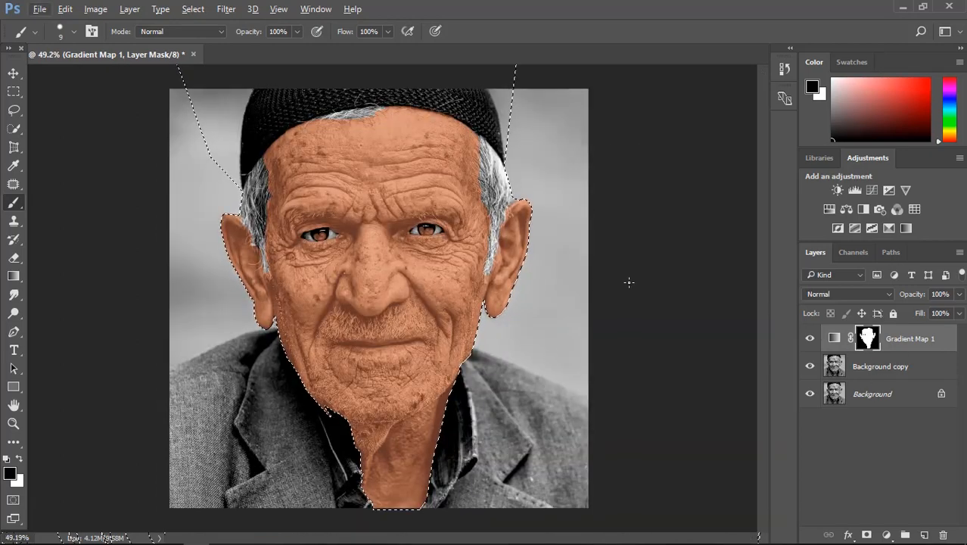
{"action": "left_click", "coordinate": [887, 293]}
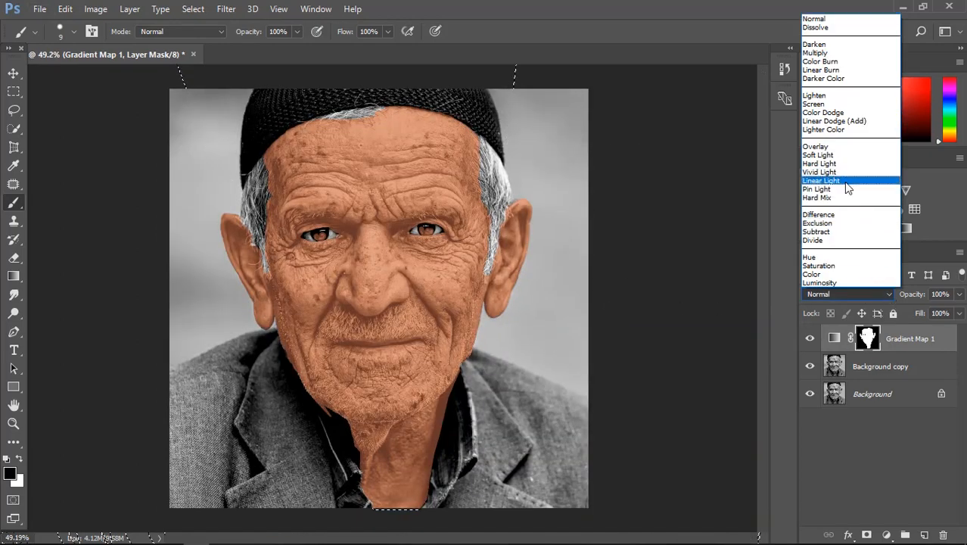
{"action": "left_click", "coordinate": [838, 155]}
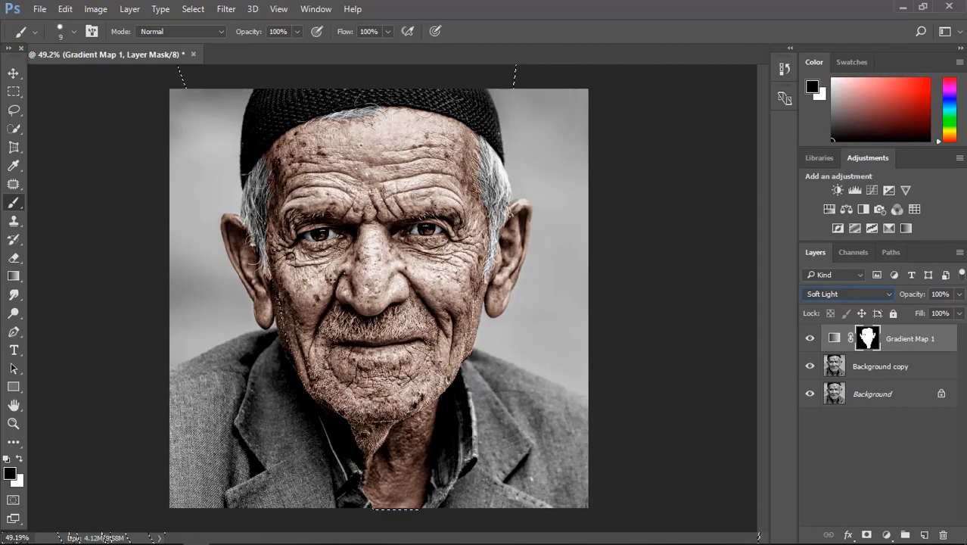
{"action": "left_click", "coordinate": [13, 72]}
{"action": "scroll", "coordinate": [151, 242], "scroll_direction": "up", "scroll_amount": 3}
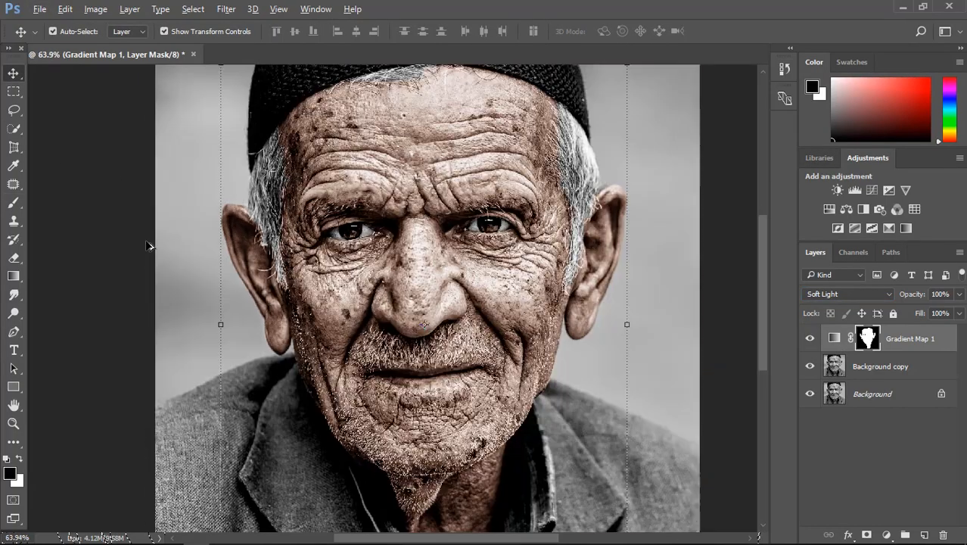
{"action": "scroll", "coordinate": [151, 242], "scroll_direction": "down", "scroll_amount": 4}
{"action": "left_click", "coordinate": [878, 366]}
{"action": "scroll", "coordinate": [507, 337], "scroll_direction": "up", "scroll_amount": 5}
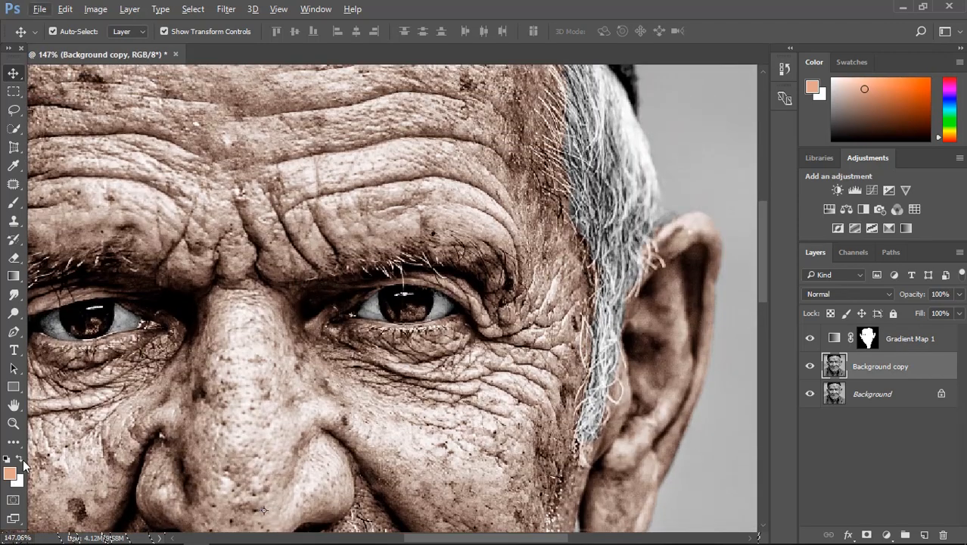
{"action": "left_click", "coordinate": [12, 474]}
{"action": "left_click", "coordinate": [851, 189]}
{"action": "left_click", "coordinate": [868, 337]}
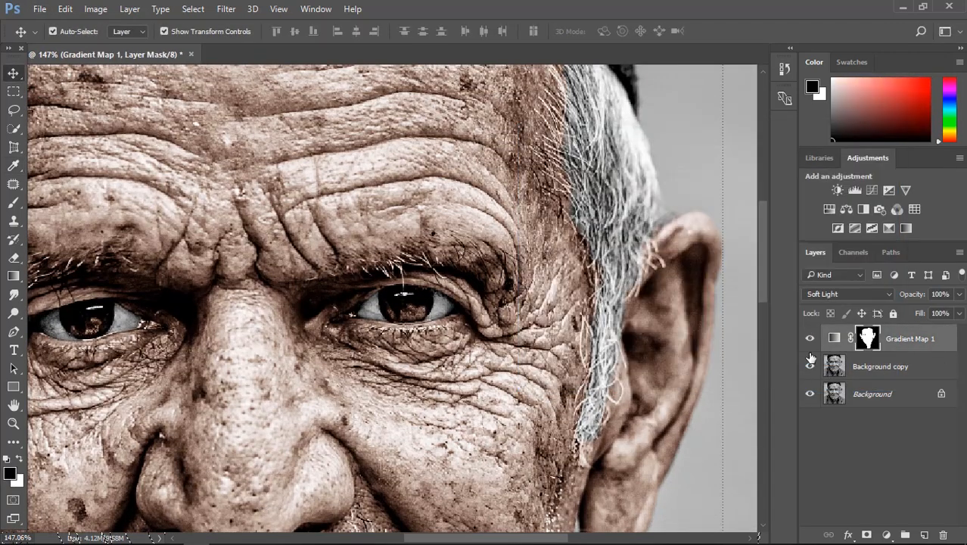
Step: Set up a 31 px brush at 35% opacity for painting on the gradient map's mask around the hairline
{"action": "left_click", "coordinate": [14, 202]}
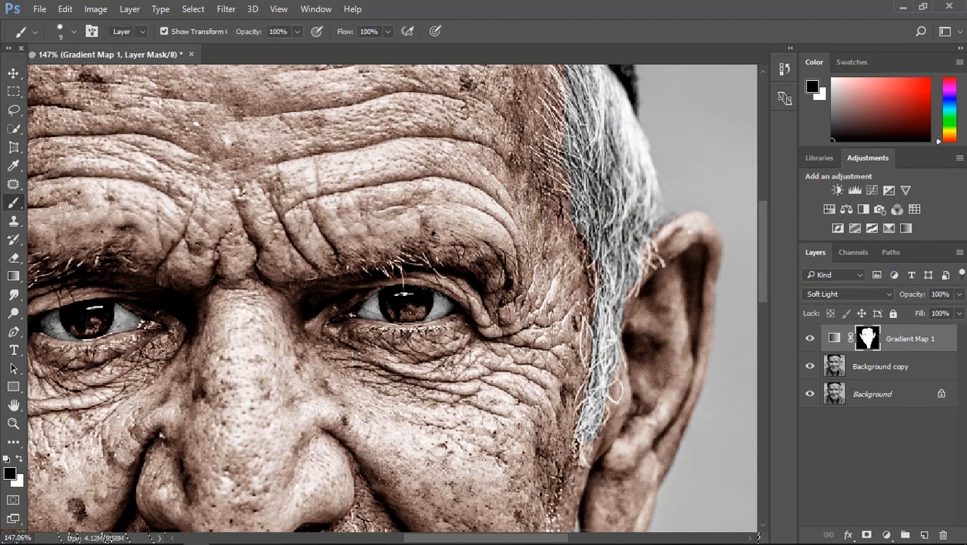
{"action": "right_click", "coordinate": [577, 223]}
{"action": "left_click_drag", "start_coordinate": [664, 253], "coordinate": [666, 253]}
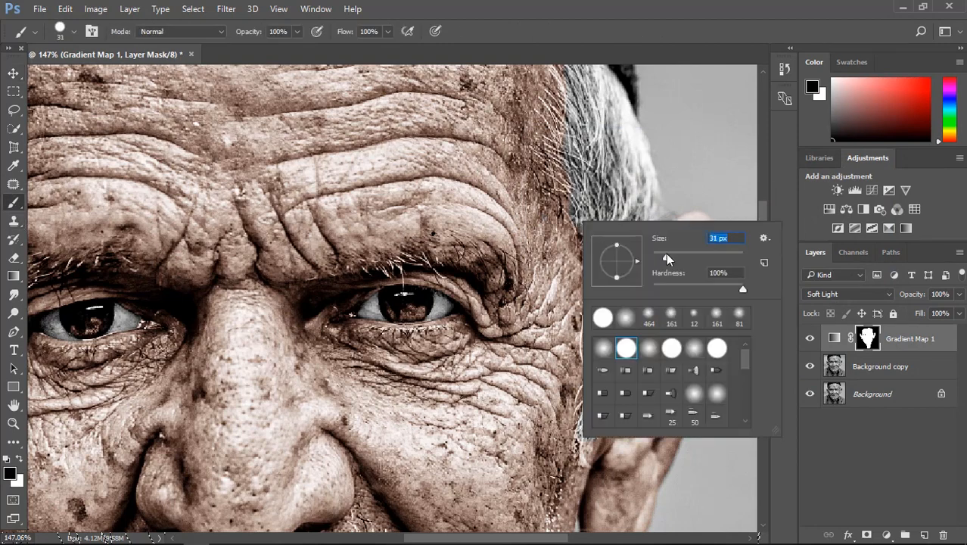
{"action": "left_click", "coordinate": [295, 32]}
{"action": "scroll", "coordinate": [605, 214], "scroll_direction": "up", "scroll_amount": 6}
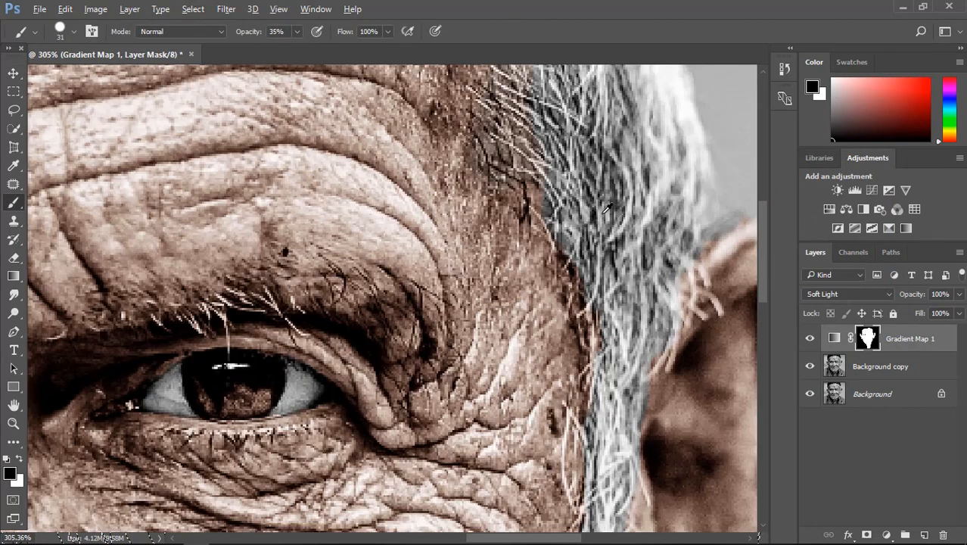
{"action": "scroll", "coordinate": [605, 215], "scroll_direction": "down", "scroll_amount": 12}
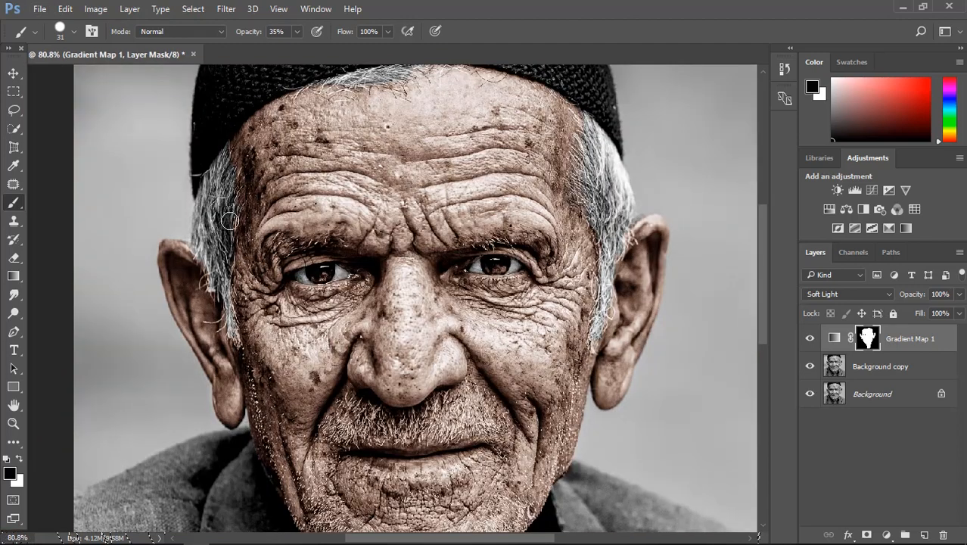
Step: Partly mask the skin tint out of the moustache on the gradient map with the 31 px brush at 10% opacity
{"action": "scroll", "coordinate": [240, 277], "scroll_direction": "down", "scroll_amount": 1}
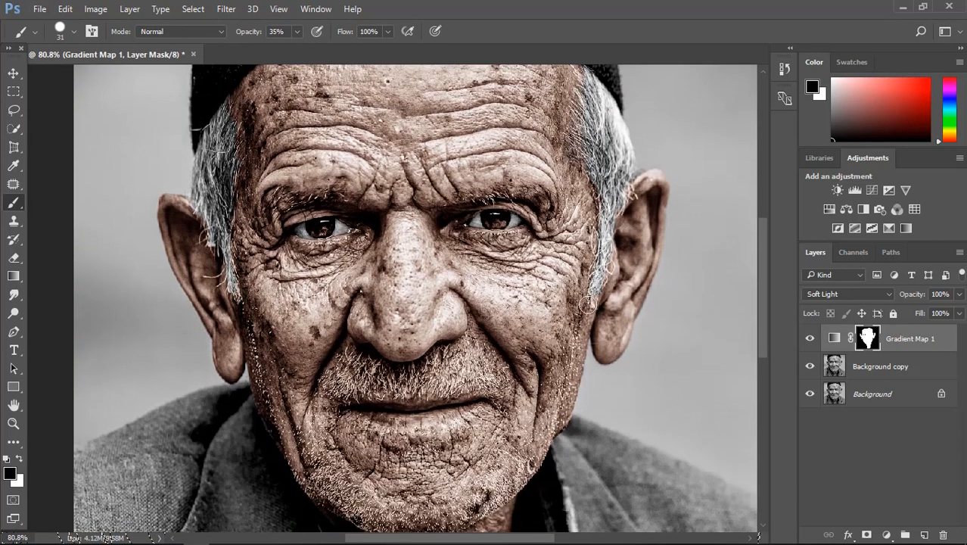
{"action": "scroll", "coordinate": [598, 189], "scroll_direction": "down", "scroll_amount": 2}
{"action": "scroll", "coordinate": [399, 358], "scroll_direction": "up", "scroll_amount": 4}
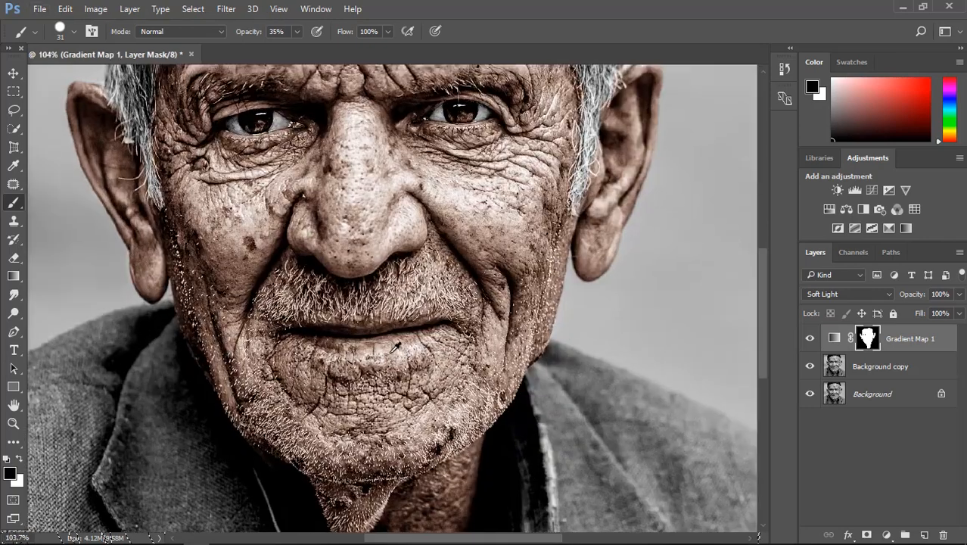
{"action": "scroll", "coordinate": [264, 183], "scroll_direction": "down", "scroll_amount": 1}
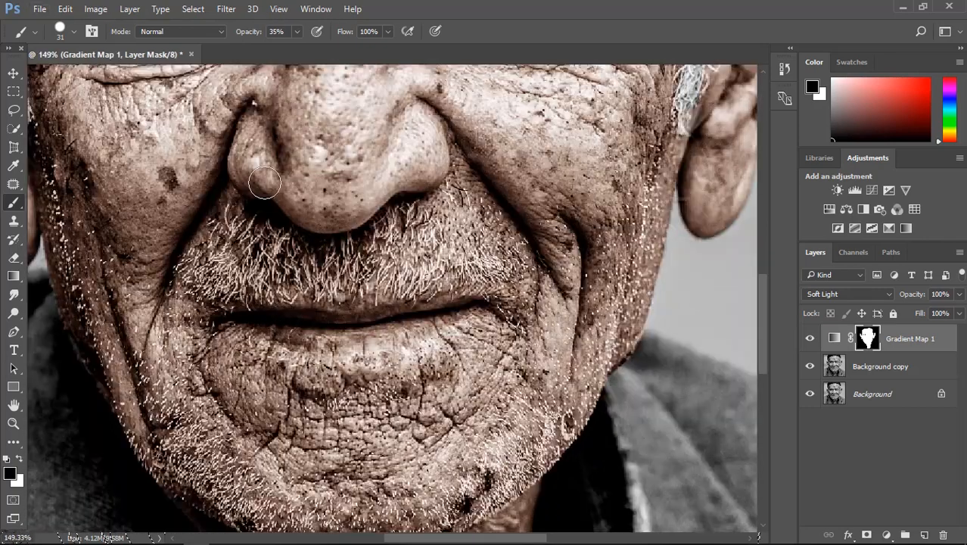
{"action": "left_click", "coordinate": [236, 239]}
{"action": "scroll", "coordinate": [279, 250], "scroll_direction": "down", "scroll_amount": 12}
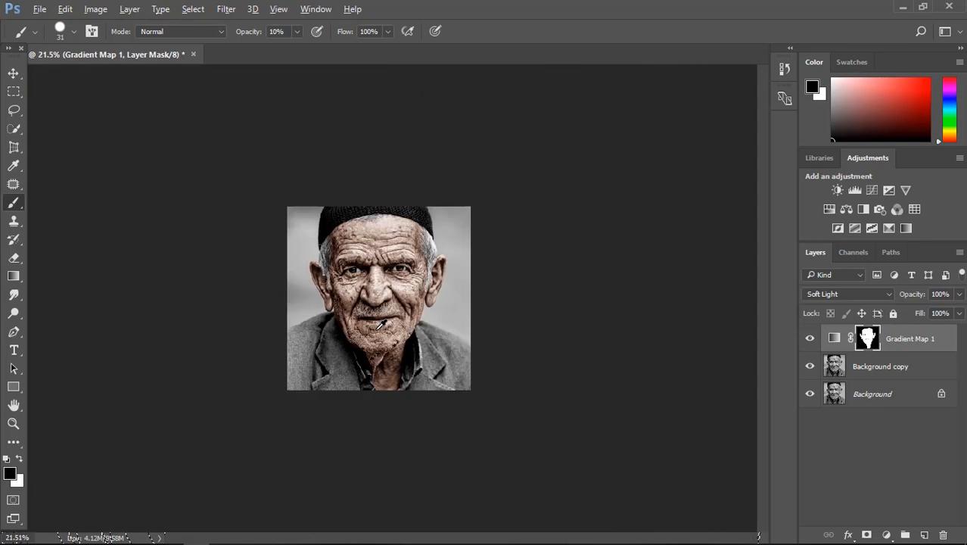
{"action": "scroll", "coordinate": [275, 364], "scroll_direction": "up", "scroll_amount": 4}
{"action": "scroll", "coordinate": [275, 365], "scroll_direction": "up", "scroll_amount": 6}
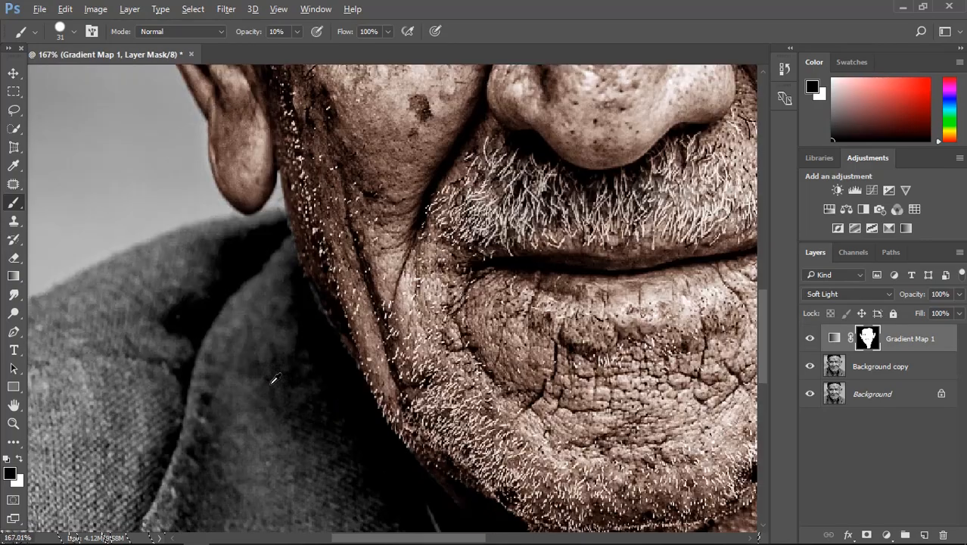
Step: On the Background copy layer, trace a pen path along the jacket shoulder below the man's right ear and down the collar beside his neck
{"action": "left_click", "coordinate": [871, 366]}
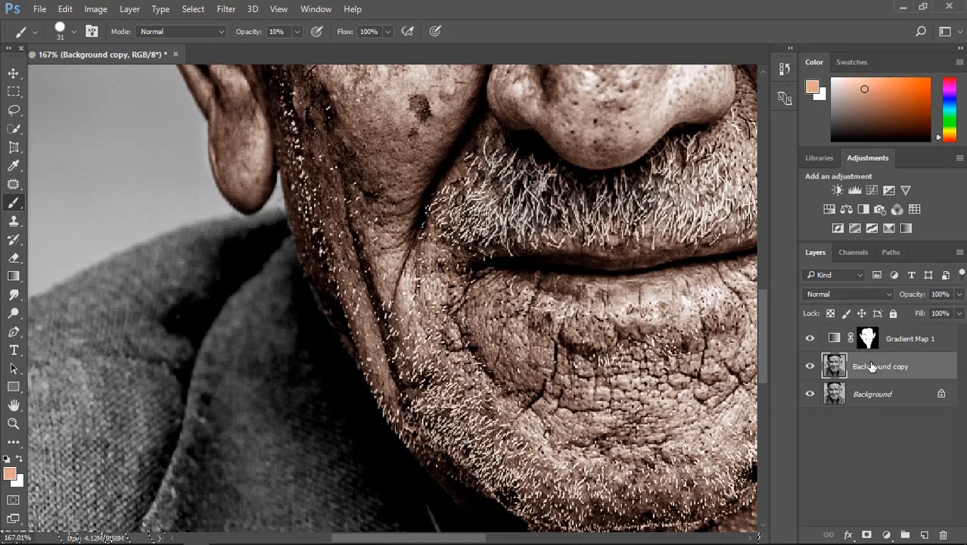
{"action": "scroll", "coordinate": [426, 323], "scroll_direction": "down", "scroll_amount": 3}
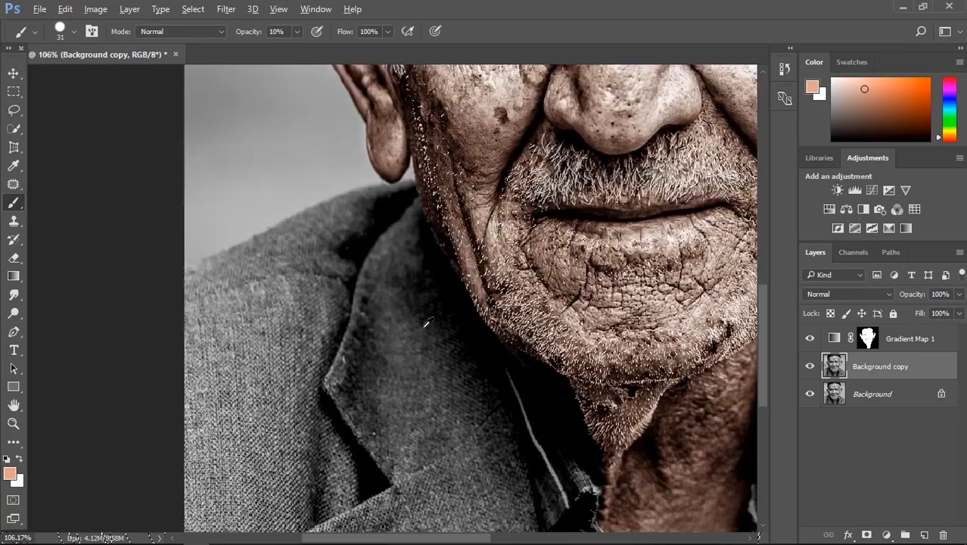
{"action": "key", "text": "p"}
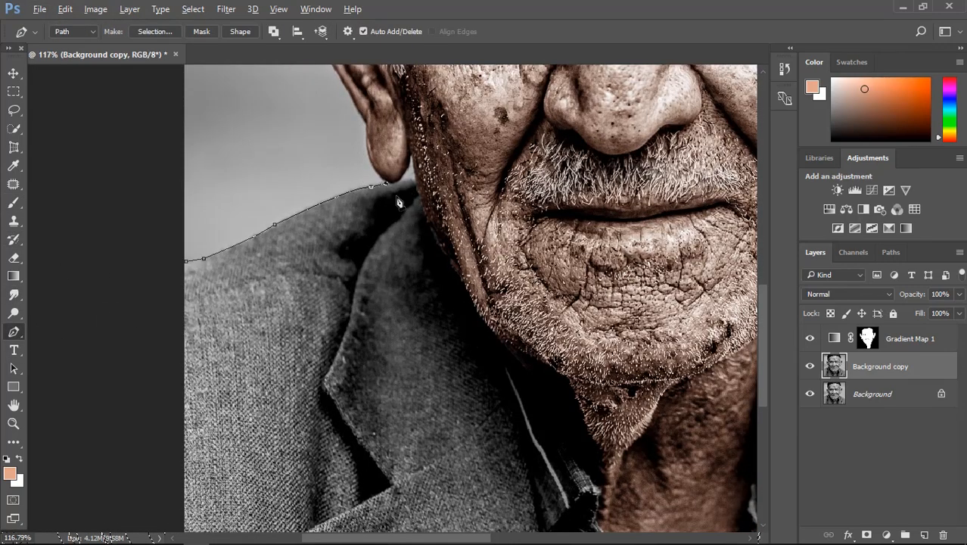
{"action": "scroll", "coordinate": [399, 202], "scroll_direction": "up", "scroll_amount": 4}
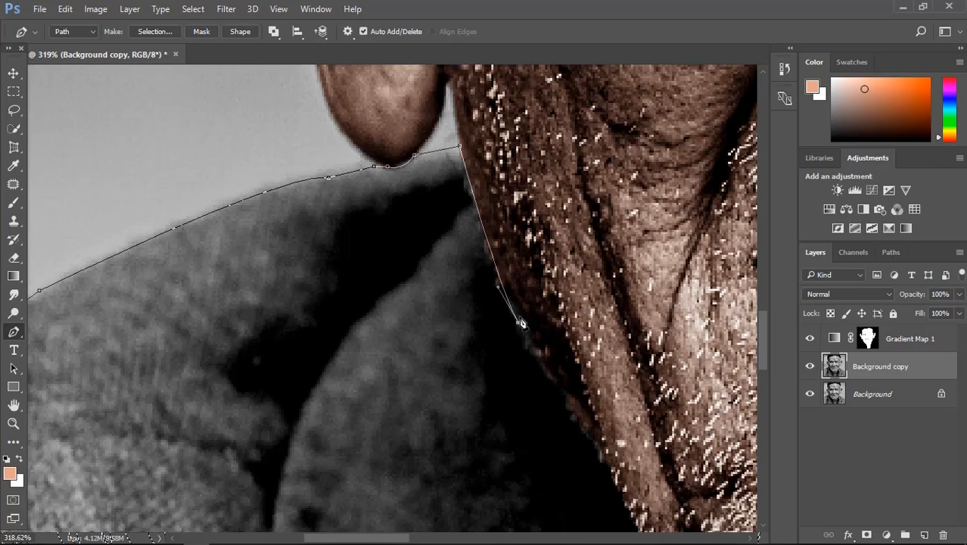
{"action": "scroll", "coordinate": [563, 393], "scroll_direction": "down", "scroll_amount": 6}
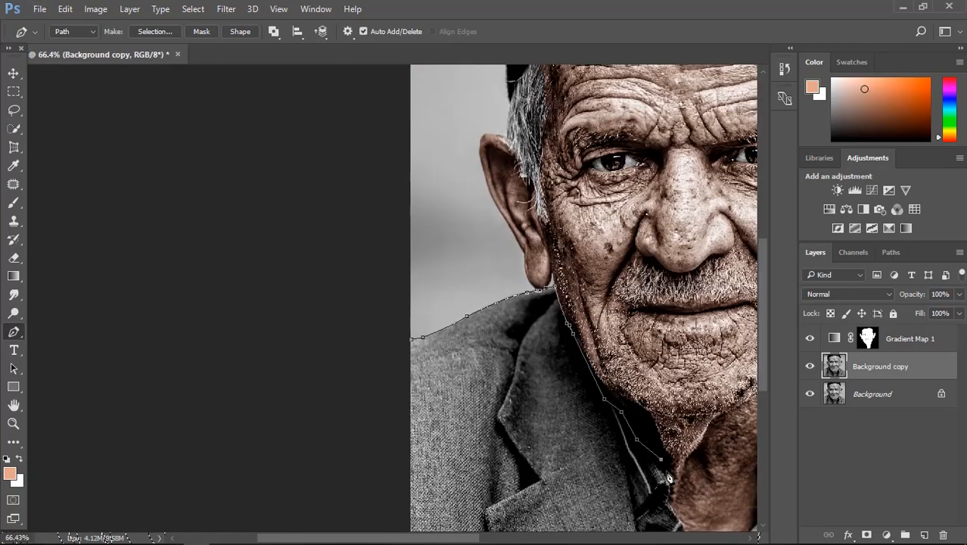
{"action": "scroll", "coordinate": [669, 477], "scroll_direction": "up", "scroll_amount": 5}
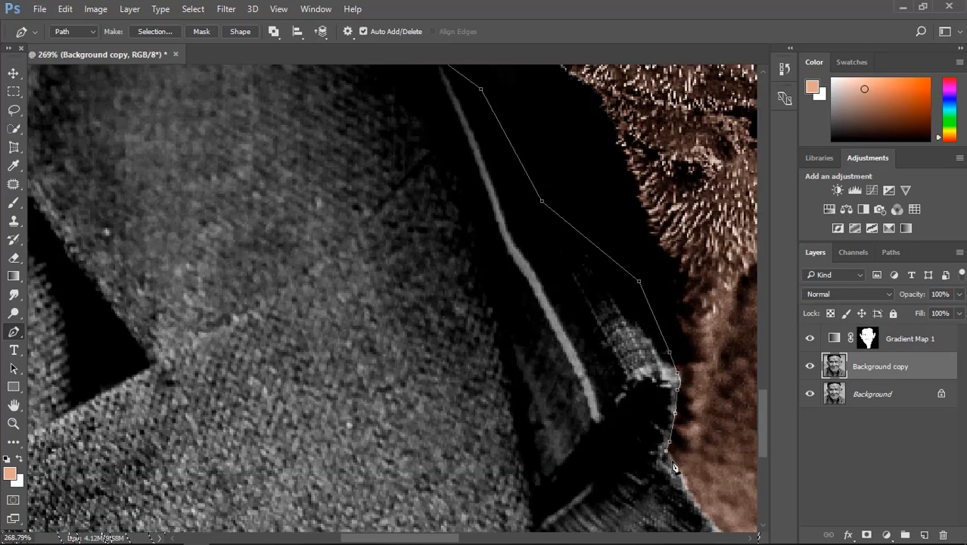
{"action": "scroll", "coordinate": [707, 519], "scroll_direction": "down", "scroll_amount": 3}
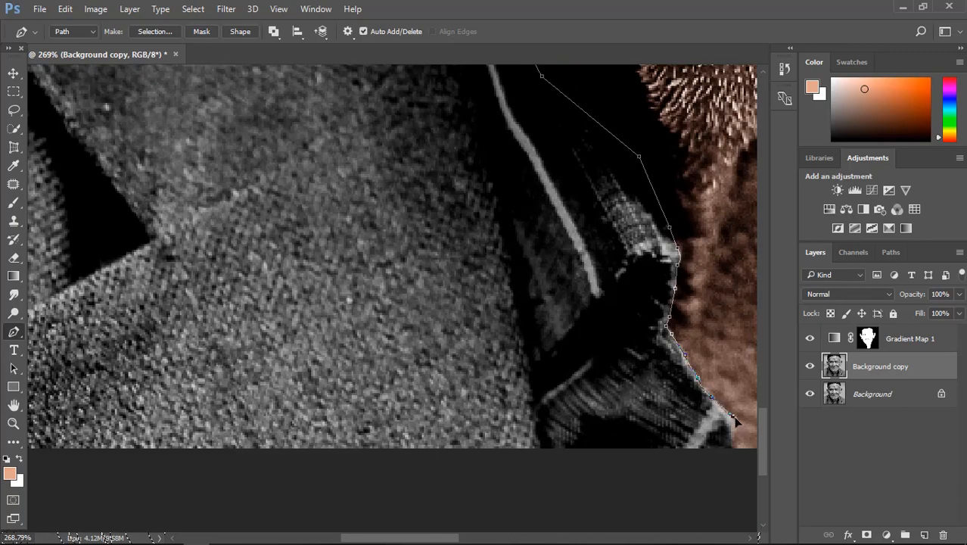
Step: Carry the pen path below the image's lower edge, across the neck opening and up the opposite collar
{"action": "scroll", "coordinate": [733, 448], "scroll_direction": "down", "scroll_amount": 1}
{"action": "scroll", "coordinate": [704, 439], "scroll_direction": "right", "scroll_amount": 1}
{"action": "left_click", "coordinate": [660, 434]}
{"action": "scroll", "coordinate": [682, 430], "scroll_direction": "down", "scroll_amount": 4}
{"action": "scroll", "coordinate": [682, 435], "scroll_direction": "right", "scroll_amount": 2}
{"action": "scroll", "coordinate": [639, 433], "scroll_direction": "up", "scroll_amount": 4}
{"action": "left_click", "coordinate": [609, 389]}
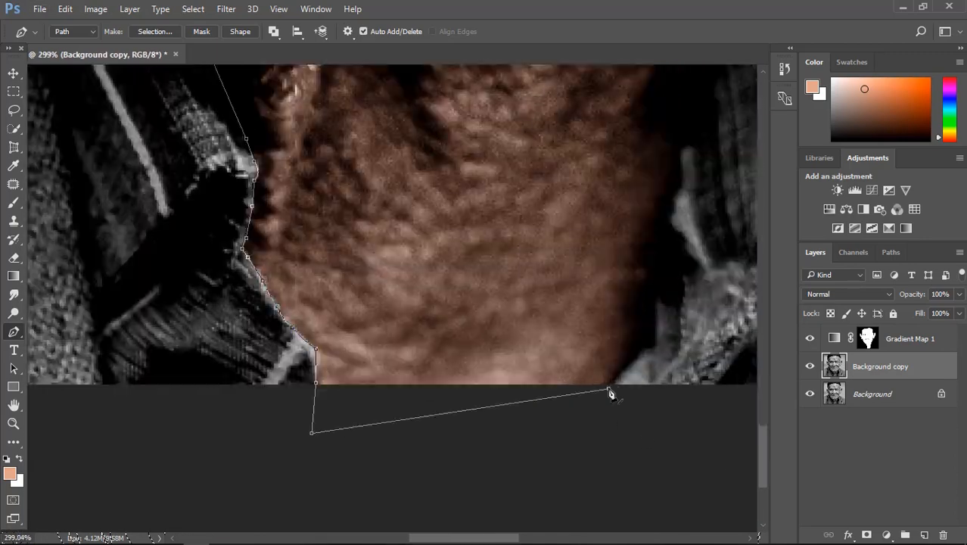
{"action": "scroll", "coordinate": [681, 265], "scroll_direction": "up", "scroll_amount": 4}
{"action": "scroll", "coordinate": [723, 160], "scroll_direction": "down", "scroll_amount": 4}
{"action": "scroll", "coordinate": [717, 171], "scroll_direction": "up", "scroll_amount": 3}
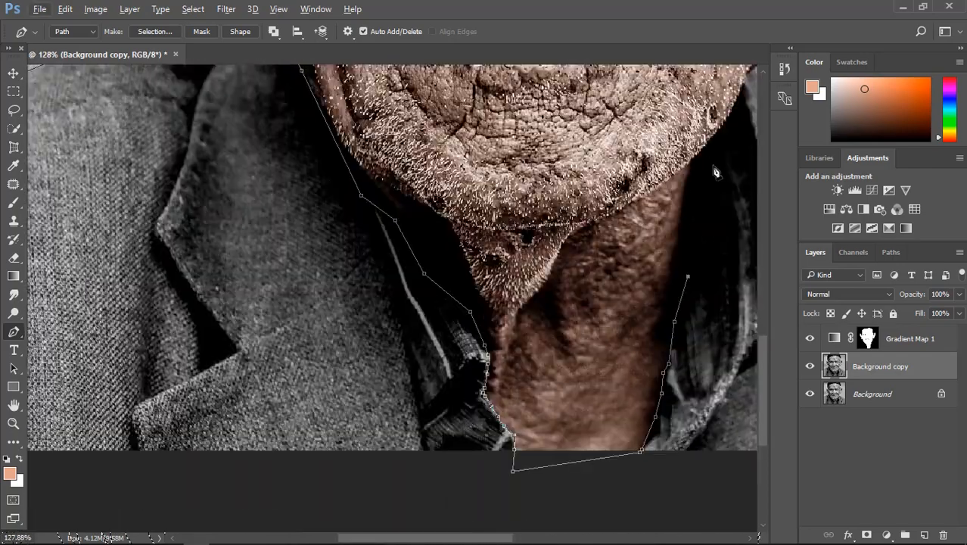
Step: Extend the pen path up the inner collar and curve it along the jaw to the shoulder below the man's left ear
{"action": "left_click", "coordinate": [715, 165]}
{"action": "left_click", "coordinate": [734, 117]}
{"action": "scroll", "coordinate": [707, 166], "scroll_direction": "right", "scroll_amount": 2}
{"action": "scroll", "coordinate": [701, 168], "scroll_direction": "up", "scroll_amount": 6}
{"action": "left_click", "coordinate": [672, 173]}
{"action": "scroll", "coordinate": [727, 186], "scroll_direction": "up", "scroll_amount": 3}
{"action": "scroll", "coordinate": [738, 188], "scroll_direction": "right", "scroll_amount": 2}
{"action": "left_click_drag", "start_coordinate": [693, 183], "coordinate": [703, 113]}
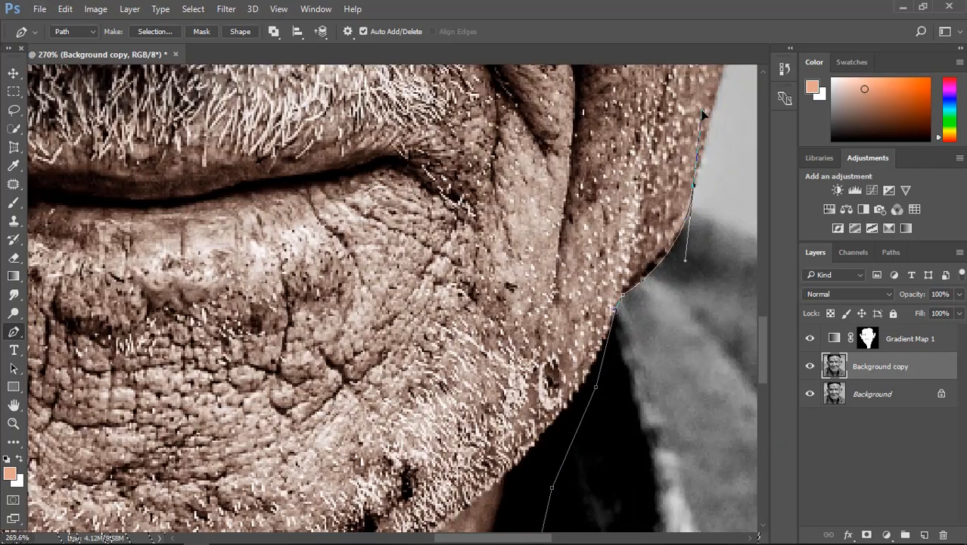
Step: Trace the pen path along the top of the man's left shoulder to the image's edge
{"action": "left_click", "coordinate": [730, 228]}
{"action": "scroll", "coordinate": [719, 235], "scroll_direction": "right", "scroll_amount": 7}
{"action": "left_click", "coordinate": [581, 249]}
{"action": "left_click", "coordinate": [699, 296]}
{"action": "scroll", "coordinate": [696, 302], "scroll_direction": "right", "scroll_amount": 5}
{"action": "left_click", "coordinate": [674, 348]}
{"action": "scroll", "coordinate": [678, 345], "scroll_direction": "down", "scroll_amount": 3}
{"action": "left_click", "coordinate": [664, 281]}
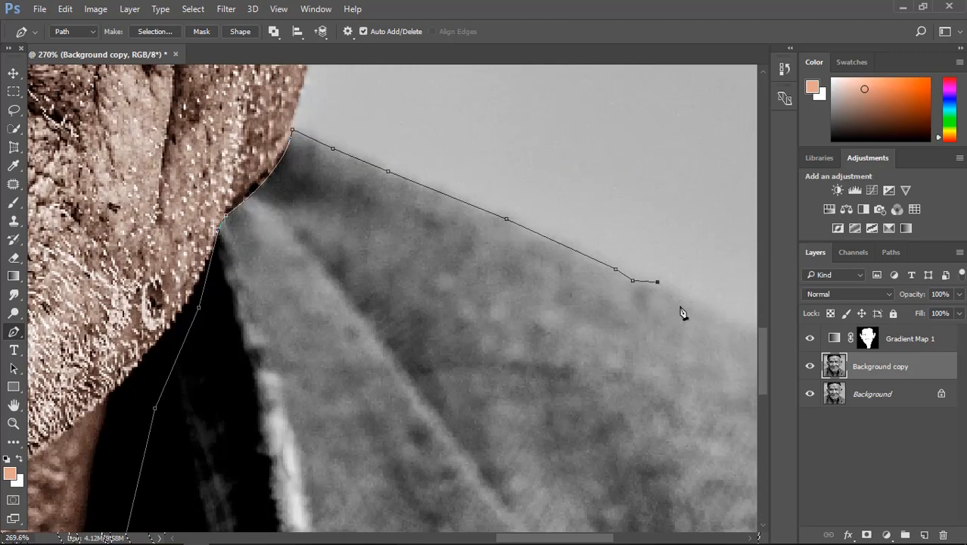
{"action": "left_click", "coordinate": [701, 310]}
{"action": "scroll", "coordinate": [681, 318], "scroll_direction": "right", "scroll_amount": 10}
{"action": "scroll", "coordinate": [645, 402], "scroll_direction": "down", "scroll_amount": 12}
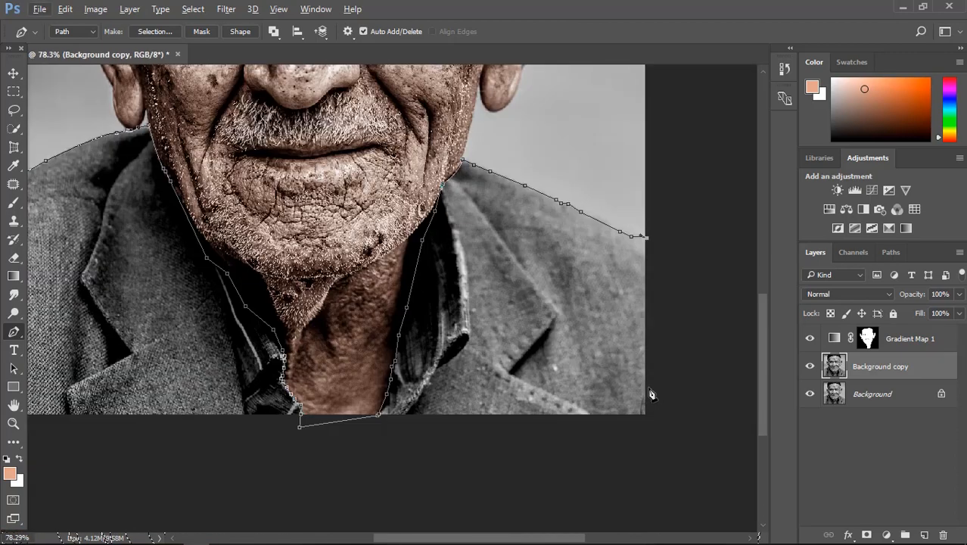
Step: Close the jacket path outside the canvas and turn it into a new anti-aliased selection with a 0 px feather
{"action": "left_click", "coordinate": [660, 376]}
{"action": "left_click", "coordinate": [172, 414]}
{"action": "scroll", "coordinate": [171, 421], "scroll_direction": "left", "scroll_amount": 8}
{"action": "left_click", "coordinate": [132, 399]}
{"action": "left_click", "coordinate": [175, 105]}
{"action": "left_click", "coordinate": [207, 120]}
{"action": "right_click", "coordinate": [296, 235]}
{"action": "left_click", "coordinate": [377, 250]}
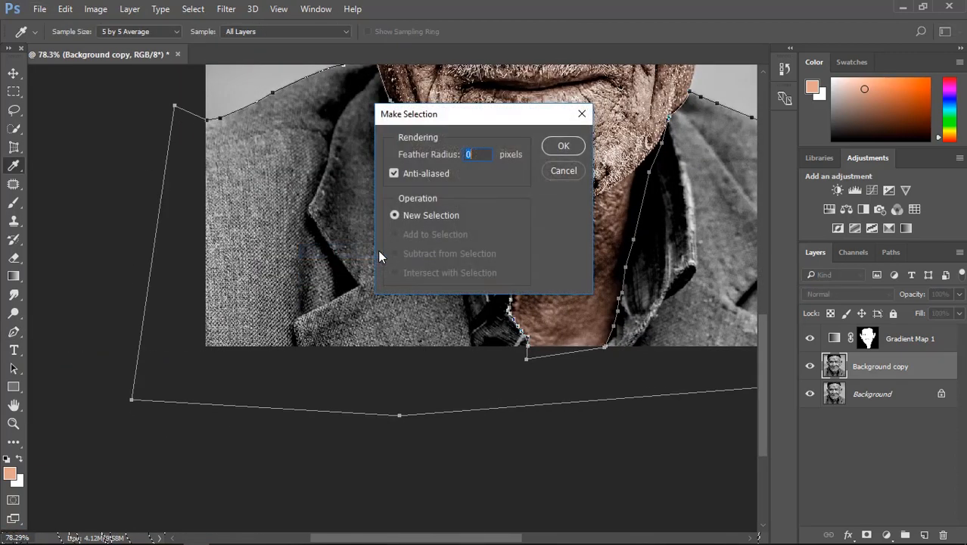
{"action": "left_click", "coordinate": [547, 150]}
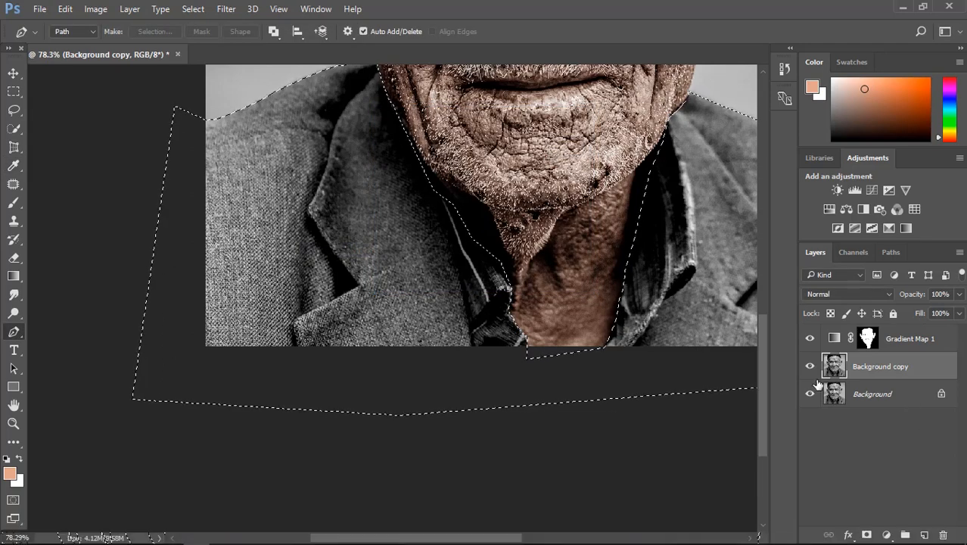
Step: Add a Color Balance adjustment for the selected jacket with midtones at Cyan-Red -5, Magenta-Green -31 and Yellow-Blue -59
{"action": "left_click", "coordinate": [847, 211]}
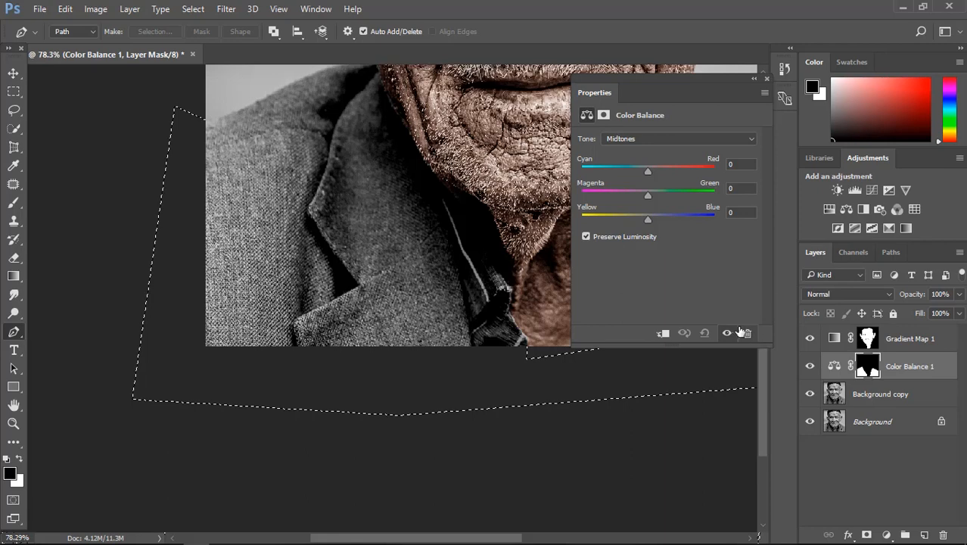
{"action": "left_click_drag", "start_coordinate": [648, 214], "coordinate": [616, 219]}
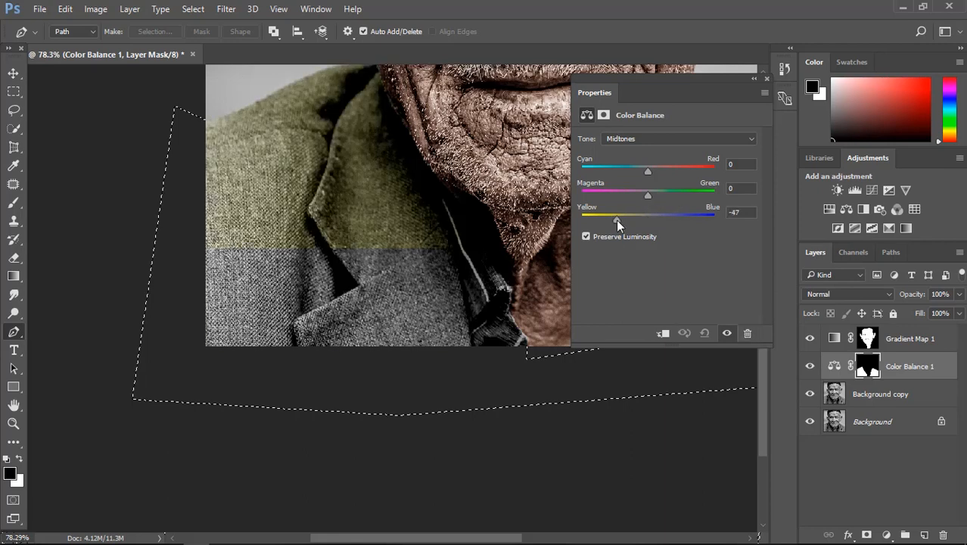
{"action": "key", "text": "ctrl+minus"}
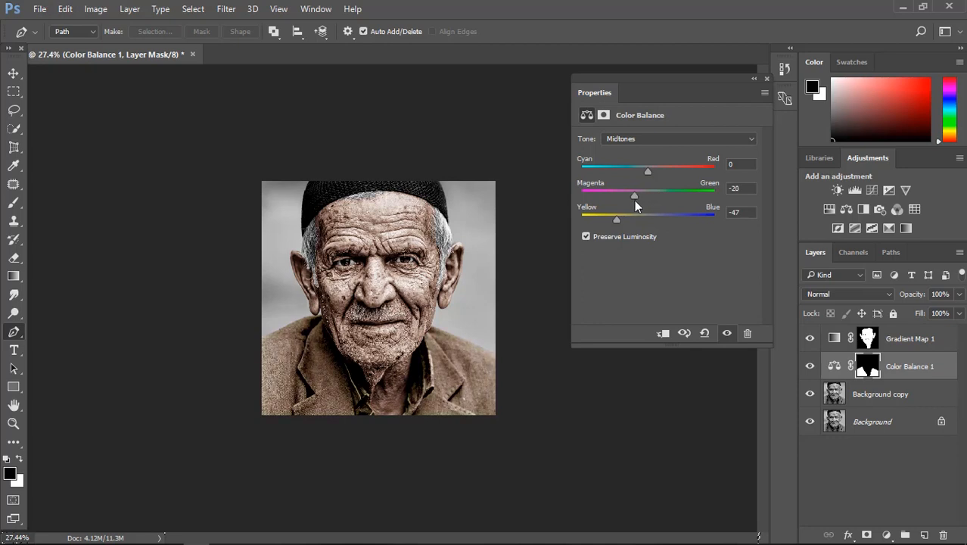
{"action": "mouse_move", "coordinate": [634, 200]}
{"action": "left_mouse_down"}
{"action": "mouse_move", "coordinate": [642, 203]}
{"action": "mouse_move", "coordinate": [633, 203]}
{"action": "left_mouse_up"}
{"action": "mouse_move", "coordinate": [648, 171]}
{"action": "left_mouse_down"}
{"action": "mouse_move", "coordinate": [621, 168]}
{"action": "mouse_move", "coordinate": [645, 169]}
{"action": "left_mouse_up"}
{"action": "mouse_move", "coordinate": [617, 218]}
{"action": "left_mouse_down"}
{"action": "mouse_move", "coordinate": [599, 218]}
{"action": "mouse_move", "coordinate": [608, 213]}
{"action": "left_mouse_up"}
{"action": "left_click", "coordinate": [620, 194]}
{"action": "left_click", "coordinate": [626, 194]}
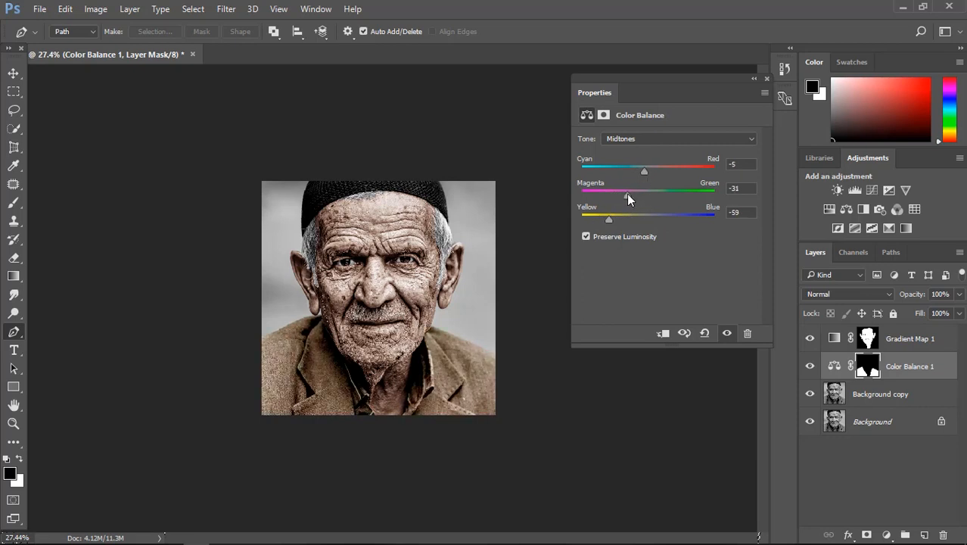
{"action": "left_click", "coordinate": [766, 79]}
{"action": "scroll", "coordinate": [477, 397], "scroll_direction": "up", "scroll_amount": 5}
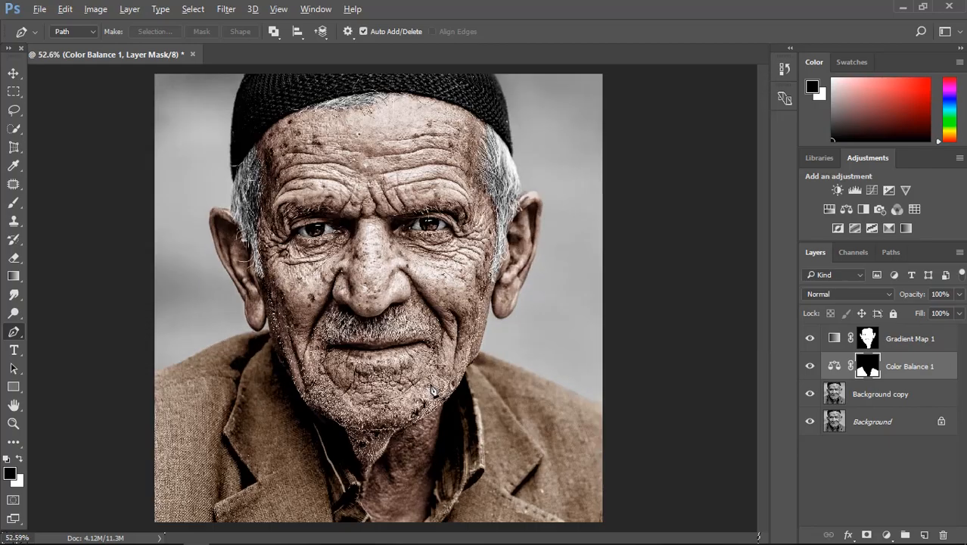
Step: Mask the man's left iris out of the Gradient Map 1 layer with a 17 px black brush at 100% opacity
{"action": "scroll", "coordinate": [436, 381], "scroll_direction": "down", "scroll_amount": 5}
{"action": "scroll", "coordinate": [384, 274], "scroll_direction": "up", "scroll_amount": 11}
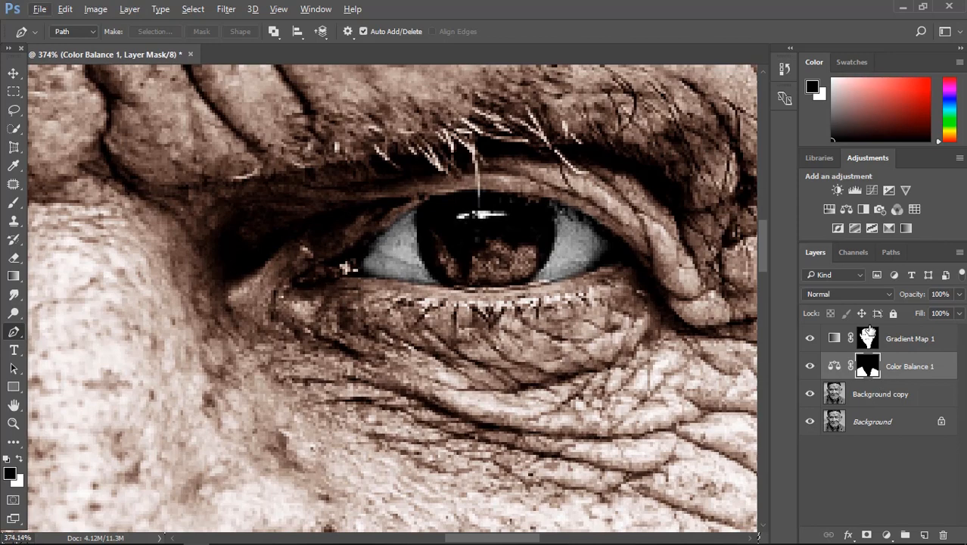
{"action": "left_click", "coordinate": [868, 338]}
{"action": "scroll", "coordinate": [525, 281], "scroll_direction": "up", "scroll_amount": 6}
{"action": "key", "text": "b"}
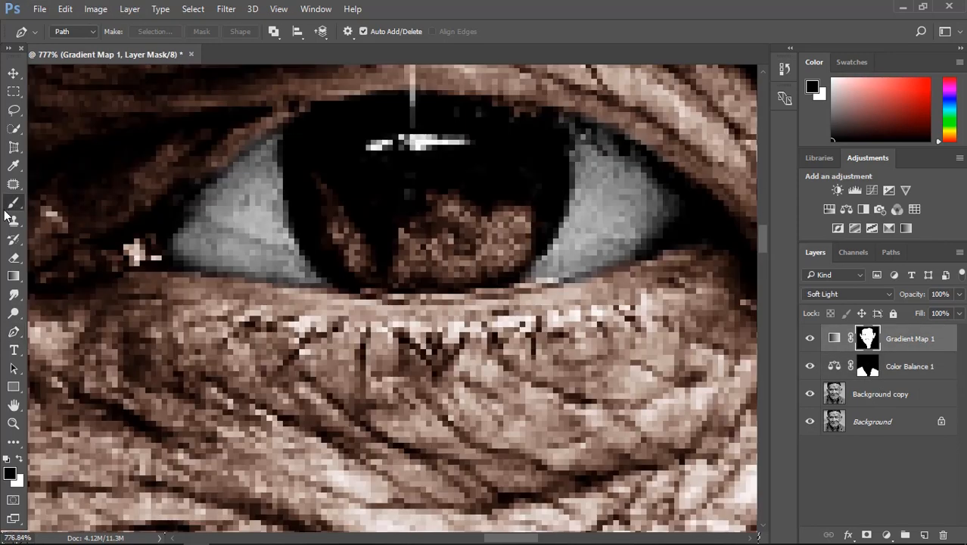
{"action": "right_click", "coordinate": [475, 250]}
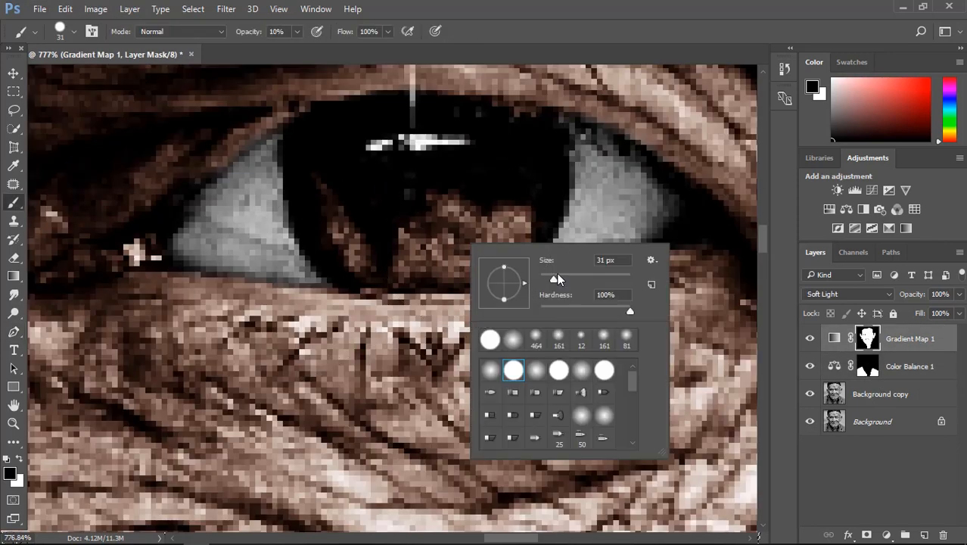
{"action": "left_click", "coordinate": [296, 31]}
{"action": "mouse_move", "coordinate": [361, 191]}
{"action": "left_mouse_down"}
{"action": "mouse_move", "coordinate": [367, 223]}
{"action": "mouse_move", "coordinate": [475, 209]}
{"action": "mouse_move", "coordinate": [492, 229]}
{"action": "mouse_move", "coordinate": [449, 221]}
{"action": "left_mouse_up"}
Step: Mask the man's right iris out of the gradient map with the same black brush
{"action": "scroll", "coordinate": [244, 293], "scroll_direction": "left", "scroll_amount": 10}
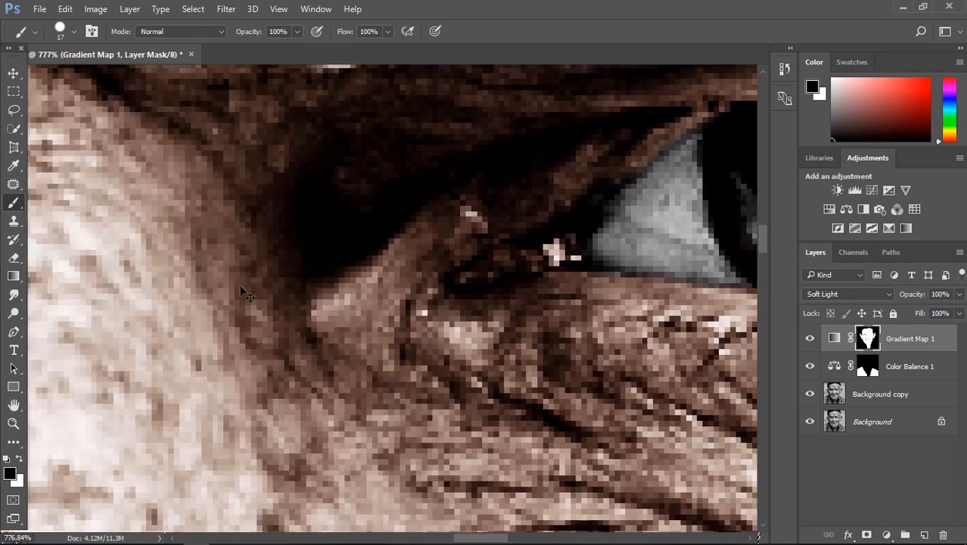
{"action": "scroll", "coordinate": [243, 293], "scroll_direction": "left", "scroll_amount": 10}
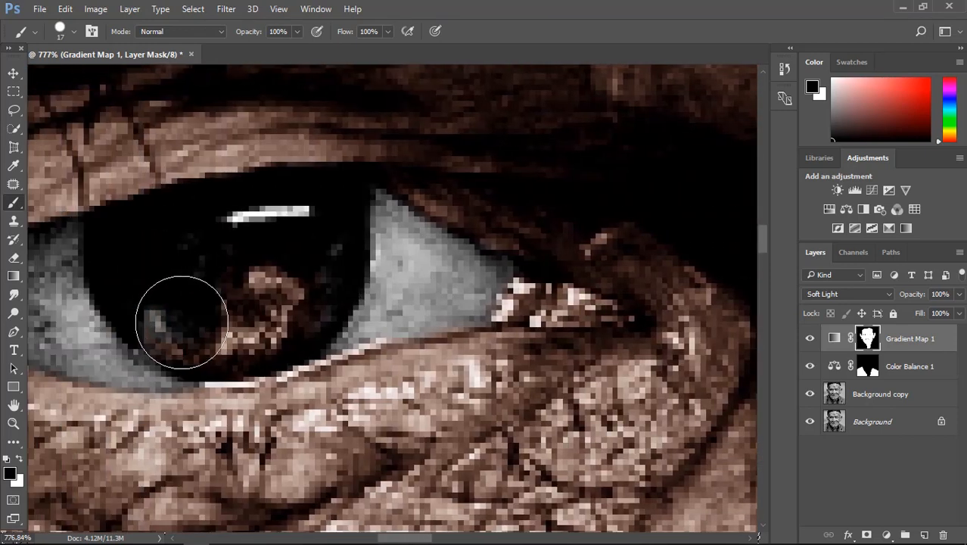
{"action": "mouse_move", "coordinate": [181, 320]}
{"action": "left_mouse_down"}
{"action": "mouse_move", "coordinate": [239, 318]}
{"action": "mouse_move", "coordinate": [274, 282]}
{"action": "left_mouse_up"}
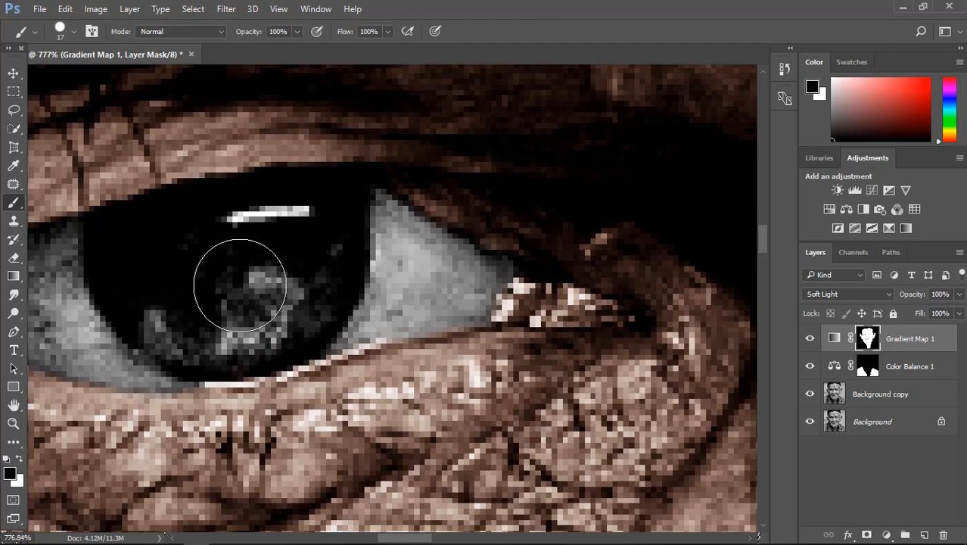
Step: Add a Color Balance adjustment above the gradient map with midtones at blue +68 and green +21, shifted slightly towards cyan
{"action": "scroll", "coordinate": [262, 264], "scroll_direction": "down", "scroll_amount": 3}
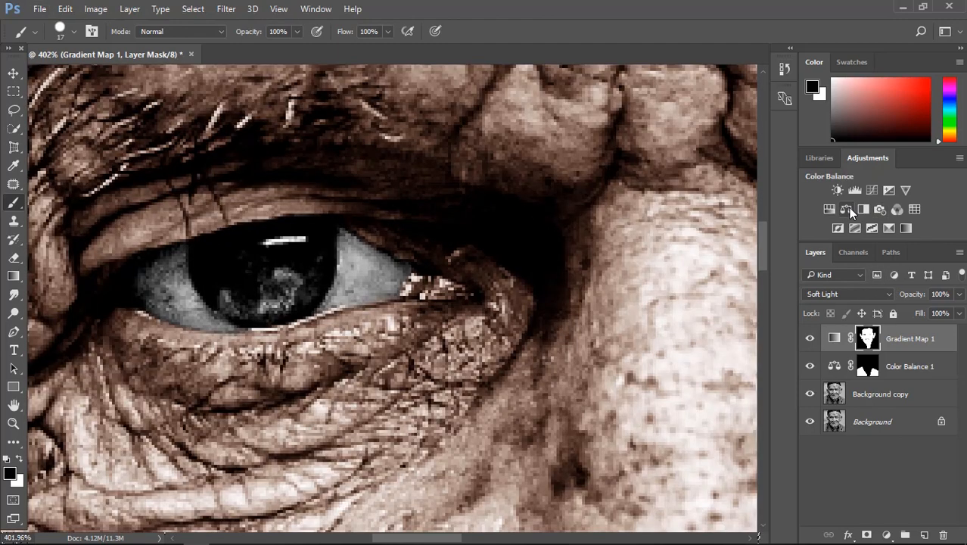
{"action": "left_click", "coordinate": [848, 207]}
{"action": "left_click_drag", "start_coordinate": [650, 221], "coordinate": [692, 217]}
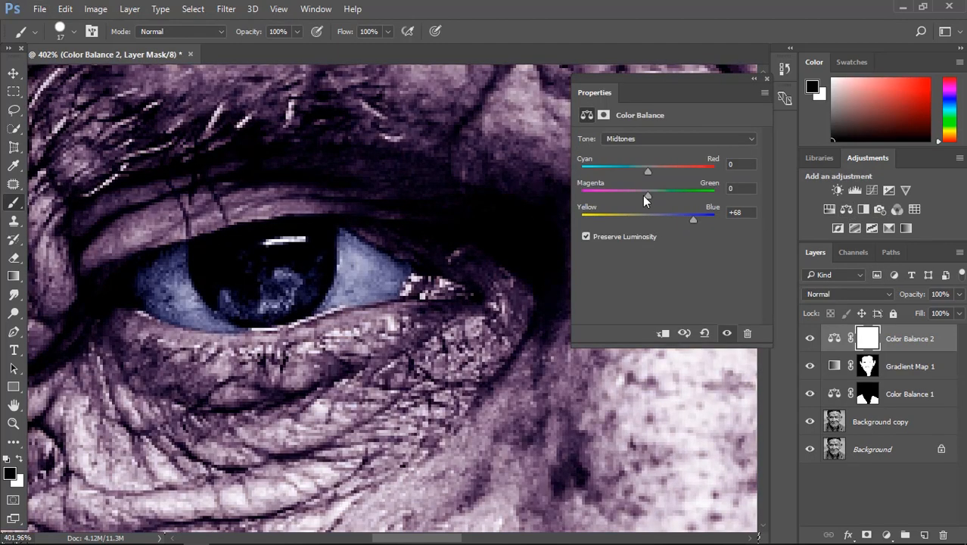
{"action": "left_click_drag", "start_coordinate": [644, 195], "coordinate": [624, 172]}
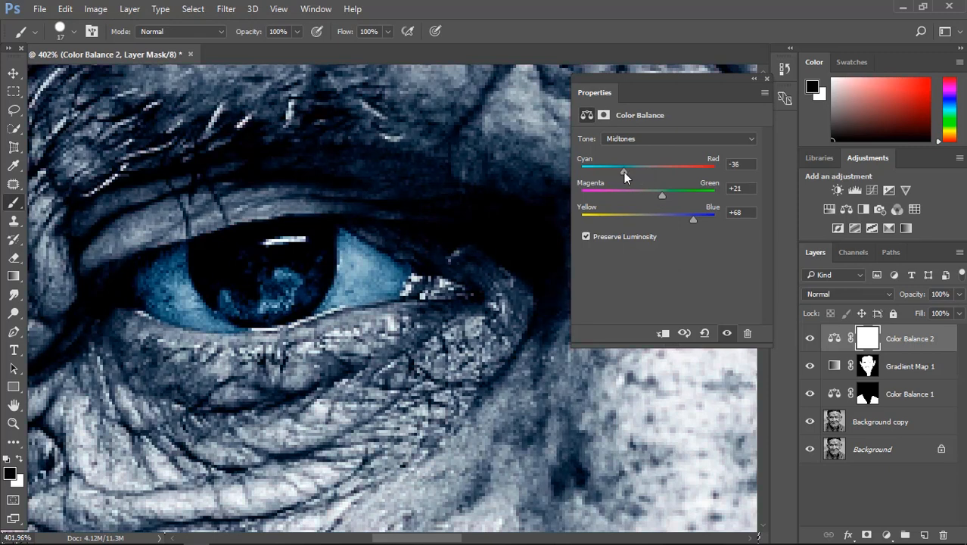
{"action": "left_click", "coordinate": [765, 79]}
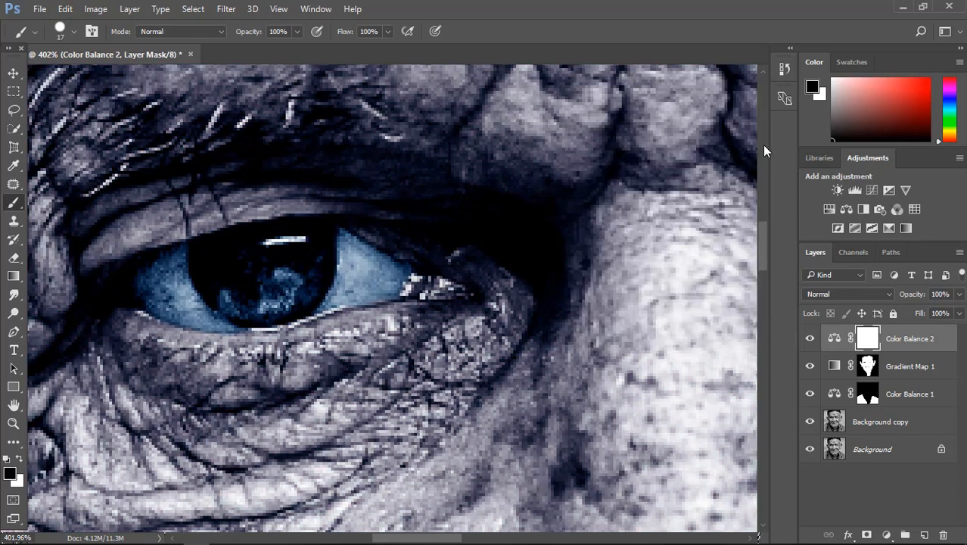
Step: Invert the new Color Balance layer's mask and paint the man's right iris back in with white
{"action": "key", "text": "ctrl+i"}
{"action": "key", "text": "x"}
{"action": "mouse_move", "coordinate": [226, 302]}
{"action": "left_mouse_down"}
{"action": "mouse_move", "coordinate": [230, 288]}
{"action": "mouse_move", "coordinate": [296, 272]}
{"action": "mouse_move", "coordinate": [305, 288]}
{"action": "left_mouse_up"}
{"action": "scroll", "coordinate": [305, 288], "scroll_direction": "down", "scroll_amount": 10}
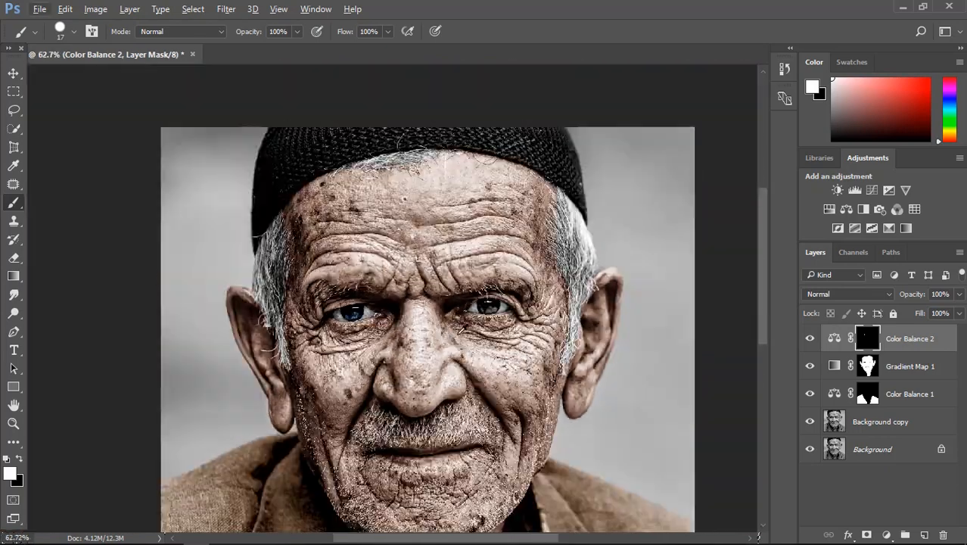
Step: Paint the man's left iris back in with white on the Color Balance 2 layer mask
{"action": "scroll", "coordinate": [350, 311], "scroll_direction": "up", "scroll_amount": 8}
{"action": "mouse_move", "coordinate": [377, 244]}
{"action": "left_mouse_down"}
{"action": "mouse_move", "coordinate": [352, 243]}
{"action": "mouse_move", "coordinate": [296, 229]}
{"action": "mouse_move", "coordinate": [345, 238]}
{"action": "left_mouse_up"}
{"action": "scroll", "coordinate": [352, 250], "scroll_direction": "down", "scroll_amount": 12}
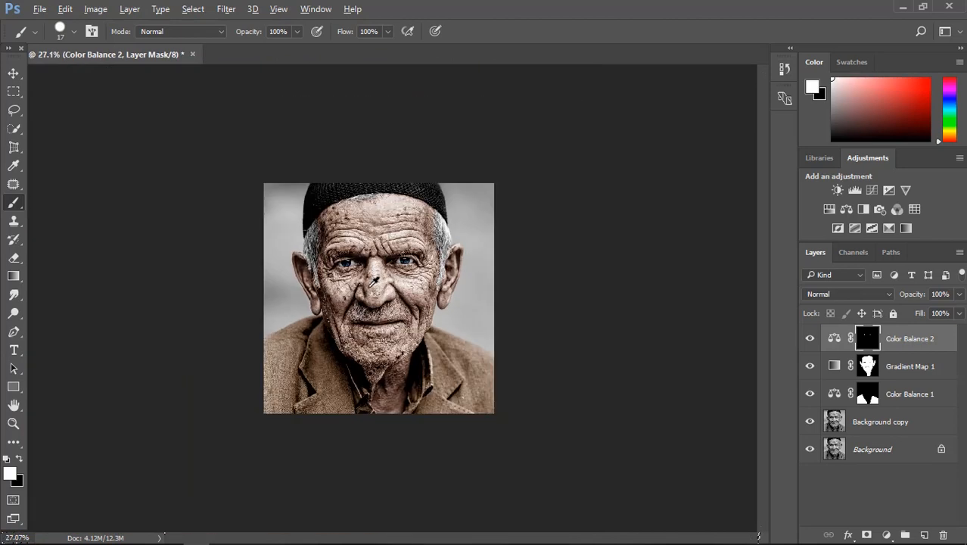
Step: Retune the midtones of the eyes' Color Balance adjustment towards green and cyan, giving the irises a teal colour
{"action": "double_click", "coordinate": [838, 346]}
{"action": "scroll", "coordinate": [537, 255], "scroll_direction": "up", "scroll_amount": 3}
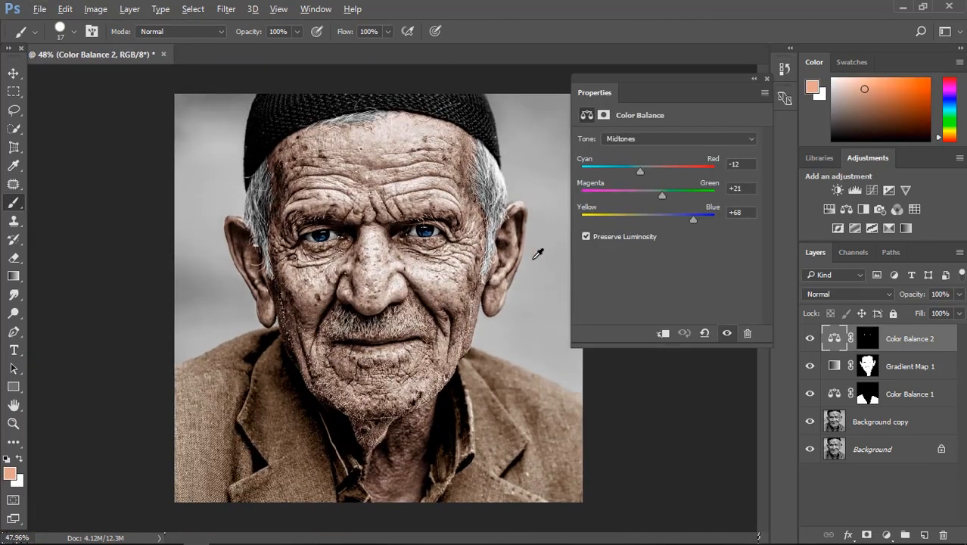
{"action": "left_click_drag", "start_coordinate": [693, 220], "coordinate": [617, 173]}
{"action": "scroll", "coordinate": [524, 216], "scroll_direction": "up", "scroll_amount": 5}
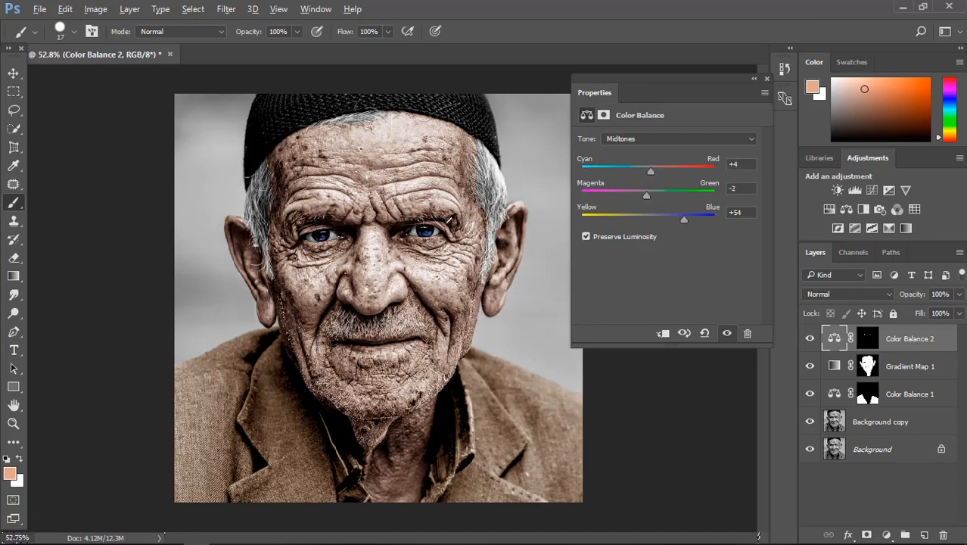
{"action": "scroll", "coordinate": [523, 216], "scroll_direction": "down", "scroll_amount": 7}
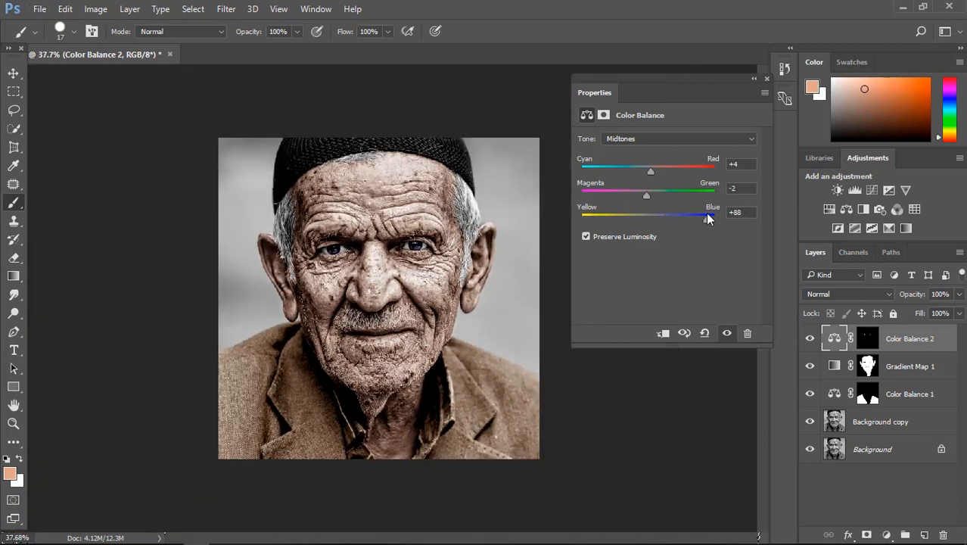
{"action": "left_click_drag", "start_coordinate": [646, 195], "coordinate": [631, 173]}
{"action": "left_click", "coordinate": [767, 78]}
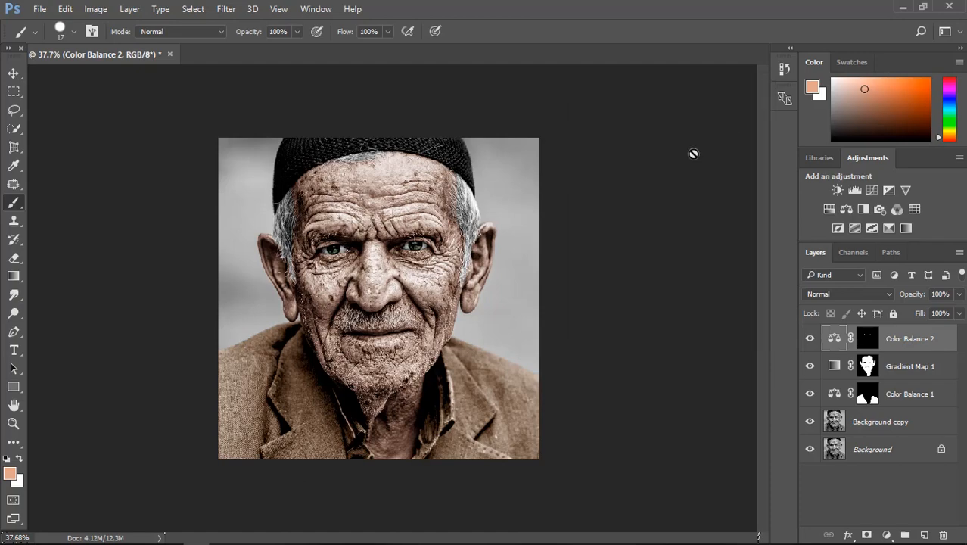
{"action": "scroll", "coordinate": [200, 301], "scroll_direction": "up", "scroll_amount": 3}
{"action": "scroll", "coordinate": [192, 309], "scroll_direction": "down", "scroll_amount": 5}
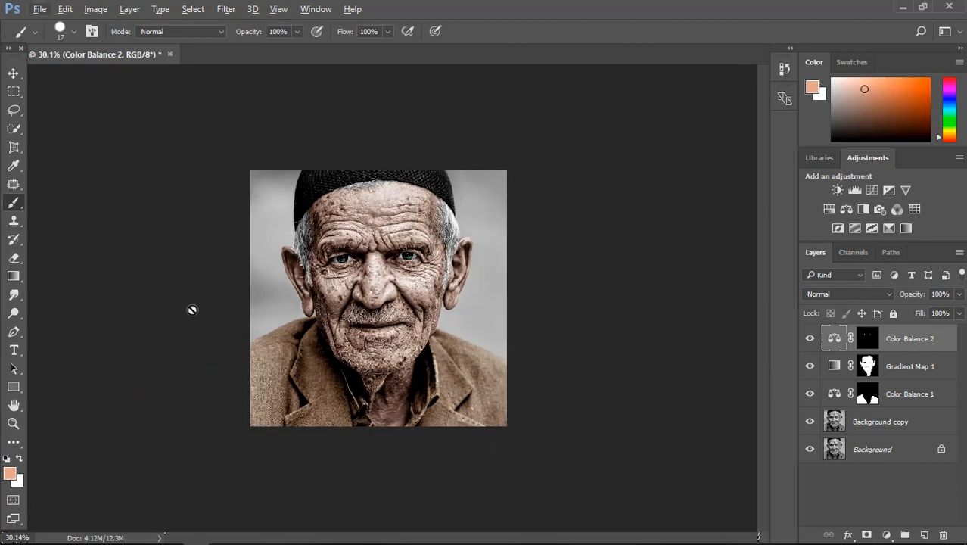
Step: Try to select the grey backdrop on the Background copy layer with the Quick Selection tool
{"action": "left_click", "coordinate": [14, 129]}
{"action": "scroll", "coordinate": [209, 295], "scroll_direction": "up", "scroll_amount": 2}
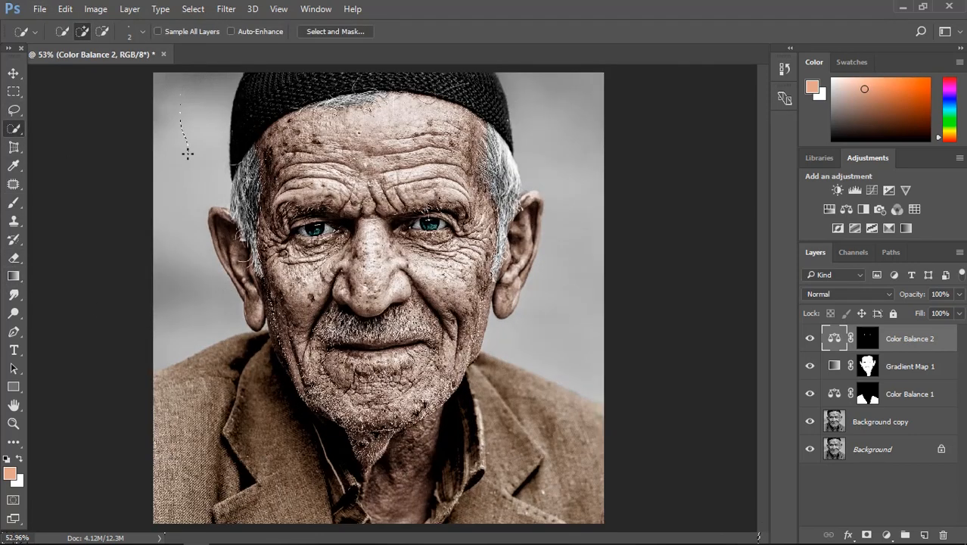
{"action": "left_click", "coordinate": [840, 422]}
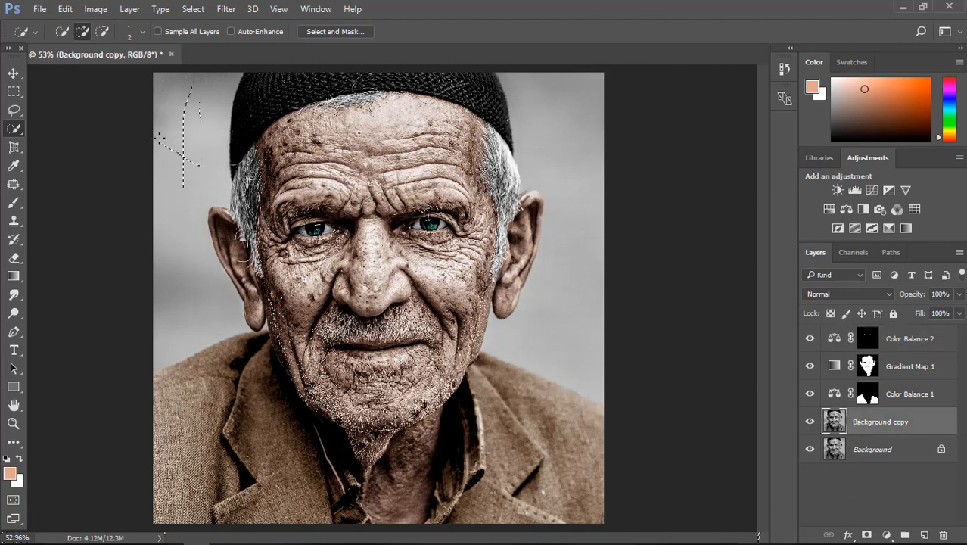
{"action": "left_click_drag", "start_coordinate": [160, 137], "coordinate": [179, 124]}
{"action": "scroll", "coordinate": [203, 327], "scroll_direction": "up", "scroll_amount": 4}
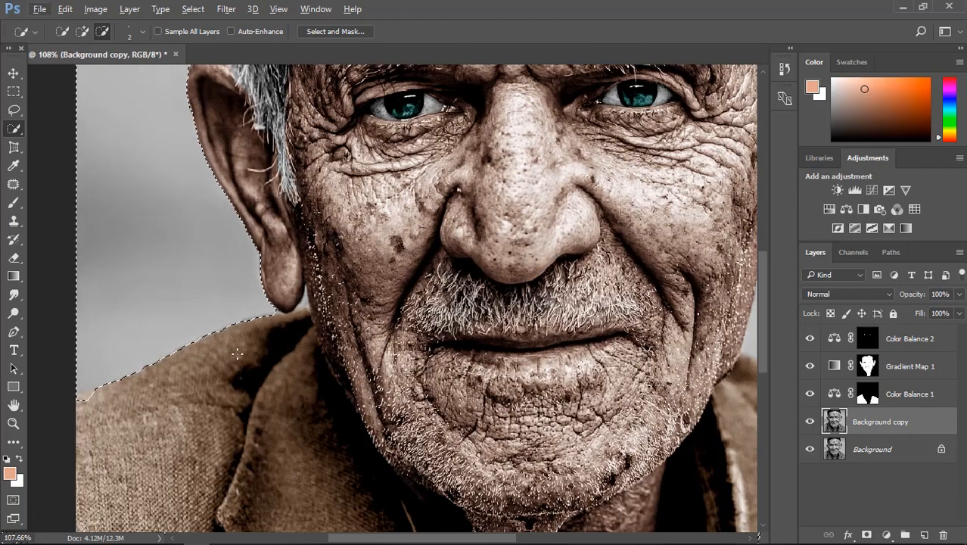
{"action": "key", "text": "ctrl+d"}
Step: Start a Pen path at the photo's left edge and trace the man's right shoulder up to just below his earlobe
{"action": "left_click", "coordinate": [14, 332]}
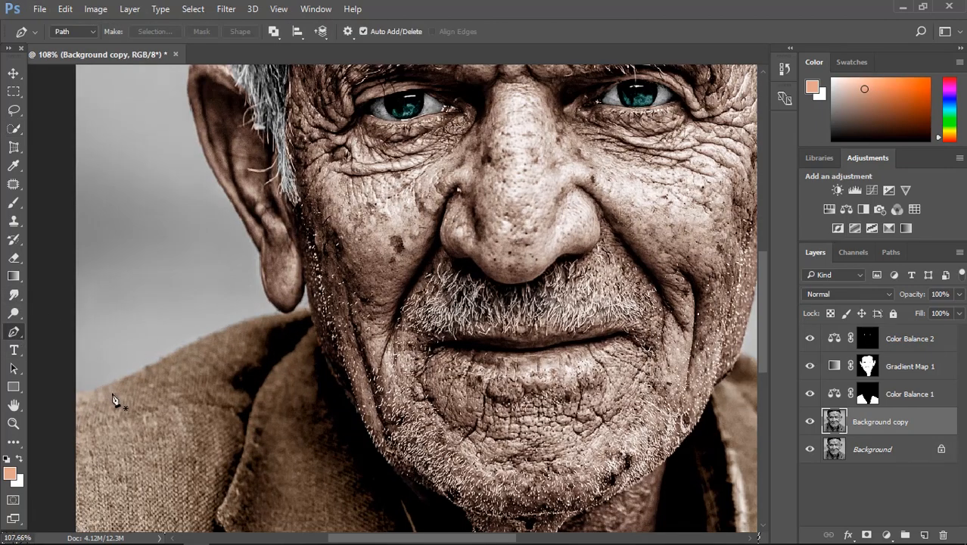
{"action": "scroll", "coordinate": [80, 400], "scroll_direction": "up", "scroll_amount": 5}
{"action": "left_click", "coordinate": [73, 384]}
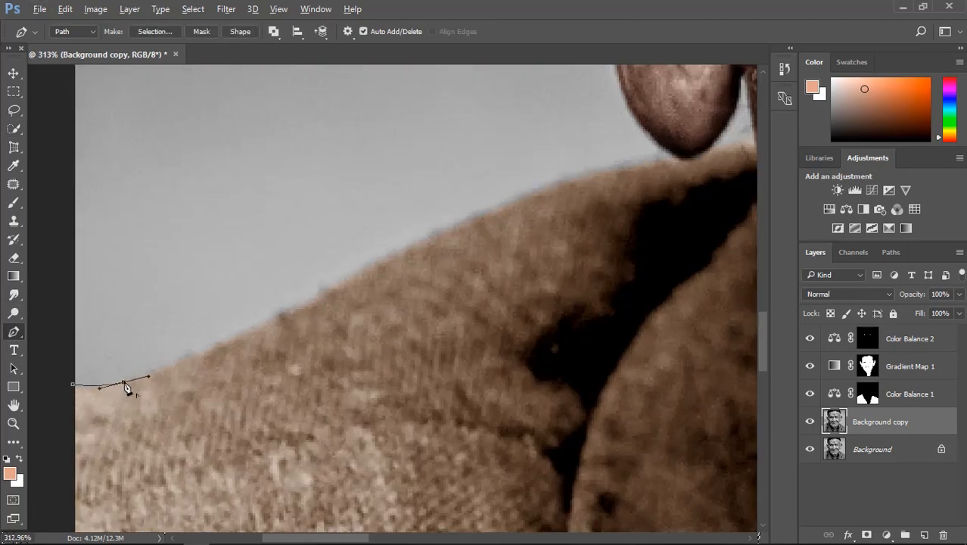
{"action": "left_click", "coordinate": [115, 386]}
{"action": "left_click", "coordinate": [210, 347]}
{"action": "left_click", "coordinate": [315, 295]}
{"action": "left_click", "coordinate": [417, 243]}
{"action": "left_click", "coordinate": [519, 199]}
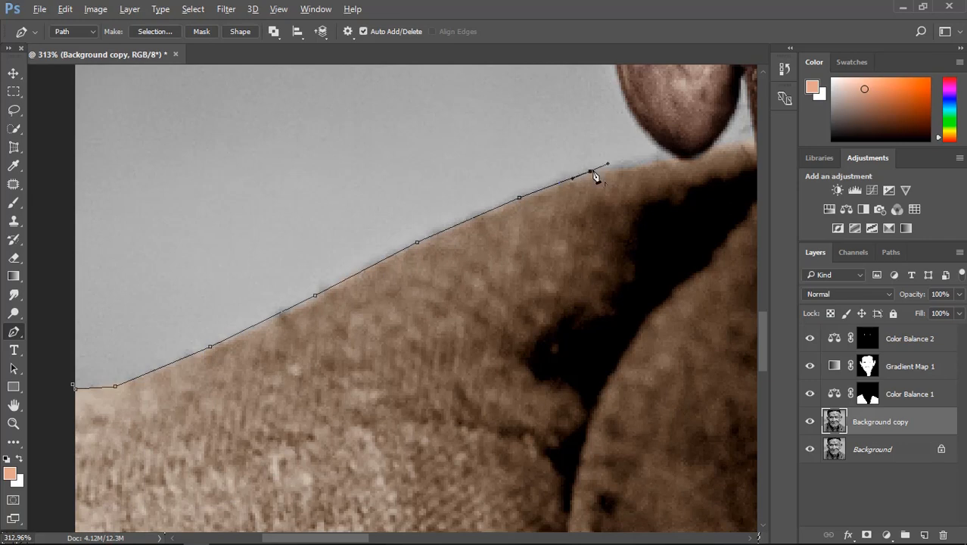
{"action": "left_click", "coordinate": [677, 160]}
Step: Continue the path around the small gap between collar, neck and right earlobe, and around the earlobe's curve
{"action": "scroll", "coordinate": [676, 175], "scroll_direction": "up", "scroll_amount": 2}
{"action": "left_click_drag", "start_coordinate": [619, 136], "coordinate": [616, 77]}
{"action": "key", "text": "ctrl+z"}
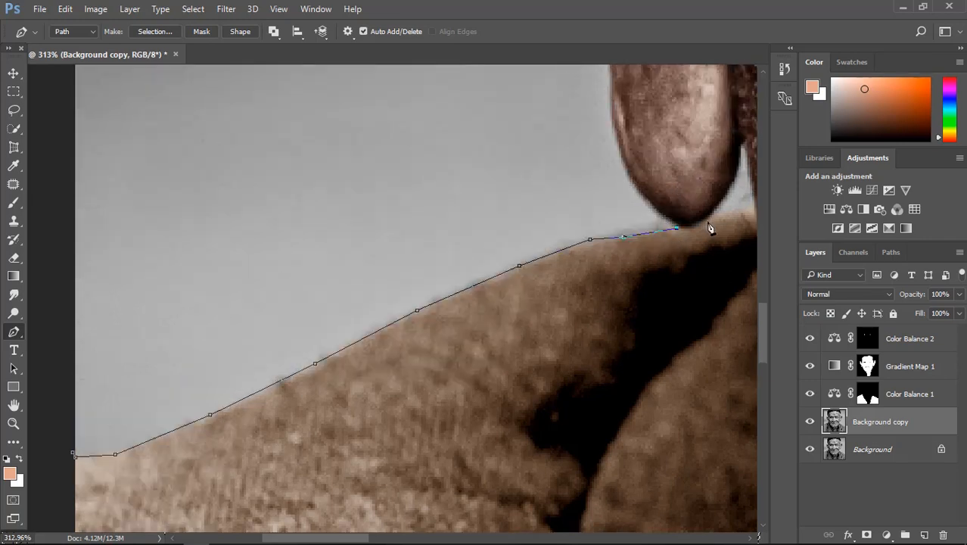
{"action": "left_click_drag", "start_coordinate": [709, 220], "coordinate": [723, 203]}
{"action": "scroll", "coordinate": [751, 209], "scroll_direction": "right", "scroll_amount": 1}
{"action": "left_click", "coordinate": [703, 209]}
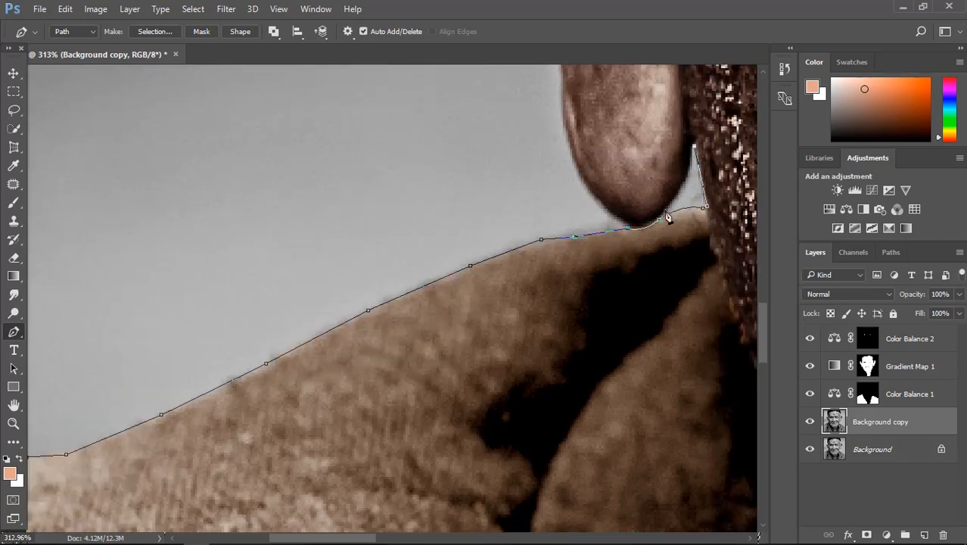
{"action": "left_click_drag", "start_coordinate": [667, 216], "coordinate": [628, 233]}
{"action": "scroll", "coordinate": [566, 126], "scroll_direction": "up", "scroll_amount": 5}
{"action": "left_click_drag", "start_coordinate": [561, 308], "coordinate": [563, 379]}
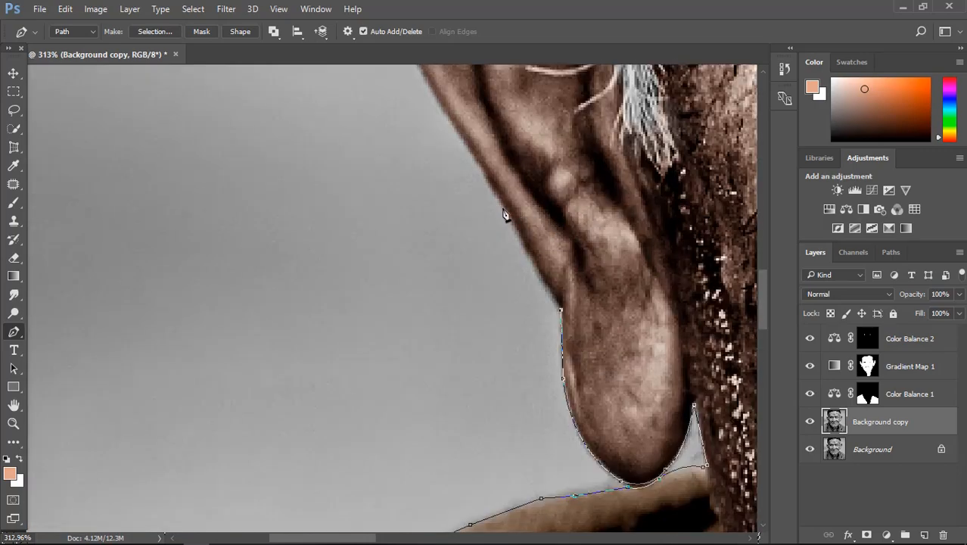
Step: Trace the outer edge of the man's right ear from above the lobe to near its top
{"action": "left_click", "coordinate": [503, 209]}
{"action": "scroll", "coordinate": [469, 220], "scroll_direction": "up", "scroll_amount": 4}
{"action": "left_click", "coordinate": [414, 241]}
{"action": "scroll", "coordinate": [409, 250], "scroll_direction": "up", "scroll_amount": 3}
{"action": "left_click", "coordinate": [388, 310]}
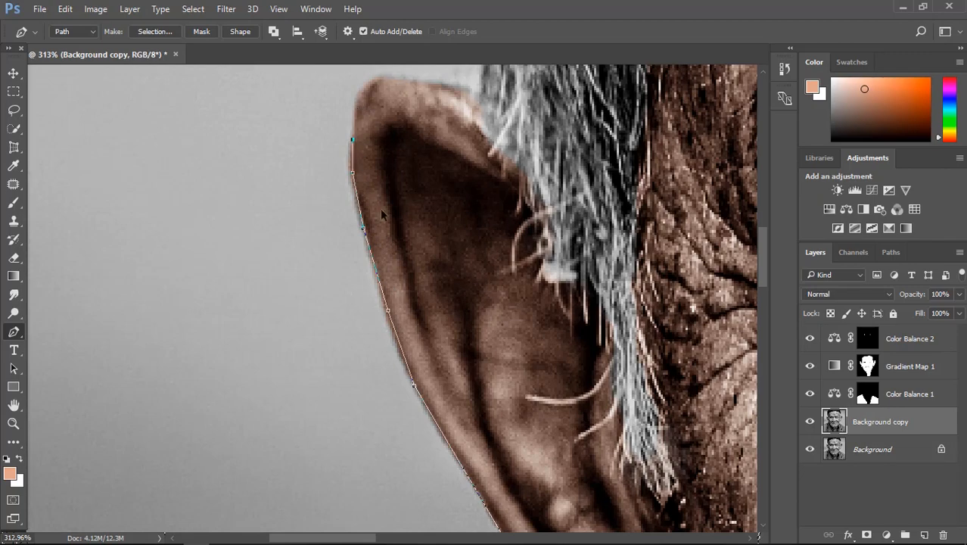
{"action": "left_click", "coordinate": [379, 288]}
{"action": "left_click", "coordinate": [359, 210]}
{"action": "left_click", "coordinate": [350, 177]}
{"action": "left_click", "coordinate": [356, 103]}
Step: Carry the path over the top of the right ear and up along the edge of the grey hair
{"action": "left_click_drag", "start_coordinate": [388, 75], "coordinate": [421, 73]}
{"action": "left_click", "coordinate": [389, 75], "text": "alt"}
{"action": "left_click", "coordinate": [411, 79]}
{"action": "left_click", "coordinate": [435, 84]}
{"action": "left_click", "coordinate": [464, 90]}
{"action": "left_click", "coordinate": [479, 93]}
{"action": "scroll", "coordinate": [474, 178], "scroll_direction": "up", "scroll_amount": 2}
{"action": "left_click", "coordinate": [483, 151]}
{"action": "left_click", "coordinate": [488, 91]}
{"action": "scroll", "coordinate": [518, 171], "scroll_direction": "up", "scroll_amount": 3}
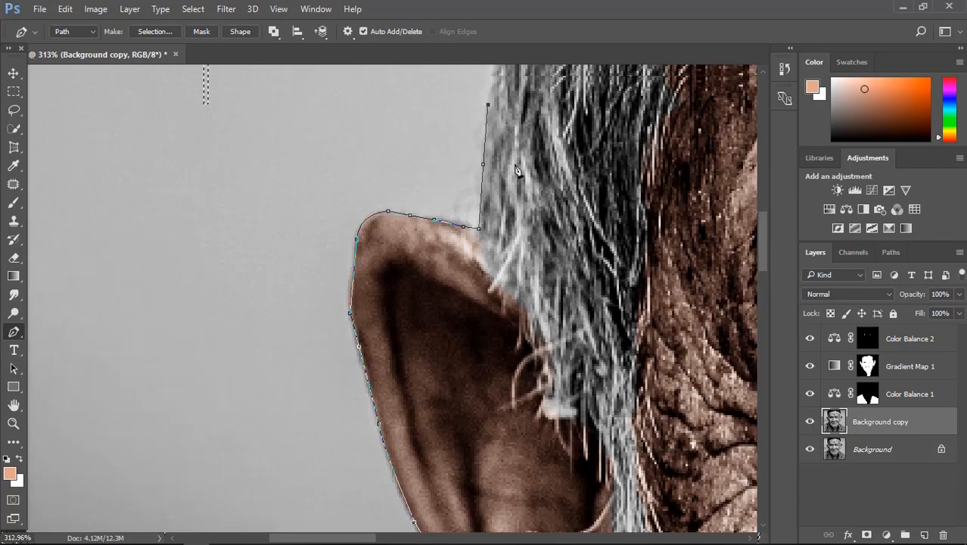
Step: Clear the leftover selection and trace the knitted cap's edge up to the top border of the photo
{"action": "scroll", "coordinate": [491, 195], "scroll_direction": "up", "scroll_amount": 10}
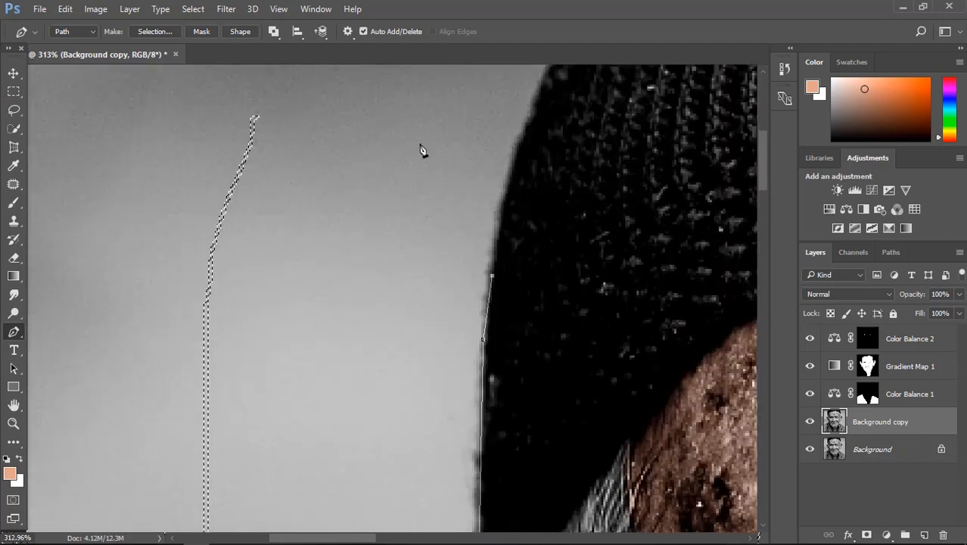
{"action": "key", "text": "m"}
{"action": "key", "text": "p"}
{"action": "left_click", "coordinate": [500, 210]}
{"action": "scroll", "coordinate": [529, 150], "scroll_direction": "up", "scroll_amount": 1}
{"action": "left_click", "coordinate": [521, 153]}
{"action": "left_click", "coordinate": [544, 94]}
{"action": "scroll", "coordinate": [543, 94], "scroll_direction": "up", "scroll_amount": 5}
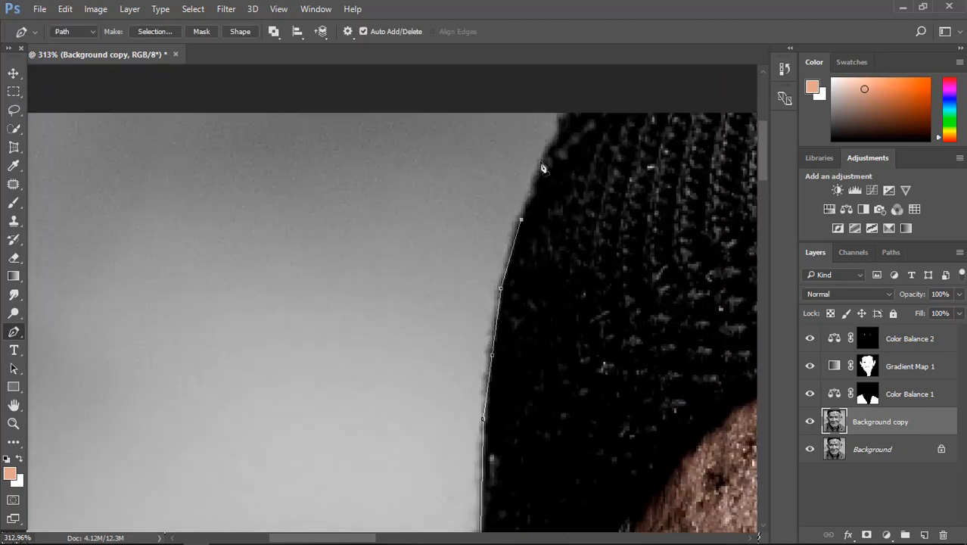
{"action": "left_click", "coordinate": [572, 113]}
Step: Take the path across the top of the cap and down its opposite edge to the hairline
{"action": "scroll", "coordinate": [617, 205], "scroll_direction": "down", "scroll_amount": 6}
{"action": "left_click", "coordinate": [639, 104]}
{"action": "scroll", "coordinate": [621, 151], "scroll_direction": "right", "scroll_amount": 9}
{"action": "left_click", "coordinate": [597, 154]}
{"action": "left_click", "coordinate": [618, 175]}
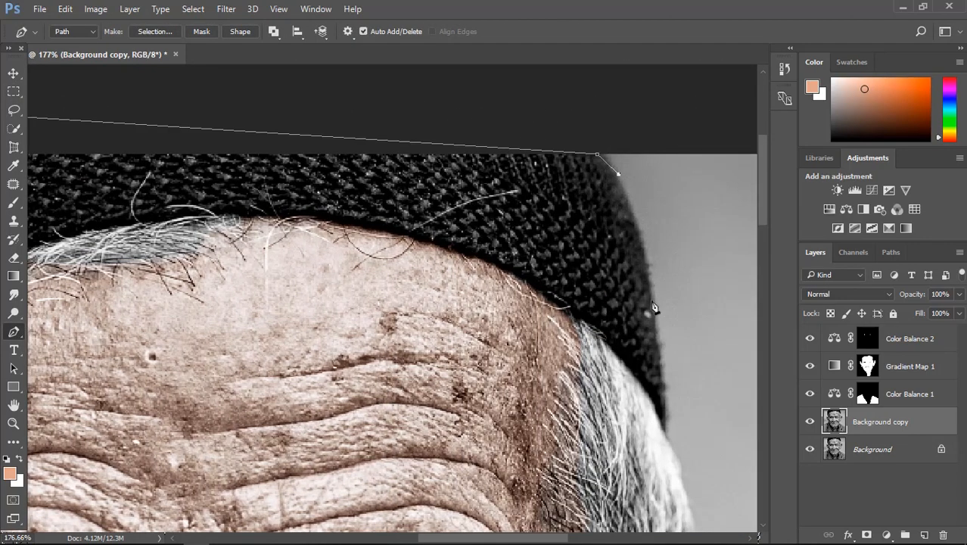
{"action": "left_click_drag", "start_coordinate": [664, 393], "coordinate": [673, 525]}
{"action": "scroll", "coordinate": [676, 454], "scroll_direction": "down", "scroll_amount": 5}
{"action": "scroll", "coordinate": [680, 385], "scroll_direction": "up", "scroll_amount": 6}
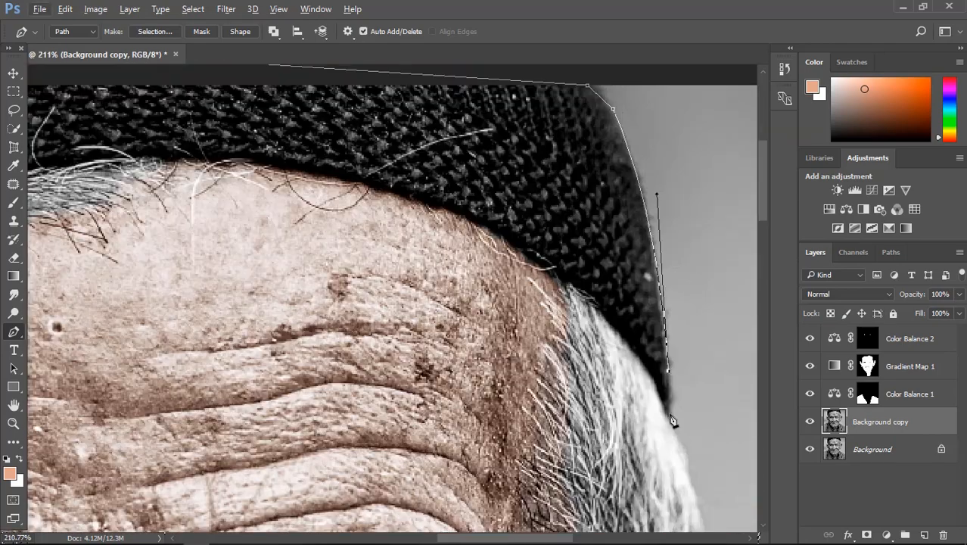
Step: Trace the edge of the white hair on the man's left side down to the top of his ear
{"action": "scroll", "coordinate": [687, 415], "scroll_direction": "up", "scroll_amount": 5}
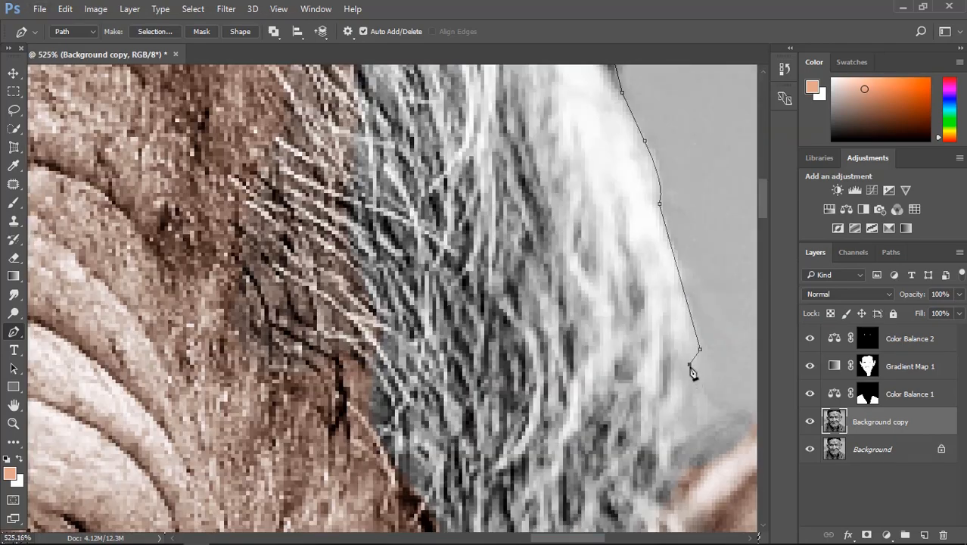
{"action": "scroll", "coordinate": [717, 414], "scroll_direction": "right", "scroll_amount": 5}
{"action": "left_click_drag", "start_coordinate": [647, 424], "coordinate": [659, 447]}
{"action": "left_click", "coordinate": [651, 431]}
Step: Continue the path around the top and upper outer edge of the man's left ear
{"action": "scroll", "coordinate": [650, 432], "scroll_direction": "right", "scroll_amount": 6}
{"action": "scroll", "coordinate": [644, 466], "scroll_direction": "down", "scroll_amount": 5}
{"action": "left_click_drag", "start_coordinate": [666, 366], "coordinate": [656, 457]}
{"action": "left_click", "coordinate": [667, 367], "text": "alt"}
{"action": "left_click", "coordinate": [644, 464]}
{"action": "scroll", "coordinate": [645, 464], "scroll_direction": "down", "scroll_amount": 6}
{"action": "left_click", "coordinate": [634, 411]}
Step: Trace the lower outer edge of the left ear down to where the earlobe begins
{"action": "scroll", "coordinate": [634, 411], "scroll_direction": "down", "scroll_amount": 6}
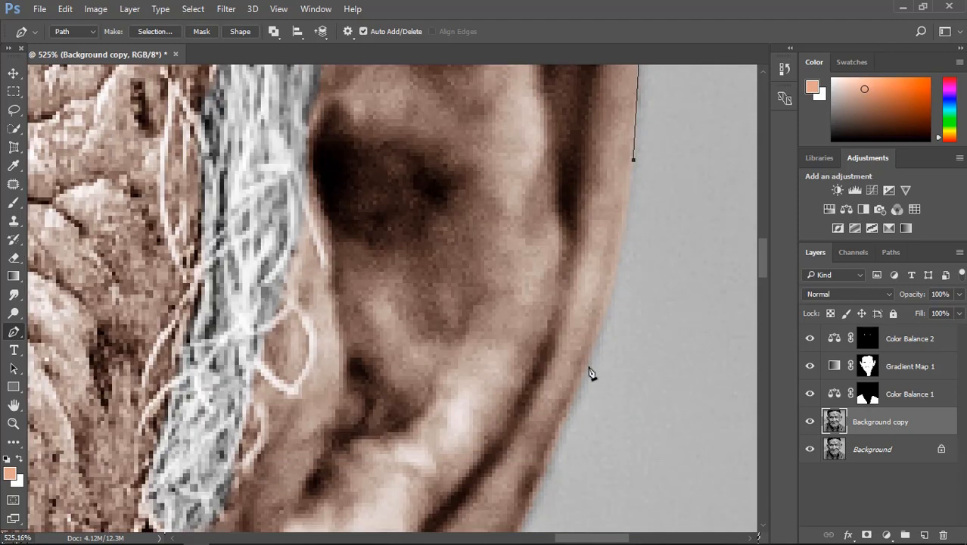
{"action": "left_click_drag", "start_coordinate": [589, 364], "coordinate": [557, 437]}
{"action": "left_click", "coordinate": [590, 366], "text": "alt"}
{"action": "left_click", "coordinate": [563, 429]}
{"action": "left_click", "coordinate": [540, 489]}
{"action": "scroll", "coordinate": [526, 506], "scroll_direction": "down", "scroll_amount": 7}
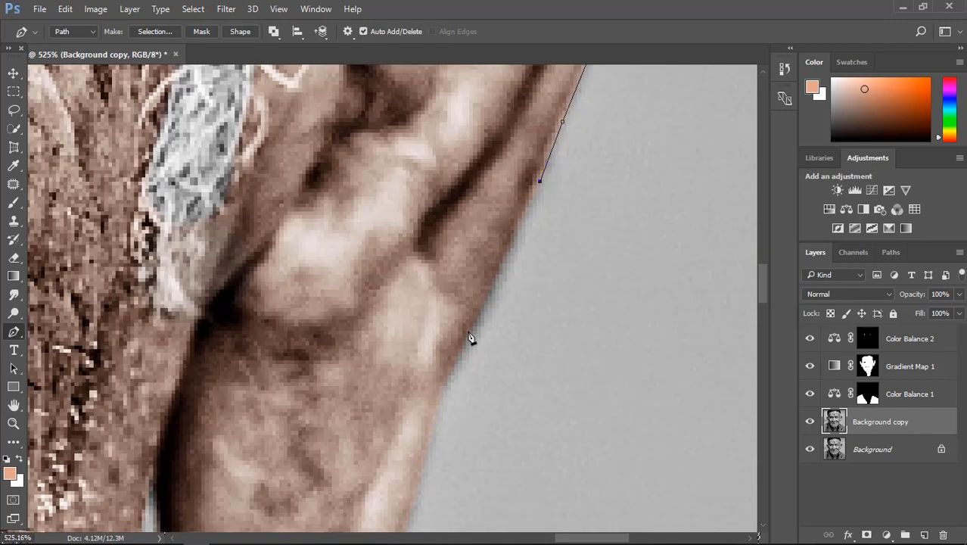
{"action": "left_click", "coordinate": [470, 336]}
{"action": "left_click", "coordinate": [443, 383]}
Step: Curve the path around the bottom of the left earlobe and up its inner side
{"action": "scroll", "coordinate": [447, 392], "scroll_direction": "down", "scroll_amount": 1}
{"action": "scroll", "coordinate": [449, 395], "scroll_direction": "down", "scroll_amount": 4}
{"action": "left_click_drag", "start_coordinate": [366, 429], "coordinate": [313, 494]}
{"action": "left_click", "coordinate": [367, 428], "text": "alt"}
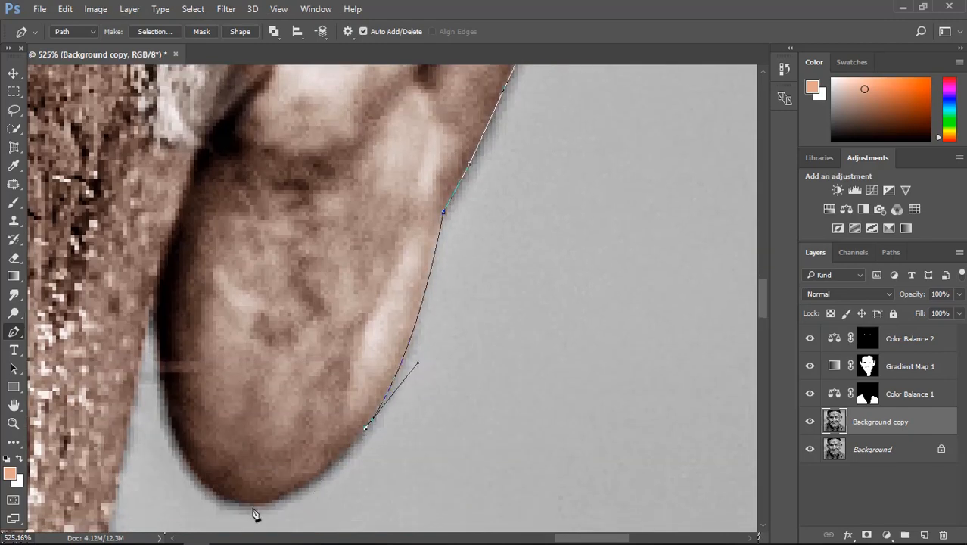
{"action": "left_click_drag", "start_coordinate": [253, 507], "coordinate": [186, 518]}
{"action": "left_click", "coordinate": [254, 507], "text": "alt"}
{"action": "left_click", "coordinate": [193, 477]}
{"action": "left_click", "coordinate": [165, 410]}
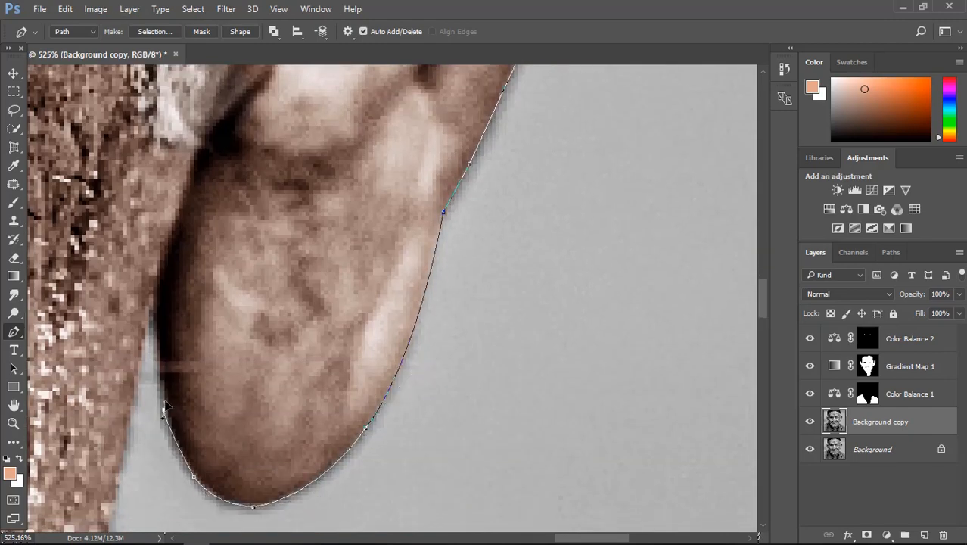
Step: Trace the notch between the left earlobe and jaw, and follow the jaw down to the jacket collar
{"action": "left_click", "coordinate": [148, 309]}
{"action": "left_click", "coordinate": [135, 413]}
{"action": "scroll", "coordinate": [135, 374], "scroll_direction": "down", "scroll_amount": 5}
{"action": "left_click", "coordinate": [112, 358]}
{"action": "left_click", "coordinate": [93, 415]}
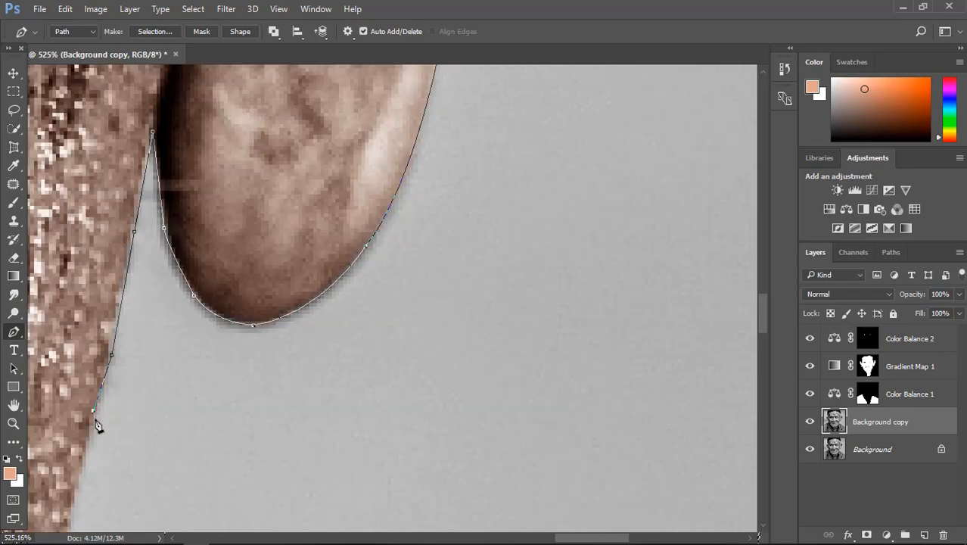
{"action": "left_click", "coordinate": [86, 451]}
{"action": "scroll", "coordinate": [75, 460], "scroll_direction": "down", "scroll_amount": 5}
{"action": "scroll", "coordinate": [76, 470], "scroll_direction": "left", "scroll_amount": 1}
{"action": "left_click", "coordinate": [114, 459]}
Step: Trace the first part of the man's left shoulder outward from the collar to the bump in the jacket edge
{"action": "left_click", "coordinate": [250, 514]}
{"action": "scroll", "coordinate": [318, 476], "scroll_direction": "down", "scroll_amount": 2}
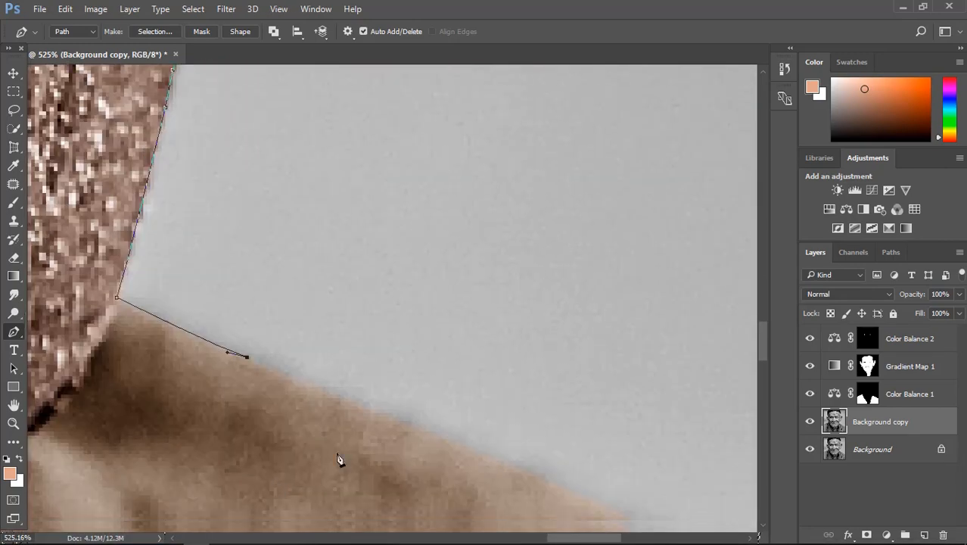
{"action": "scroll", "coordinate": [341, 457], "scroll_direction": "down", "scroll_amount": 1}
{"action": "left_click", "coordinate": [422, 387]}
{"action": "left_click", "coordinate": [601, 462]}
{"action": "left_click_drag", "start_coordinate": [601, 461], "coordinate": [610, 470]}
{"action": "left_click", "coordinate": [601, 461], "text": "alt"}
{"action": "scroll", "coordinate": [599, 467], "scroll_direction": "down", "scroll_amount": 2}
{"action": "scroll", "coordinate": [598, 467], "scroll_direction": "right", "scroll_amount": 2}
{"action": "left_click_drag", "start_coordinate": [568, 412], "coordinate": [580, 430]}
{"action": "left_click", "coordinate": [568, 413], "text": "alt"}
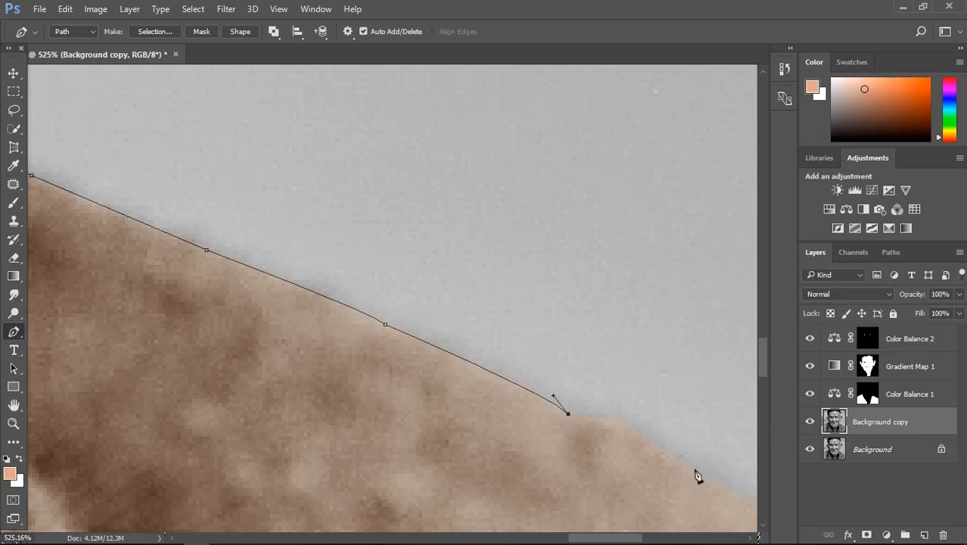
Step: Continue the path over the bump and along the rest of the left shoulder to the photo's right edge
{"action": "left_click_drag", "start_coordinate": [694, 468], "coordinate": [464, 418]}
{"action": "left_click_drag", "start_coordinate": [464, 418], "coordinate": [558, 483]}
{"action": "left_click", "coordinate": [465, 418], "text": "alt"}
{"action": "left_click", "coordinate": [566, 470]}
{"action": "scroll", "coordinate": [598, 485], "scroll_direction": "down", "scroll_amount": 2}
{"action": "scroll", "coordinate": [606, 483], "scroll_direction": "right", "scroll_amount": 2}
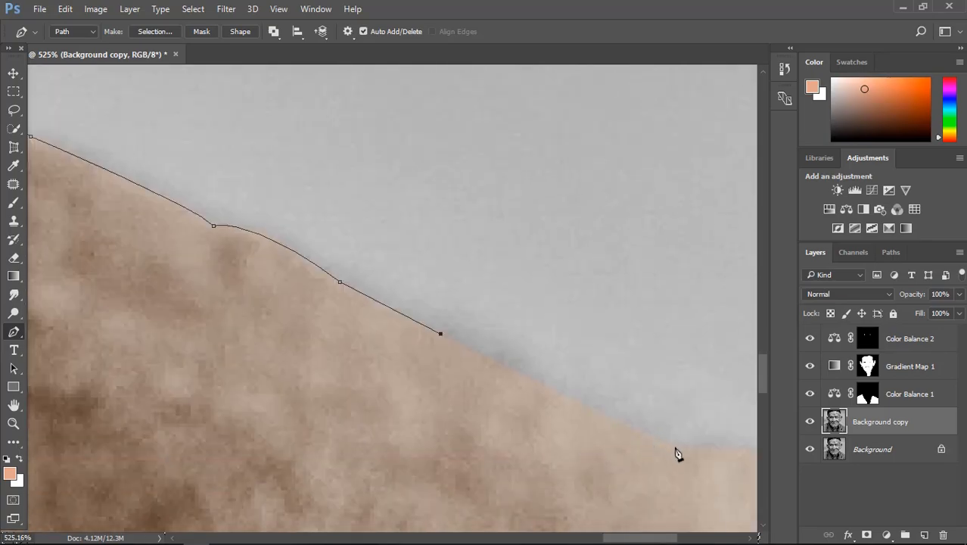
{"action": "left_click", "coordinate": [675, 445]}
{"action": "scroll", "coordinate": [676, 445], "scroll_direction": "down", "scroll_amount": 1}
{"action": "scroll", "coordinate": [676, 445], "scroll_direction": "right", "scroll_amount": 1}
{"action": "left_click_drag", "start_coordinate": [708, 390], "coordinate": [706, 399]}
Step: Close the path outside the photo back to its starting point and convert it to a selection of the backdrop
{"action": "scroll", "coordinate": [710, 402], "scroll_direction": "down", "scroll_amount": 7}
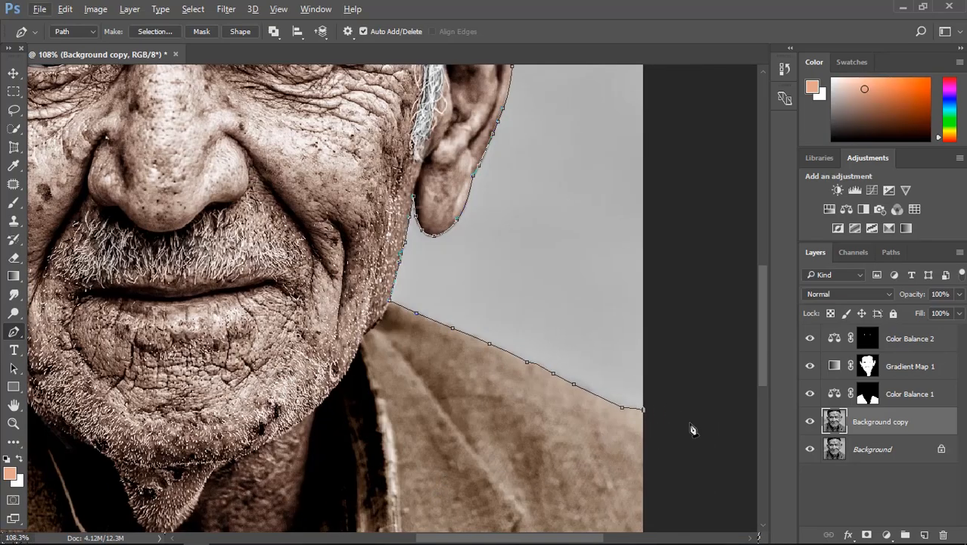
{"action": "scroll", "coordinate": [719, 326], "scroll_direction": "up", "scroll_amount": 6}
{"action": "scroll", "coordinate": [433, 202], "scroll_direction": "left", "scroll_amount": 5}
{"action": "scroll", "coordinate": [101, 418], "scroll_direction": "down", "scroll_amount": 4}
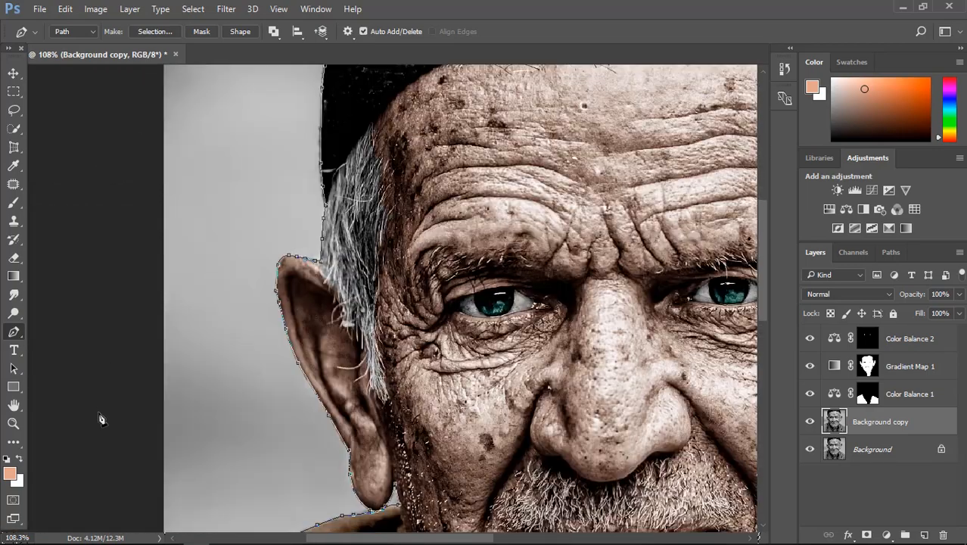
{"action": "left_click", "coordinate": [102, 433]}
{"action": "left_click", "coordinate": [163, 441]}
{"action": "right_click", "coordinate": [211, 451]}
{"action": "left_click", "coordinate": [280, 253]}
{"action": "key", "text": "Return"}
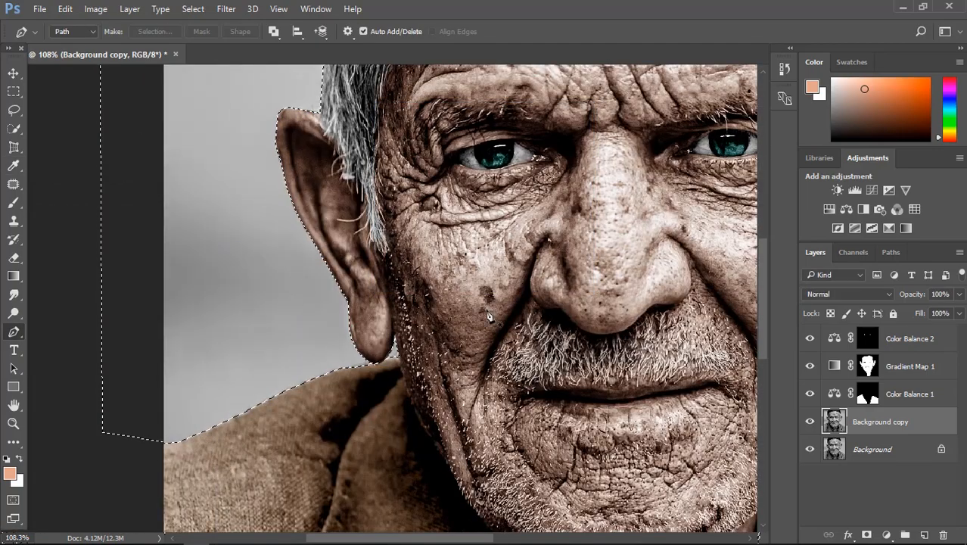
Step: Tint the selected backdrop green with a Color Balance adjustment layer, setting midtones to +31 red and +100 green
{"action": "scroll", "coordinate": [435, 290], "scroll_direction": "down", "scroll_amount": 5}
{"action": "left_click", "coordinate": [847, 210]}
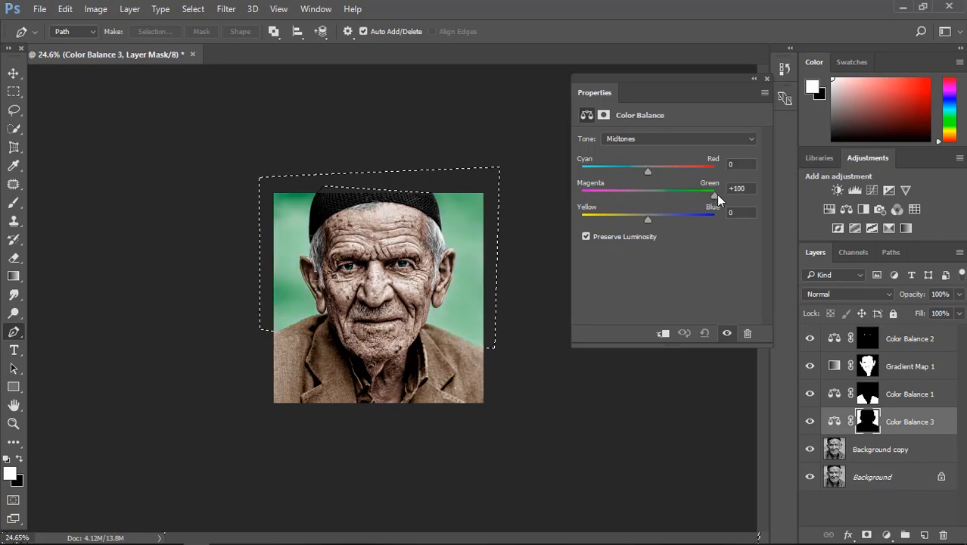
{"action": "left_click_drag", "start_coordinate": [648, 171], "coordinate": [675, 172]}
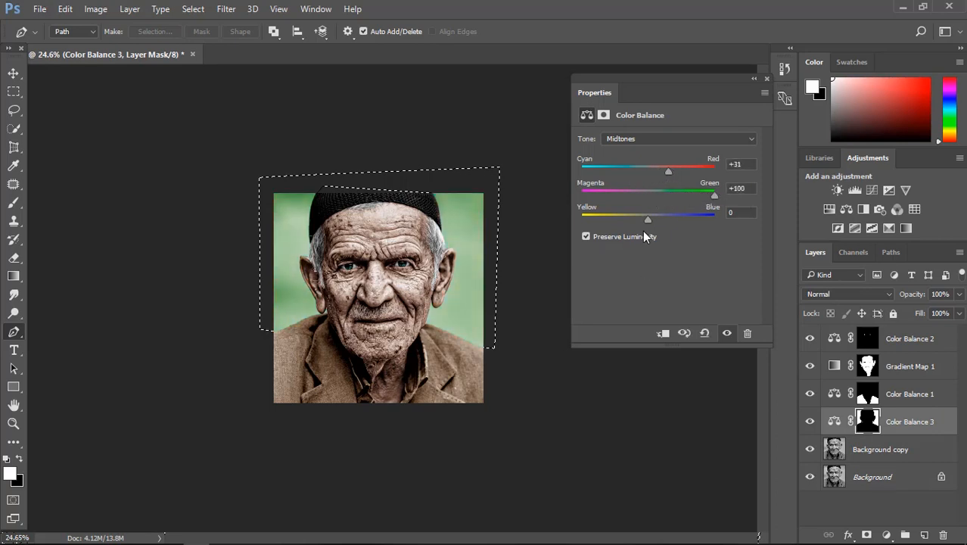
{"action": "left_click", "coordinate": [766, 79]}
Step: Clear the backdrop selection and merge Background copy with all the adjustment layers above it into one layer
{"action": "key", "text": "m"}
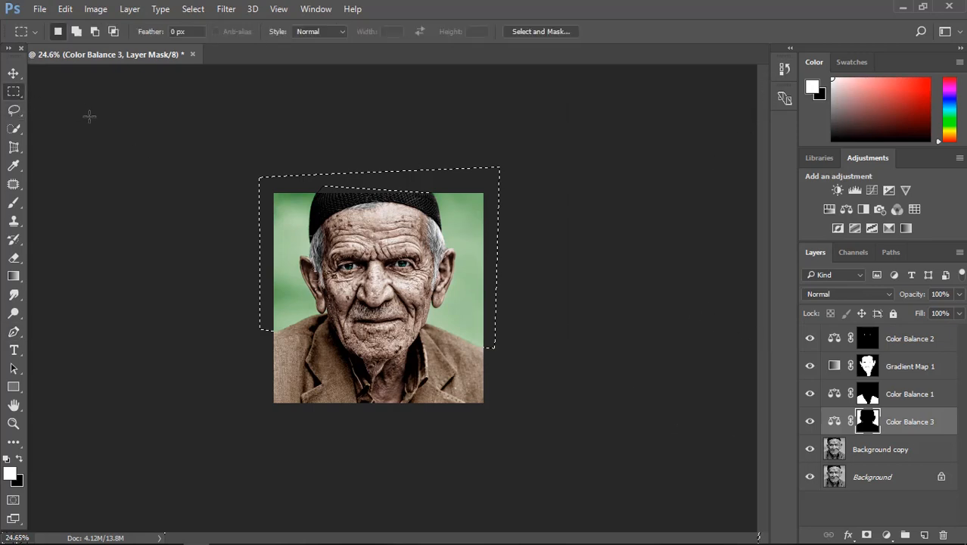
{"action": "left_click", "coordinate": [13, 73]}
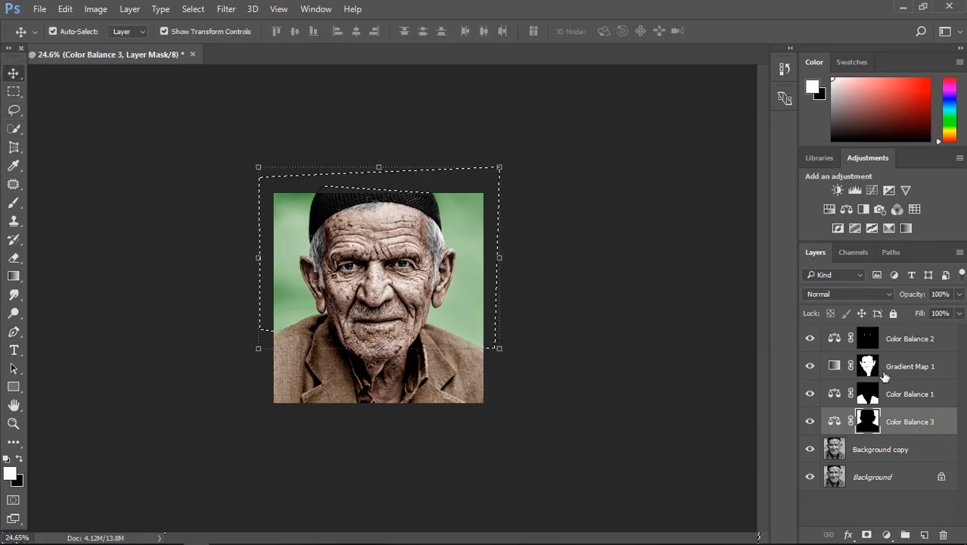
{"action": "left_click", "coordinate": [910, 367]}
{"action": "left_click", "coordinate": [882, 457]}
{"action": "key", "text": "ctrl+d"}
{"action": "scroll", "coordinate": [424, 335], "scroll_direction": "up", "scroll_amount": 7}
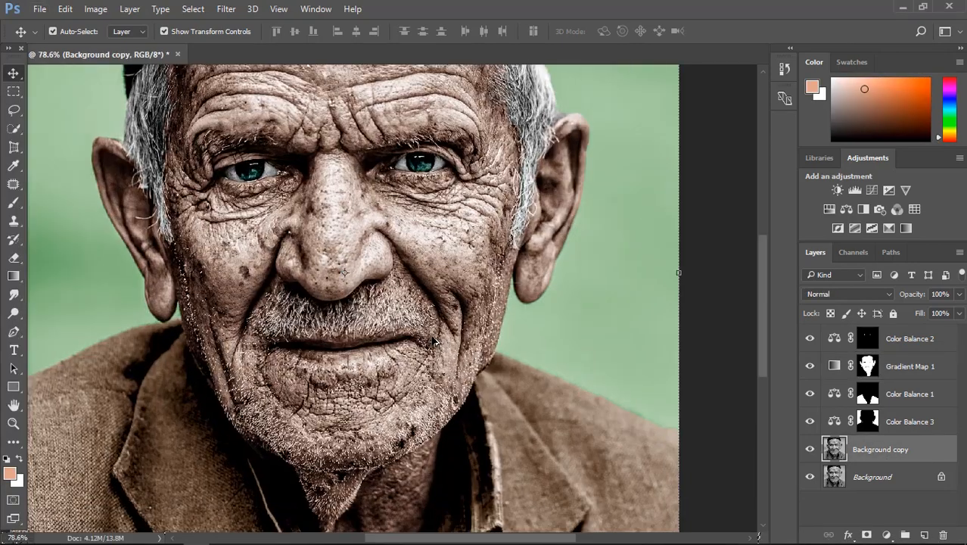
{"action": "scroll", "coordinate": [424, 336], "scroll_direction": "down", "scroll_amount": 6}
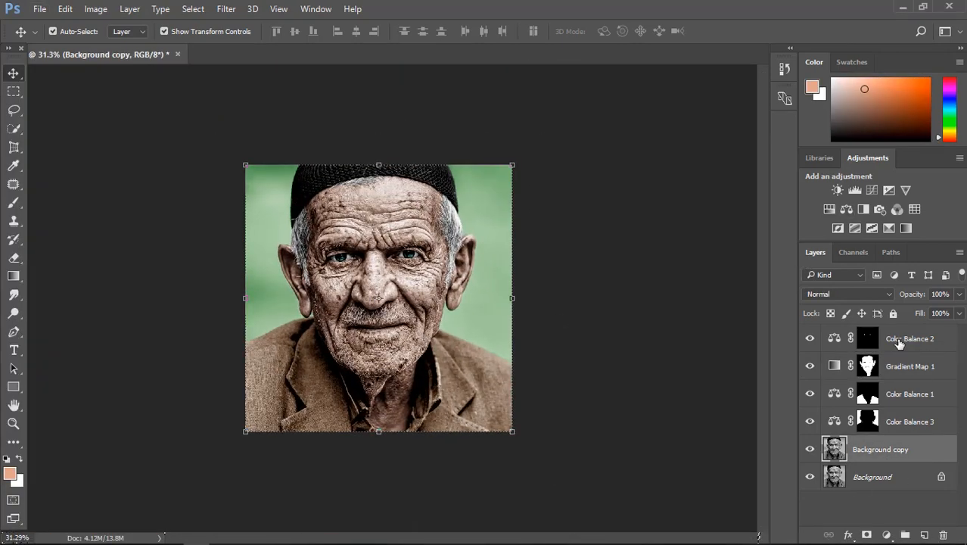
{"action": "left_click", "coordinate": [899, 343], "text": "shift"}
{"action": "right_click", "coordinate": [899, 343]}
{"action": "left_click", "coordinate": [734, 402]}
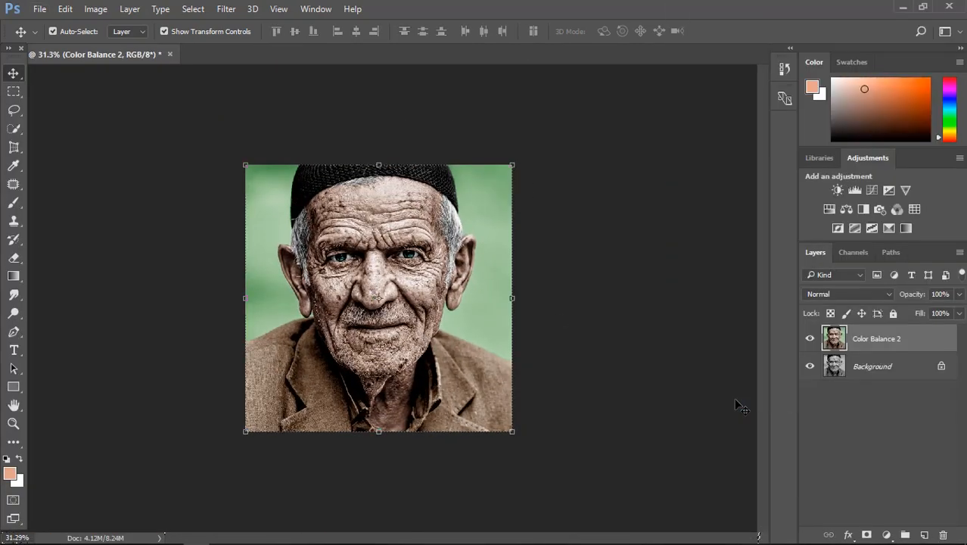
Step: Open the merged layer in the Camera Raw filter and set Temperature to +10, Tint to -6 and Shadows to +8
{"action": "left_click", "coordinate": [239, 8]}
{"action": "left_click", "coordinate": [342, 91]}
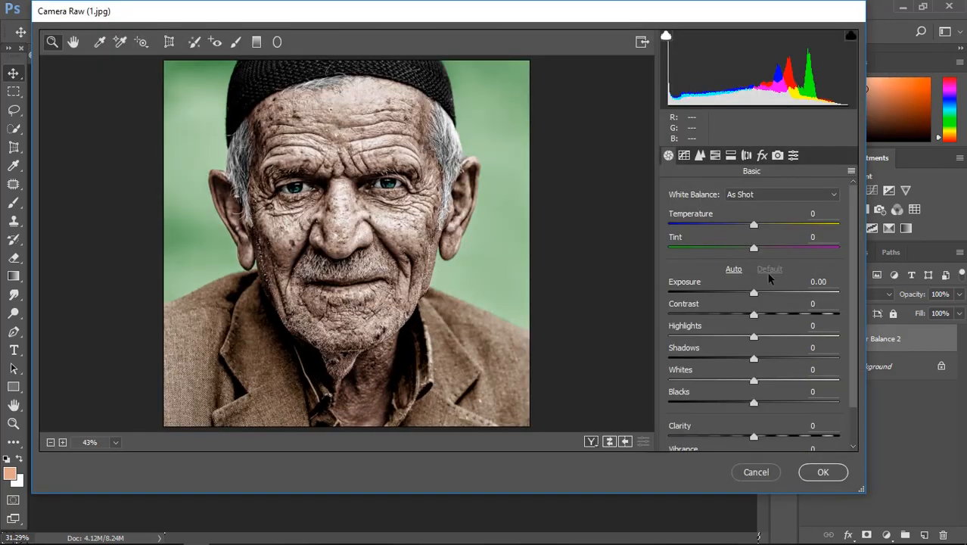
{"action": "left_click_drag", "start_coordinate": [754, 243], "coordinate": [762, 223]}
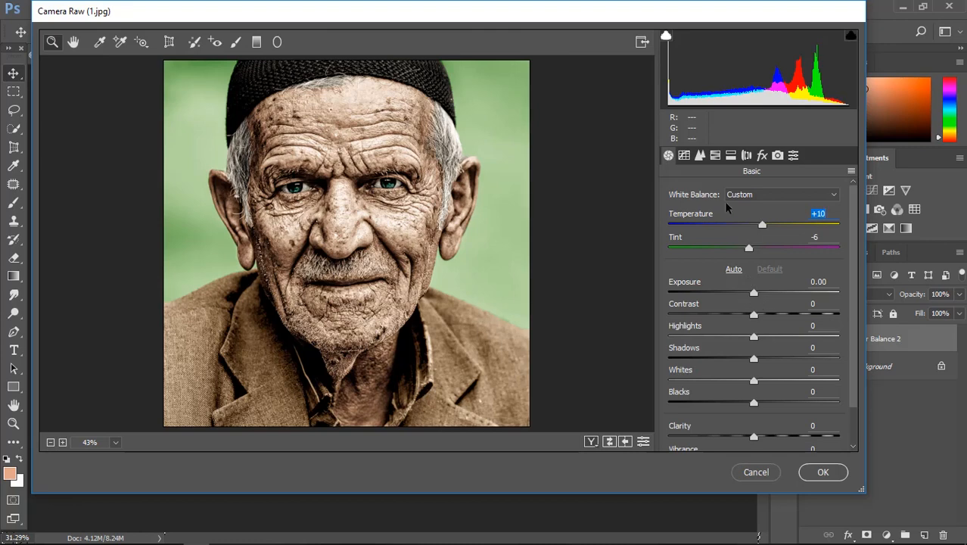
{"action": "scroll", "coordinate": [747, 240], "scroll_direction": "down", "scroll_amount": 2}
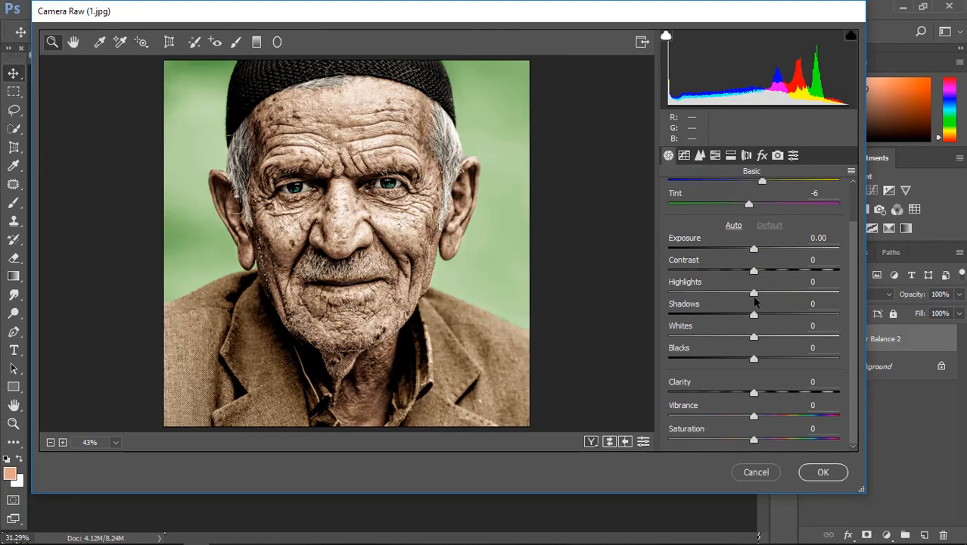
{"action": "left_click_drag", "start_coordinate": [754, 314], "coordinate": [760, 315]}
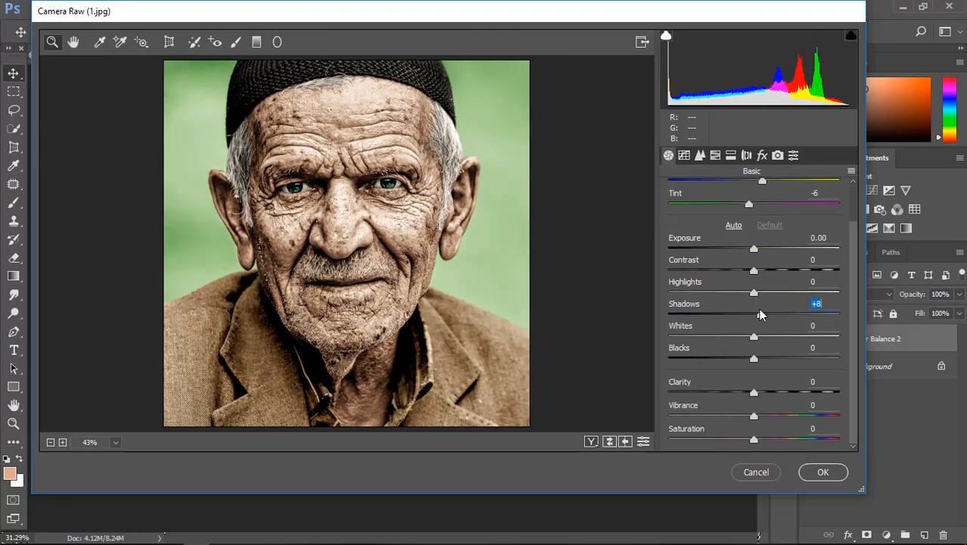
Step: Adjust the oranges in the HSL settings to hue -10, saturation +19 and luminance -25
{"action": "left_click", "coordinate": [684, 156]}
{"action": "left_click", "coordinate": [700, 156]}
{"action": "left_click", "coordinate": [715, 156]}
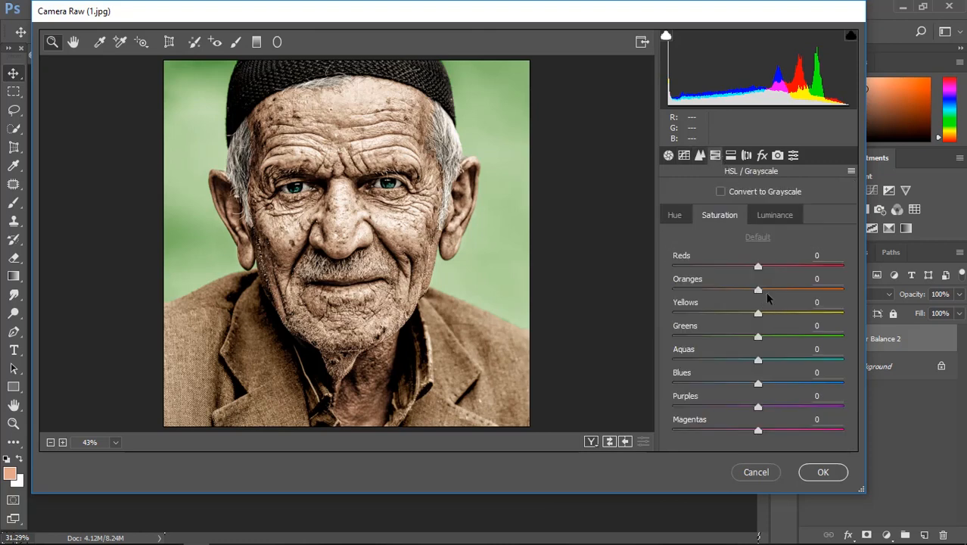
{"action": "left_click", "coordinate": [675, 215]}
{"action": "left_click_drag", "start_coordinate": [758, 291], "coordinate": [755, 292]}
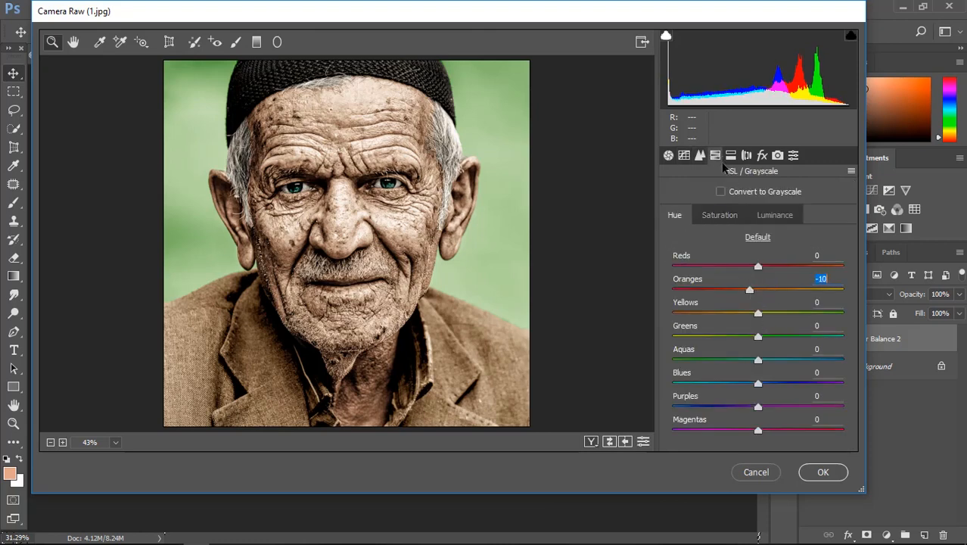
{"action": "left_click", "coordinate": [719, 215]}
{"action": "left_click", "coordinate": [731, 156]}
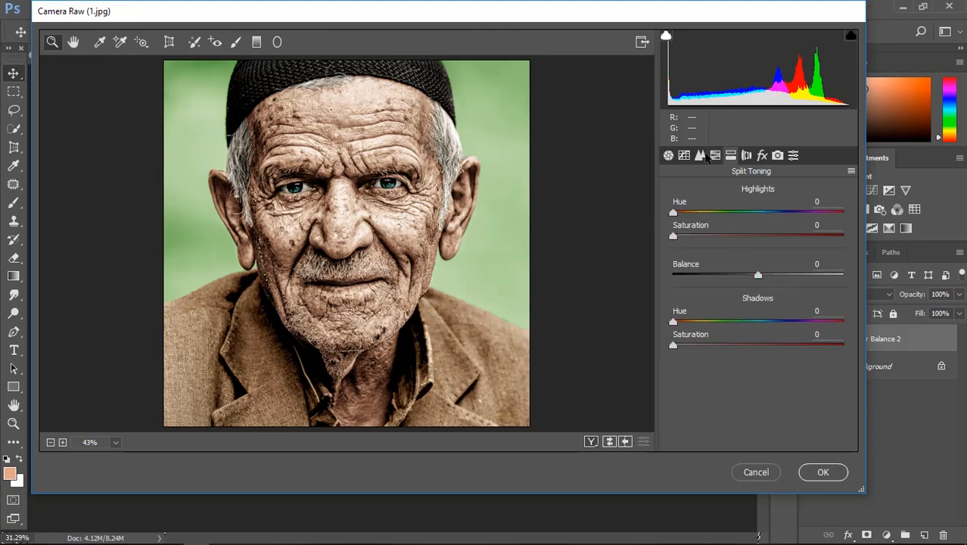
{"action": "left_click", "coordinate": [716, 155]}
{"action": "left_click", "coordinate": [775, 215]}
{"action": "left_click_drag", "start_coordinate": [758, 290], "coordinate": [729, 293]}
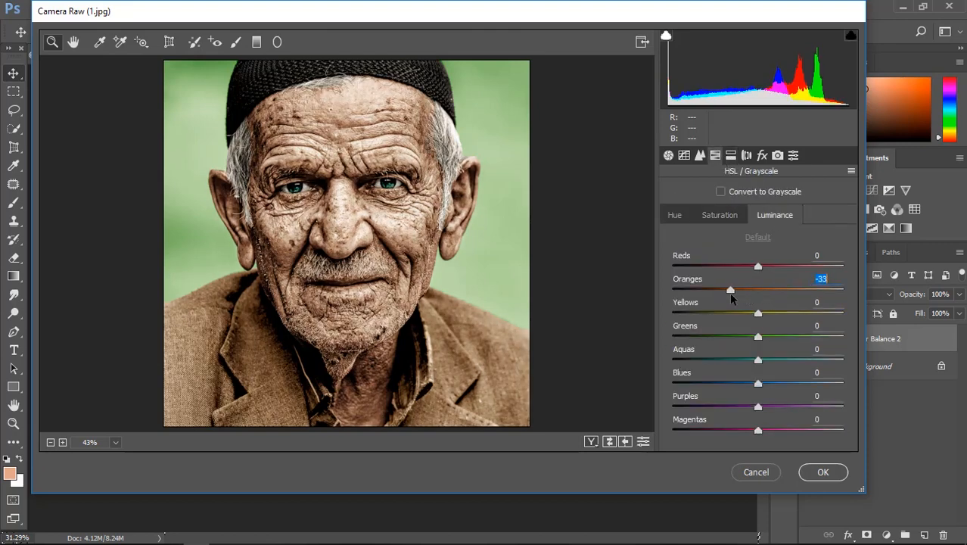
Step: Adjust the reds in the HSL settings to hue +28, saturation +45 and luminance -39
{"action": "left_click", "coordinate": [674, 219]}
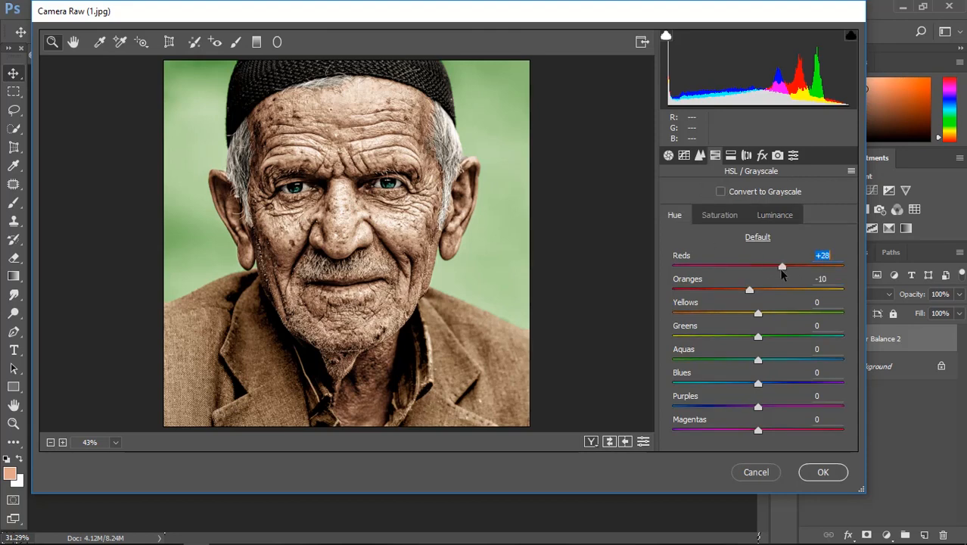
{"action": "left_click", "coordinate": [737, 215]}
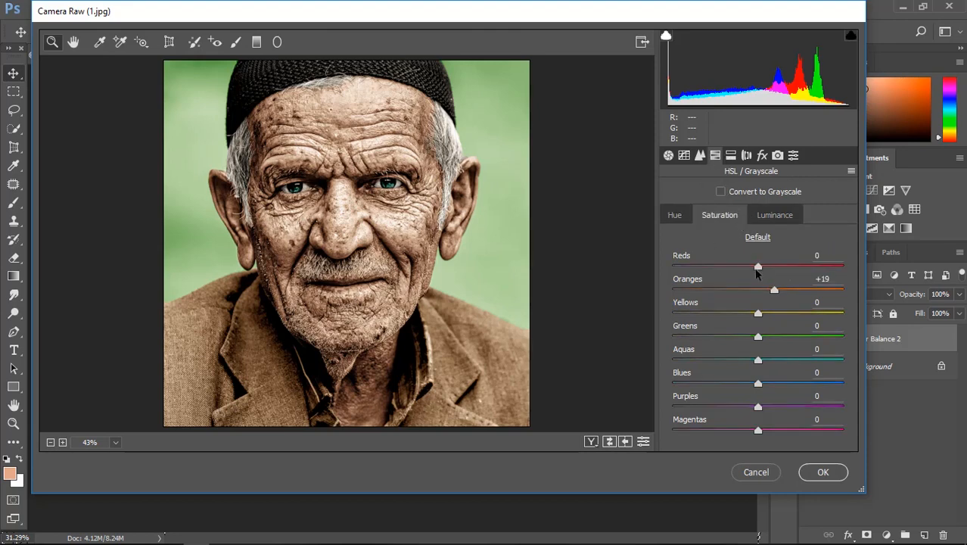
{"action": "left_click", "coordinate": [775, 216]}
{"action": "left_click_drag", "start_coordinate": [758, 266], "coordinate": [705, 265]}
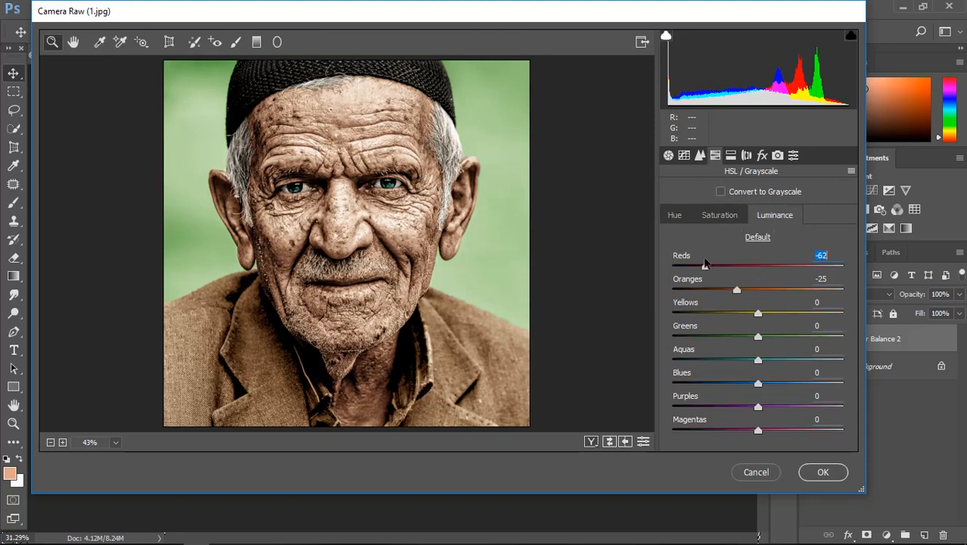
Step: Adjust the greens in the HSL settings to hue +7, saturation -20 and luminance -28
{"action": "left_click", "coordinate": [680, 219]}
{"action": "left_click_drag", "start_coordinate": [758, 337], "coordinate": [735, 337]}
{"action": "left_click", "coordinate": [720, 215]}
{"action": "left_click", "coordinate": [772, 217]}
{"action": "scroll", "coordinate": [609, 347], "scroll_direction": "down", "scroll_amount": 1}
{"action": "scroll", "coordinate": [609, 348], "scroll_direction": "down", "scroll_amount": 1}
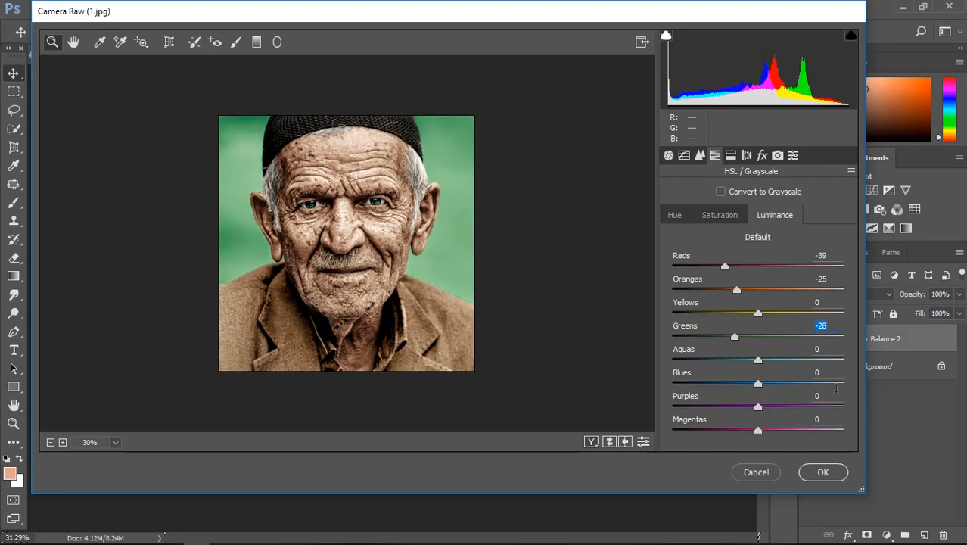
{"action": "left_click", "coordinate": [674, 216]}
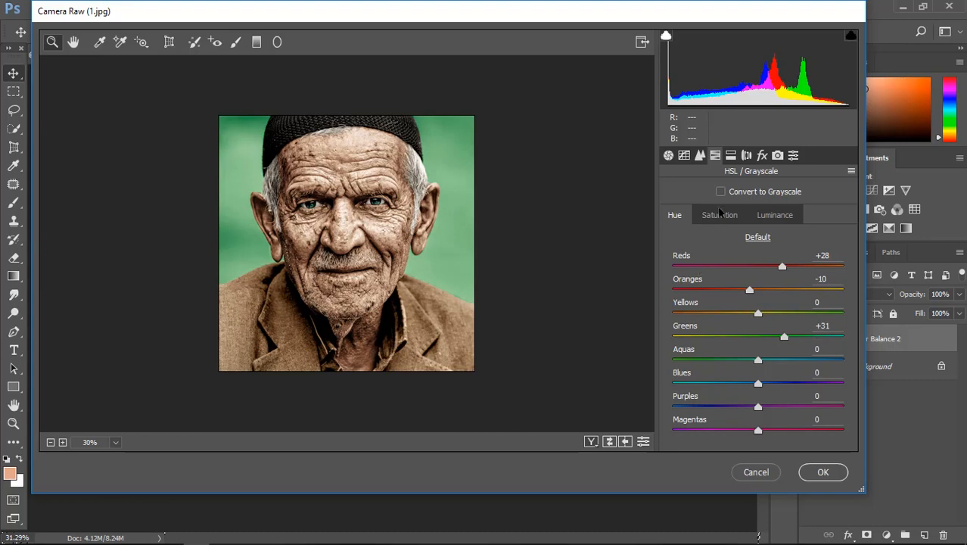
{"action": "left_click_drag", "start_coordinate": [784, 337], "coordinate": [764, 338]}
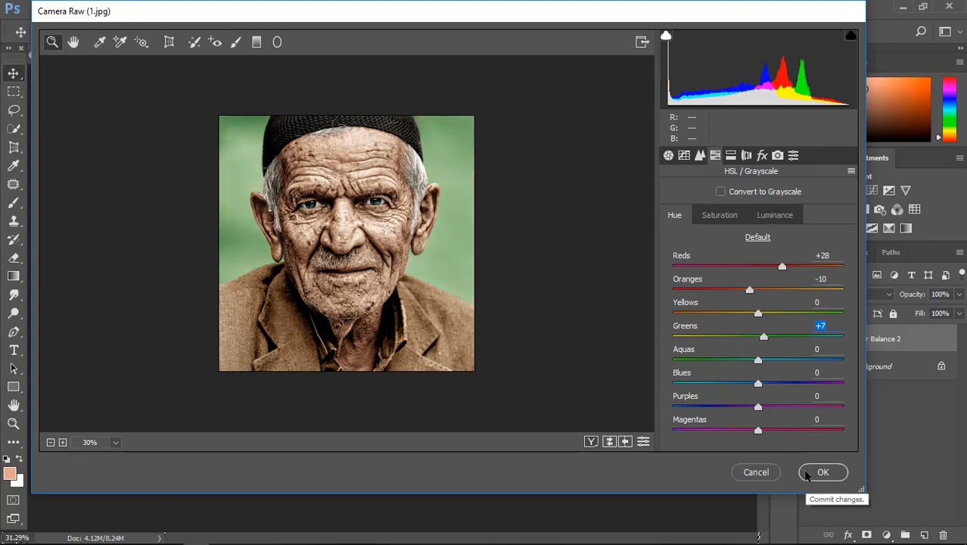
Step: Set the blues' hue to +18, raise their saturation and lower the aquas' luminance, apply the filter and compare with the original photo
{"action": "key", "text": "ctrl+plus"}
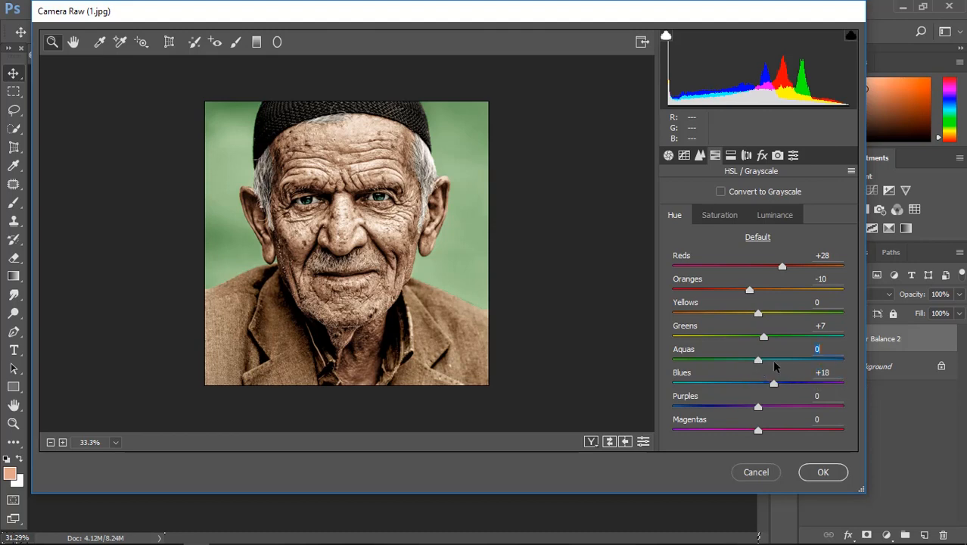
{"action": "left_click", "coordinate": [718, 218]}
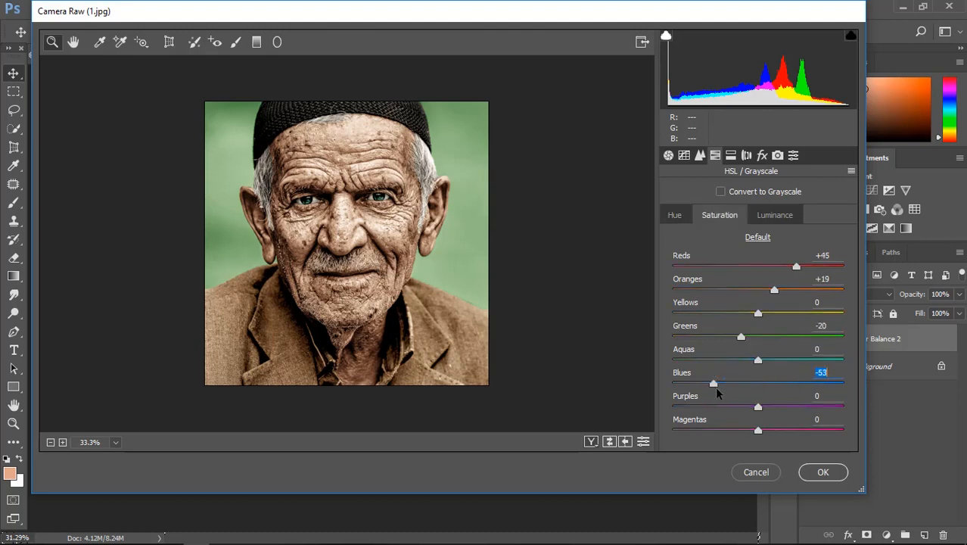
{"action": "left_click_drag", "start_coordinate": [716, 388], "coordinate": [871, 392]}
{"action": "left_click", "coordinate": [752, 216]}
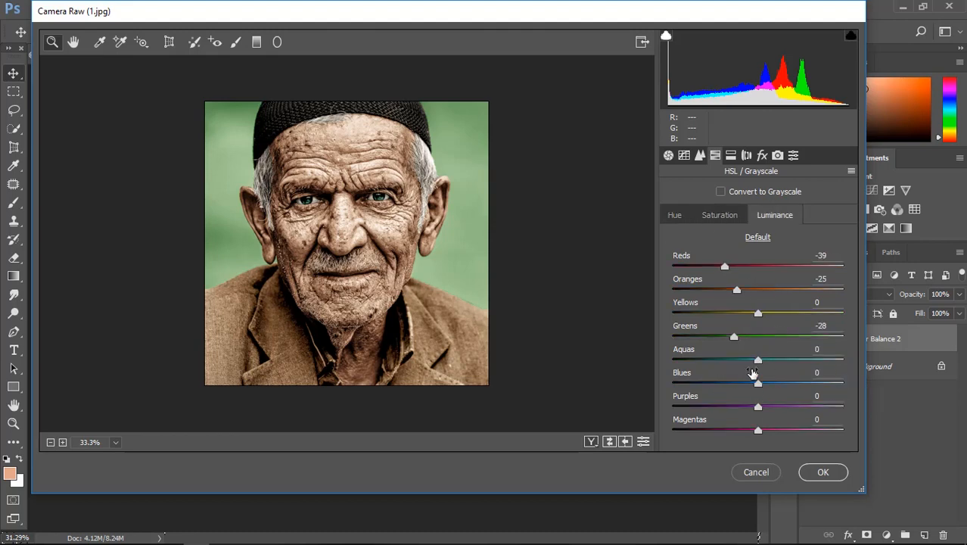
{"action": "left_click_drag", "start_coordinate": [757, 360], "coordinate": [721, 361]}
{"action": "left_click", "coordinate": [822, 470]}
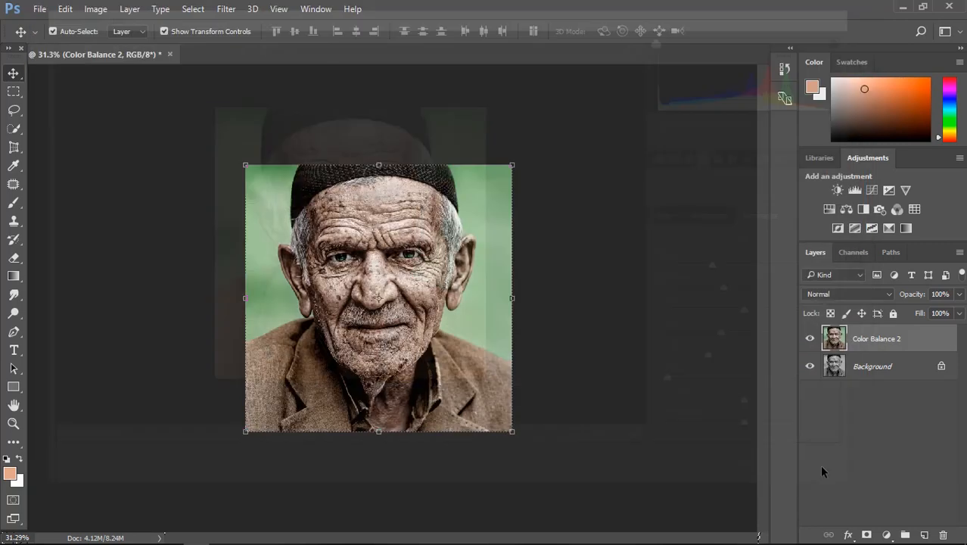
{"action": "left_click", "coordinate": [810, 338]}
{"action": "left_click", "coordinate": [810, 338]}
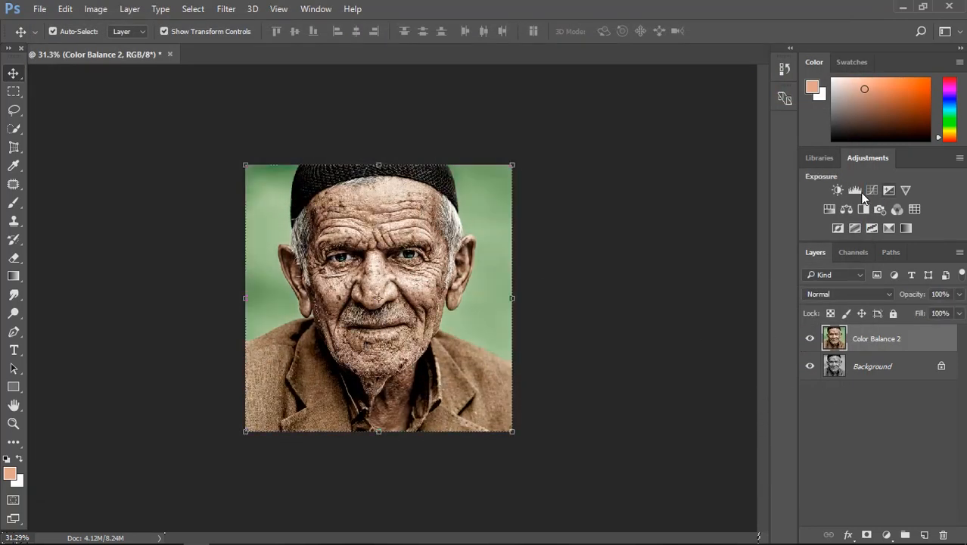
Step: Choose the Brush tool and set the foreground colour to a vivid, fully saturated red
{"action": "left_click", "coordinate": [13, 202]}
{"action": "left_click", "coordinate": [10, 474]}
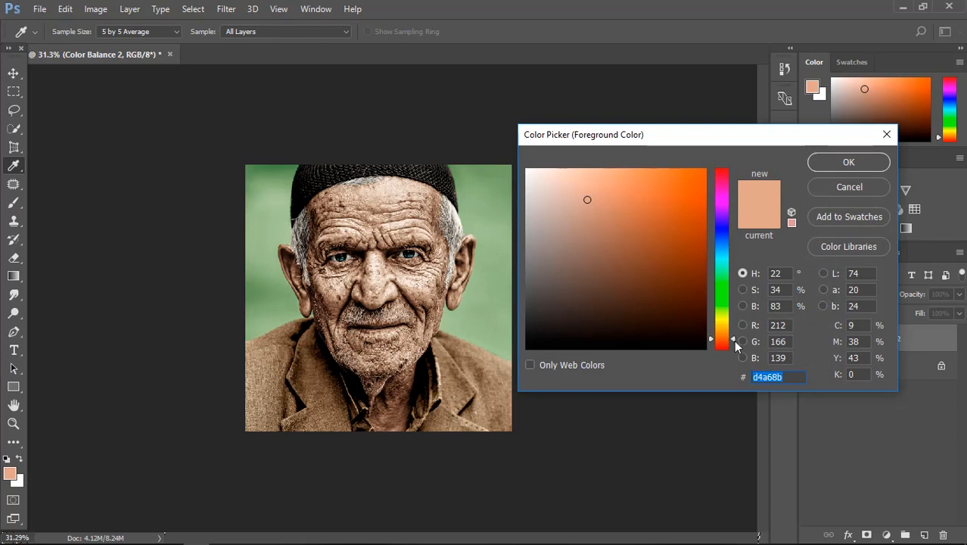
{"action": "left_click_drag", "start_coordinate": [732, 340], "coordinate": [707, 142]}
{"action": "left_click", "coordinate": [687, 184]}
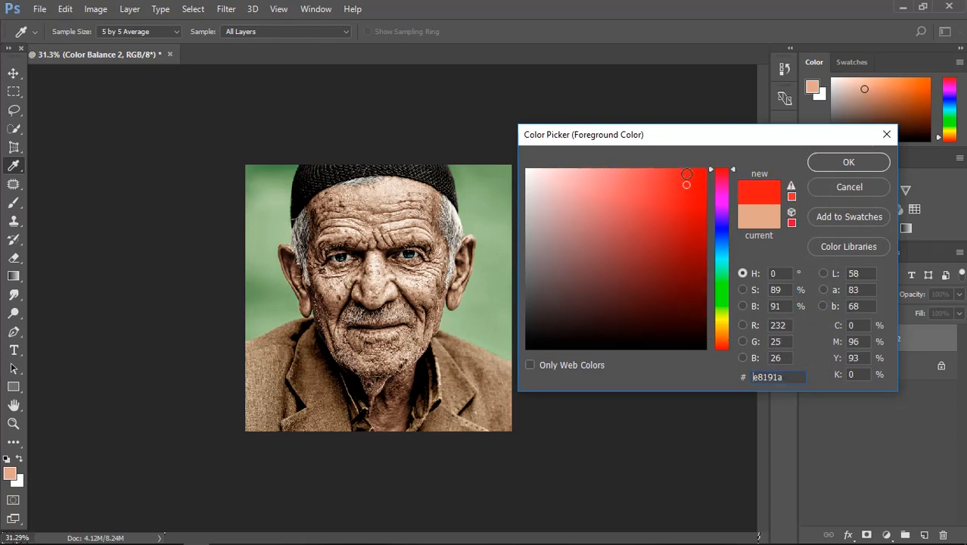
{"action": "mouse_move", "coordinate": [687, 174]}
{"action": "left_mouse_down"}
{"action": "mouse_move", "coordinate": [698, 191]}
{"action": "mouse_move", "coordinate": [708, 172]}
{"action": "left_mouse_up"}
{"action": "left_click", "coordinate": [840, 163]}
Step: Paint both lips solid red with the 17 px brush on a new layer above the merged photo
{"action": "scroll", "coordinate": [368, 378], "scroll_direction": "up", "scroll_amount": 5}
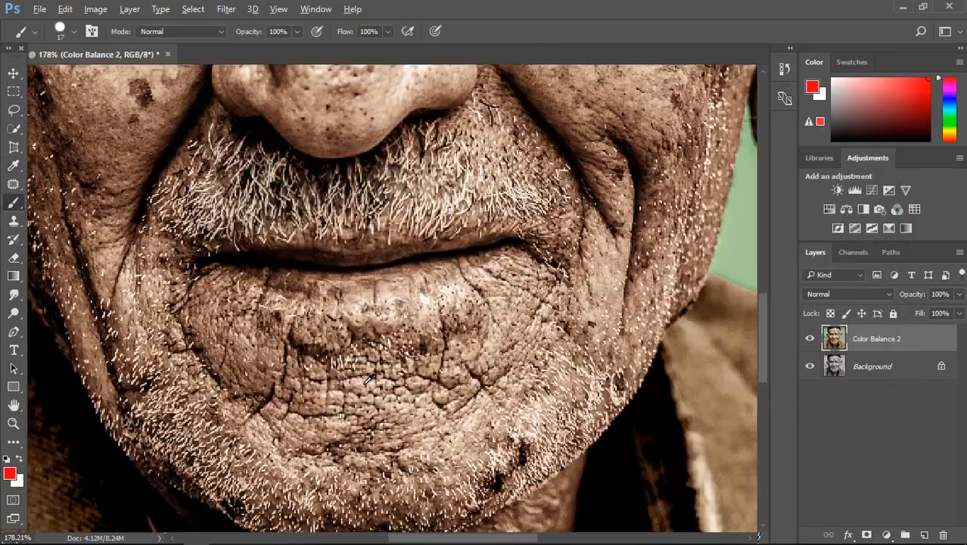
{"action": "scroll", "coordinate": [368, 378], "scroll_direction": "up", "scroll_amount": 3}
{"action": "mouse_move", "coordinate": [127, 193]}
{"action": "left_mouse_down"}
{"action": "mouse_move", "coordinate": [523, 154]}
{"action": "mouse_move", "coordinate": [590, 151]}
{"action": "left_mouse_up"}
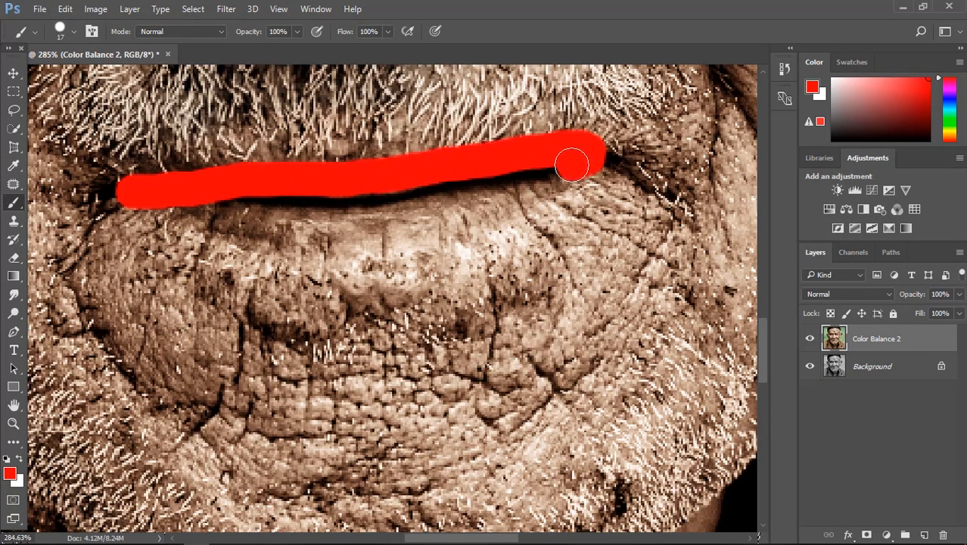
{"action": "key", "text": "ctrl+z"}
{"action": "left_click", "coordinate": [924, 535]}
{"action": "mouse_move", "coordinate": [112, 199]}
{"action": "left_mouse_down"}
{"action": "mouse_move", "coordinate": [588, 151]}
{"action": "mouse_move", "coordinate": [488, 206]}
{"action": "mouse_move", "coordinate": [264, 234]}
{"action": "mouse_move", "coordinate": [305, 218]}
{"action": "mouse_move", "coordinate": [330, 227]}
{"action": "left_mouse_up"}
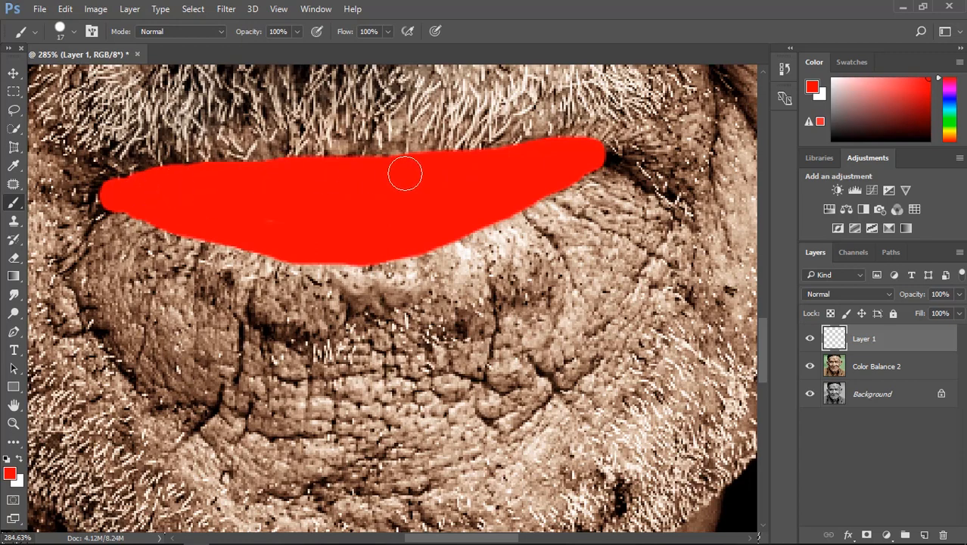
{"action": "mouse_move", "coordinate": [567, 152]}
{"action": "left_mouse_down"}
{"action": "mouse_move", "coordinate": [485, 219]}
{"action": "mouse_move", "coordinate": [400, 218]}
{"action": "mouse_move", "coordinate": [560, 194]}
{"action": "mouse_move", "coordinate": [605, 159]}
{"action": "left_mouse_up"}
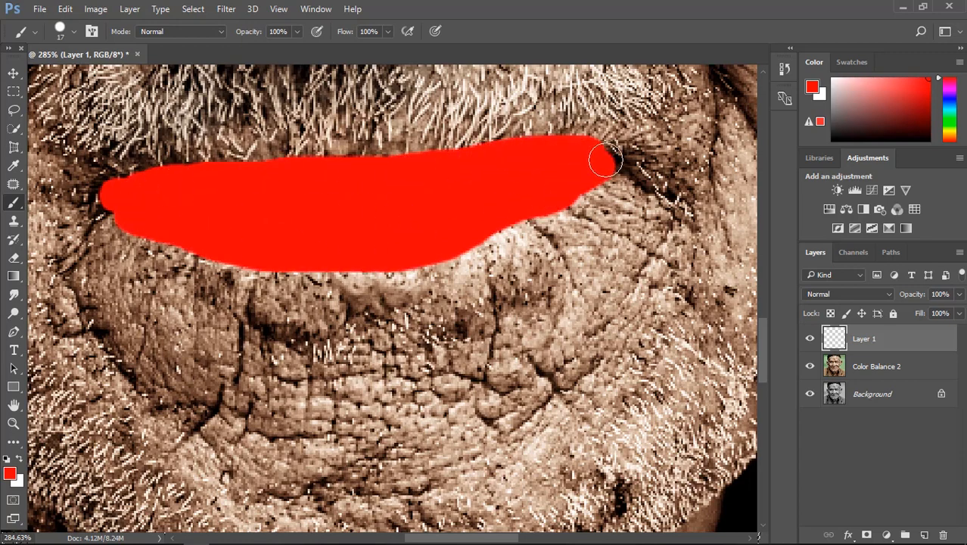
Step: Try Hard Light and Linear Light on the red lip layer, and settle on the Soft Light blend mode
{"action": "scroll", "coordinate": [569, 270], "scroll_direction": "down", "scroll_amount": 2}
{"action": "left_click", "coordinate": [889, 301]}
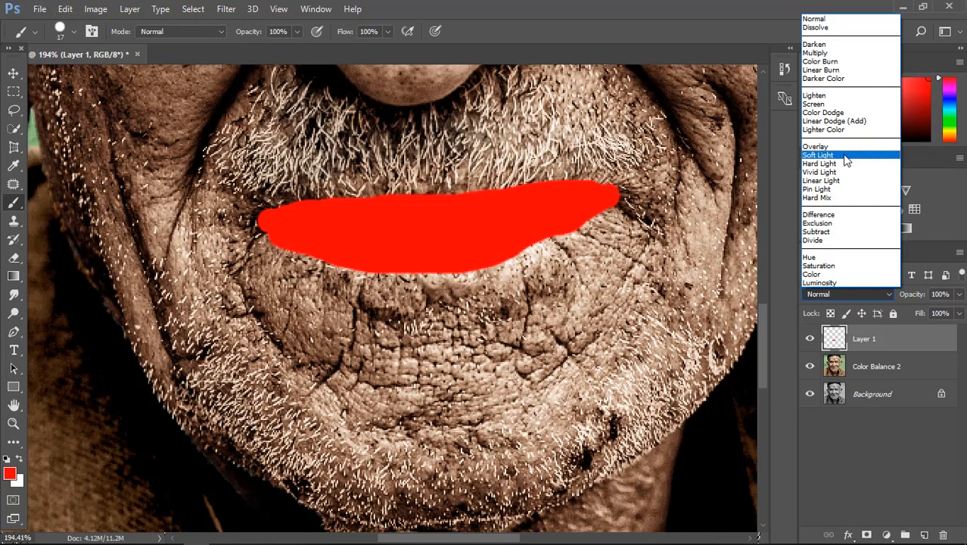
{"action": "left_click", "coordinate": [842, 162]}
{"action": "left_click", "coordinate": [890, 295]}
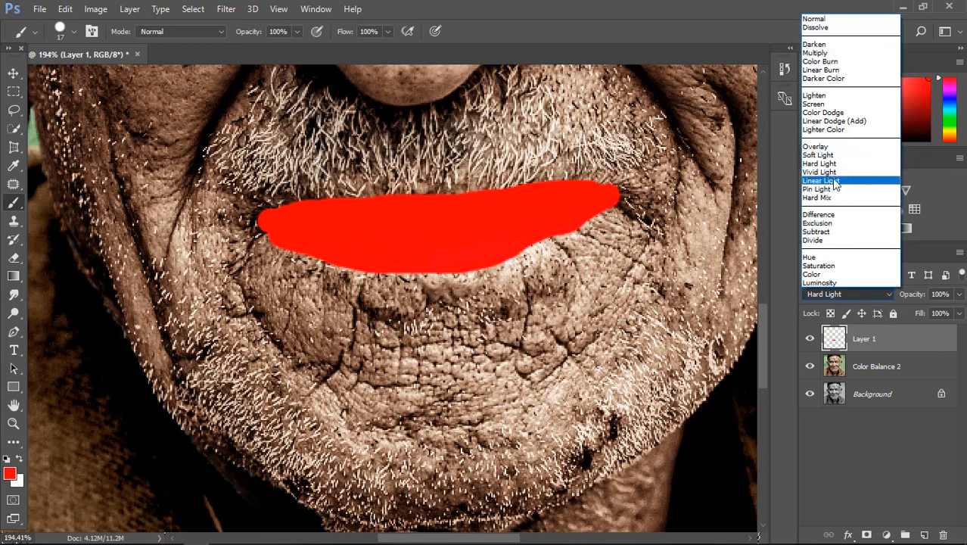
{"action": "left_click", "coordinate": [841, 181]}
{"action": "left_click", "coordinate": [894, 298]}
{"action": "left_click", "coordinate": [818, 155]}
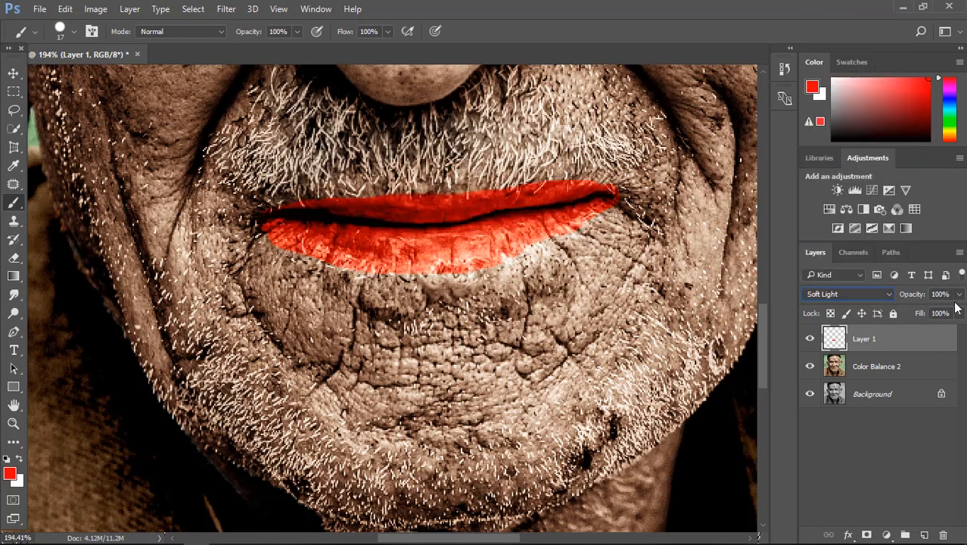
Step: Lower the red lip layer's opacity to 21% and add a layer mask to it
{"action": "left_click", "coordinate": [959, 294]}
{"action": "left_click_drag", "start_coordinate": [953, 317], "coordinate": [904, 314]}
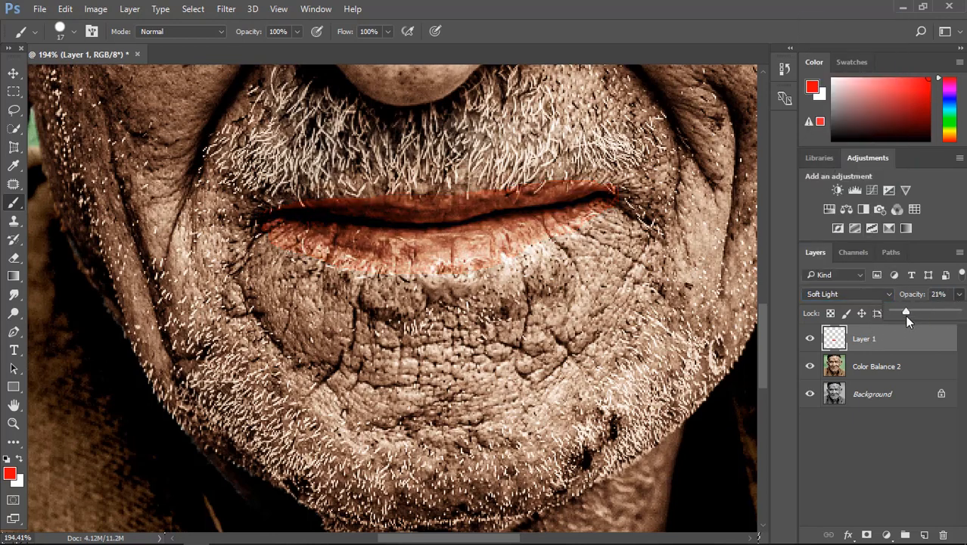
{"action": "left_click", "coordinate": [867, 534]}
Step: Soften the tint along the lip edges by painting black on the mask at 26% brush opacity, and compare the result with the original photo
{"action": "scroll", "coordinate": [400, 221], "scroll_direction": "up", "scroll_amount": 2}
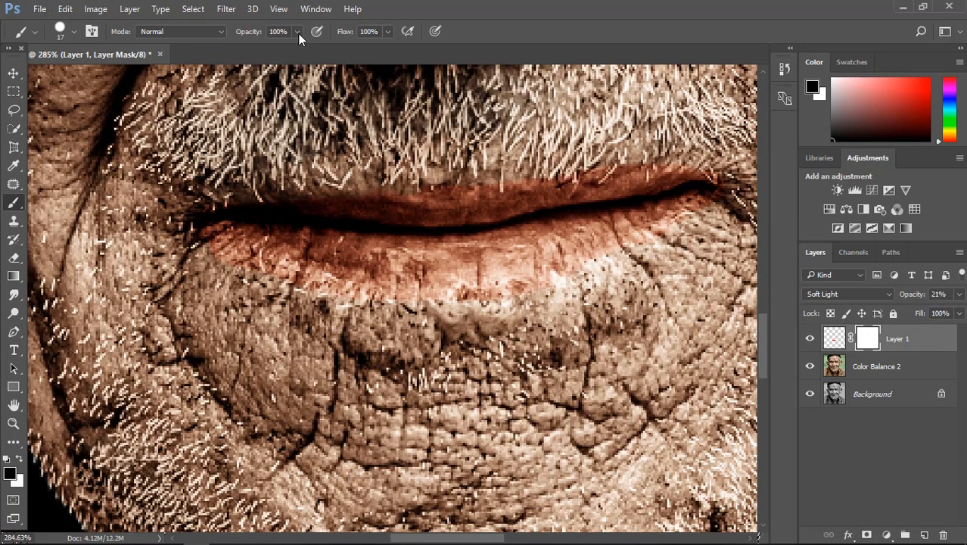
{"action": "key", "text": "2"}
{"action": "key", "text": "6"}
{"action": "left_click_drag", "start_coordinate": [605, 269], "coordinate": [745, 216]}
{"action": "mouse_move", "coordinate": [288, 252]}
{"action": "left_mouse_down"}
{"action": "mouse_move", "coordinate": [442, 274]}
{"action": "mouse_move", "coordinate": [567, 265]}
{"action": "mouse_move", "coordinate": [679, 224]}
{"action": "left_mouse_up"}
{"action": "left_click_drag", "start_coordinate": [694, 160], "coordinate": [498, 193]}
{"action": "key", "text": "ctrl+0"}
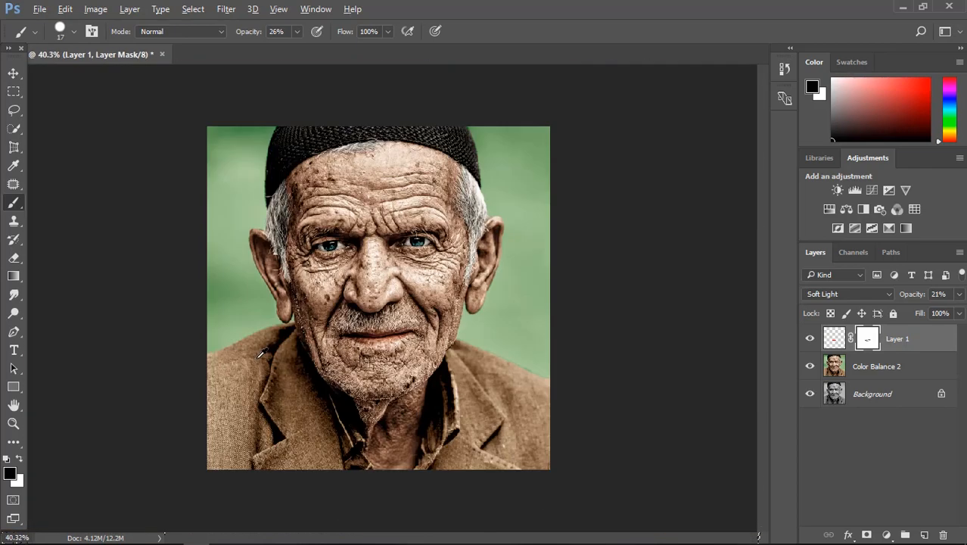
{"action": "key", "text": "ctrl+minus"}
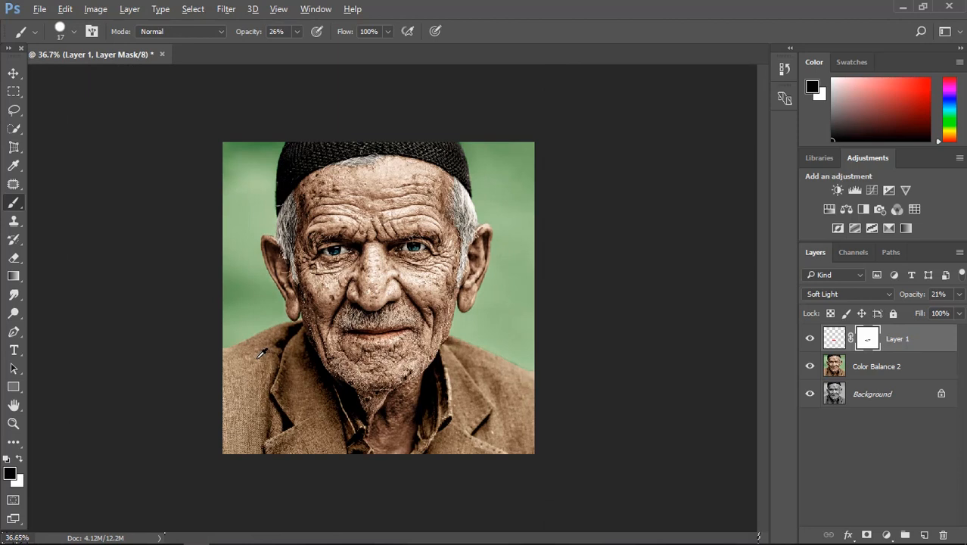
{"action": "left_click", "coordinate": [810, 394], "text": "alt"}
{"action": "left_click", "coordinate": [810, 395], "text": "alt"}
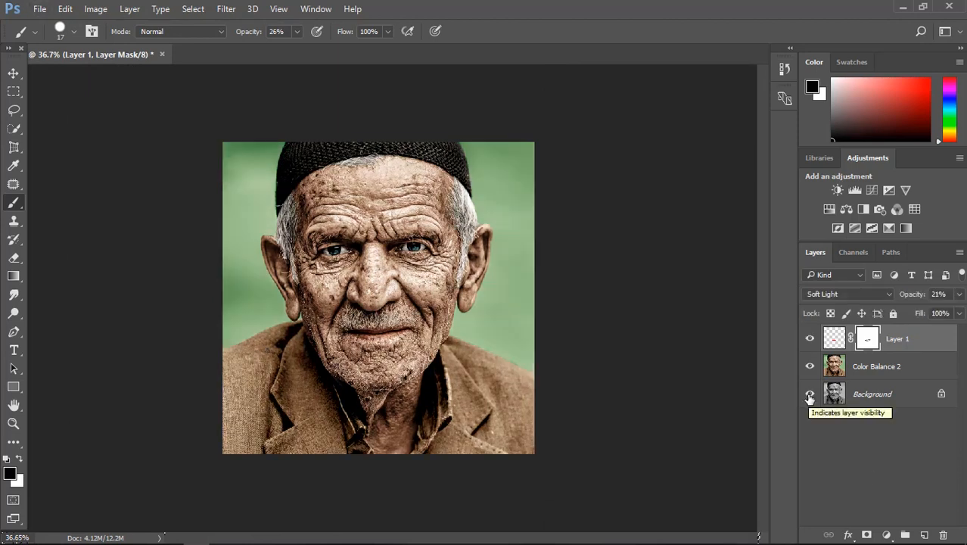
Step: Save the colourized portrait as a JPEG copy in the portrait folder, appending "done" to the file name 1
{"action": "left_click", "coordinate": [39, 9]}
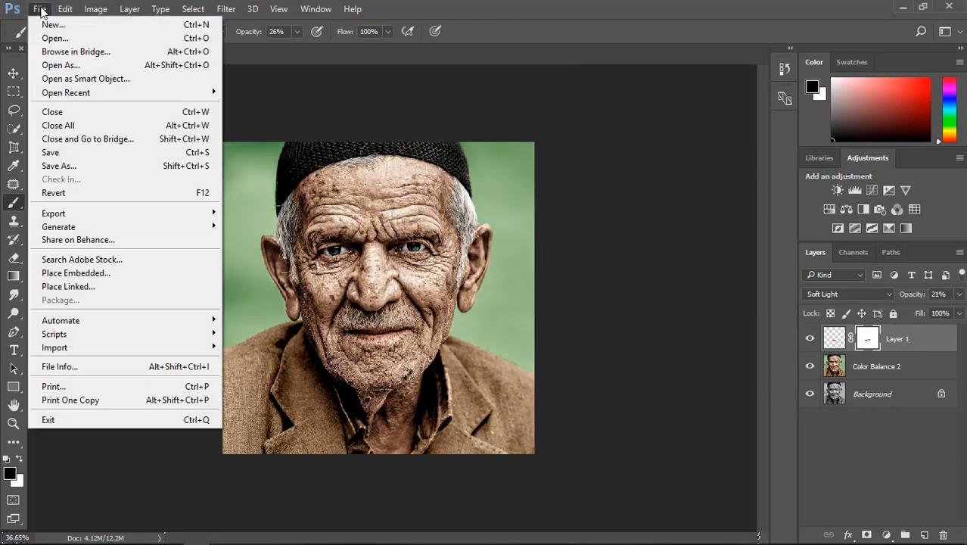
{"action": "left_click", "coordinate": [81, 156]}
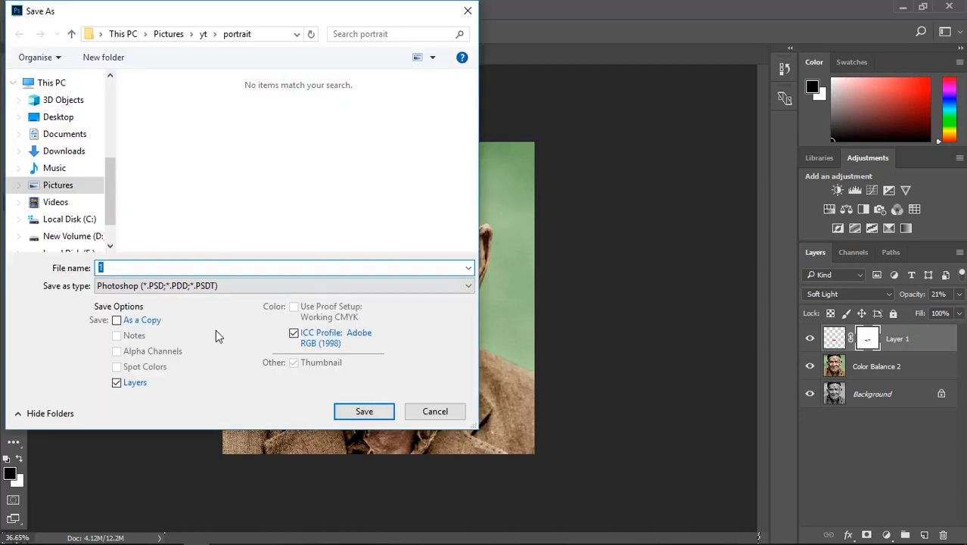
{"action": "left_click", "coordinate": [215, 286]}
{"action": "left_click", "coordinate": [251, 395]}
{"action": "left_click", "coordinate": [165, 268]}
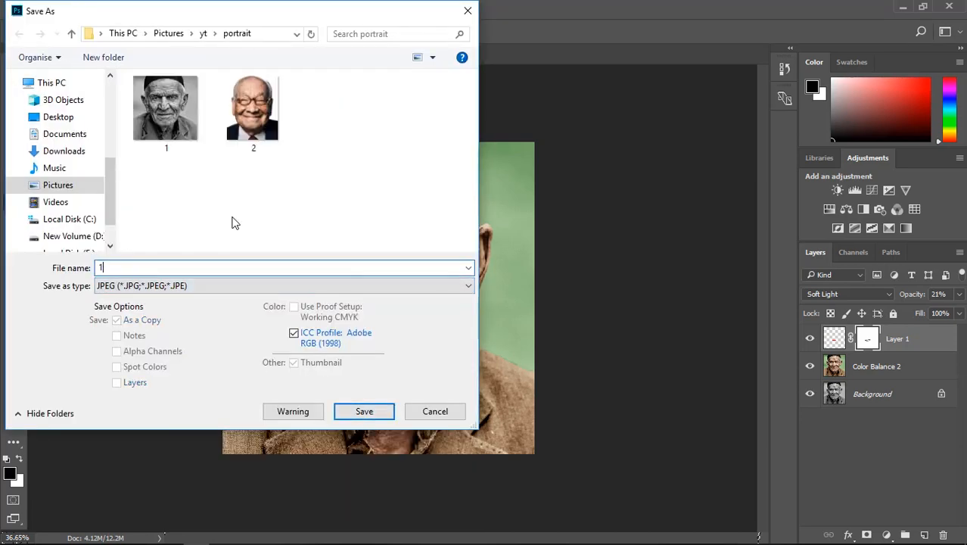
{"action": "type", "text": "done"}
{"action": "left_click", "coordinate": [364, 411]}
{"action": "left_click", "coordinate": [568, 131]}
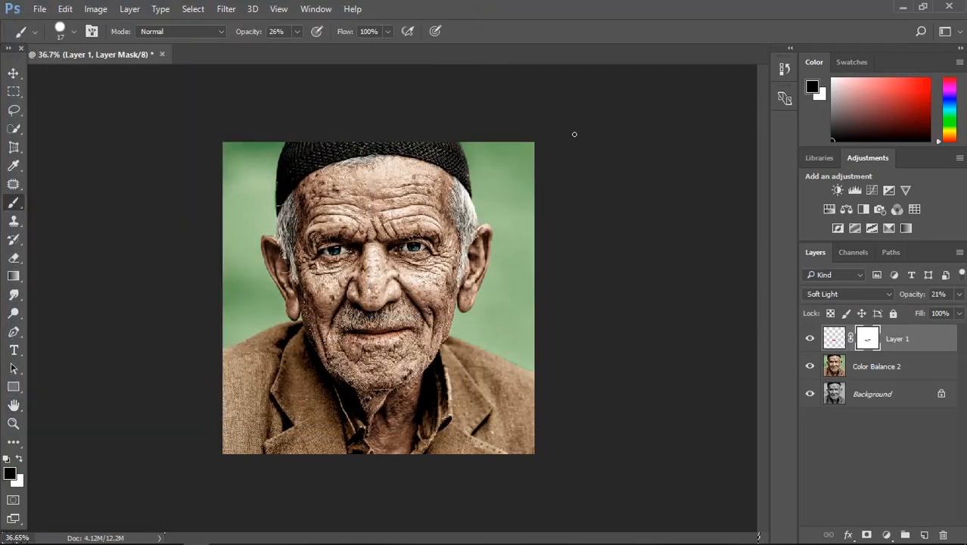